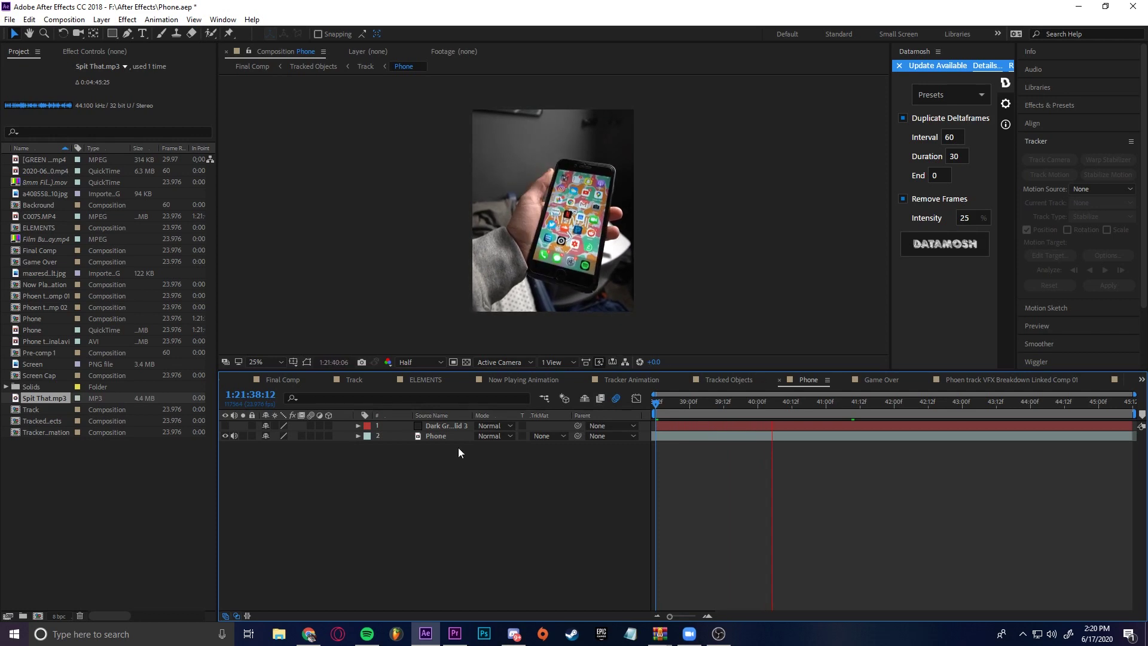
Step: Stop the preview of the Phone composition and make the Dark Gray Solid 3 layer visible
{"action": "key", "text": "space"}
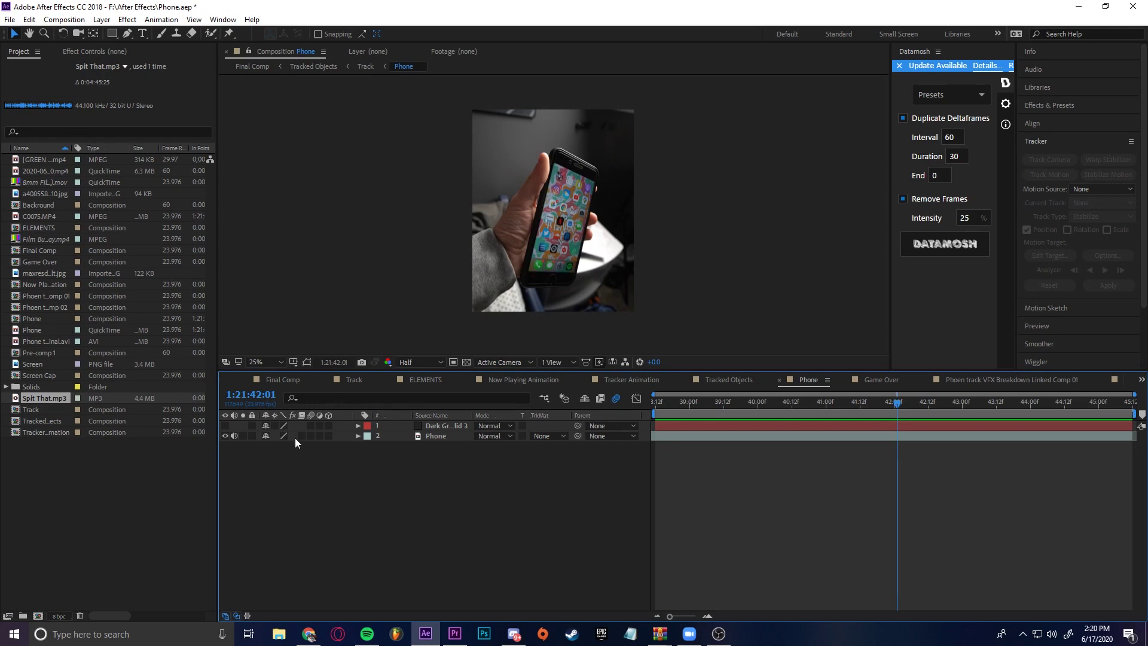
{"action": "right_click", "coordinate": [470, 462]}
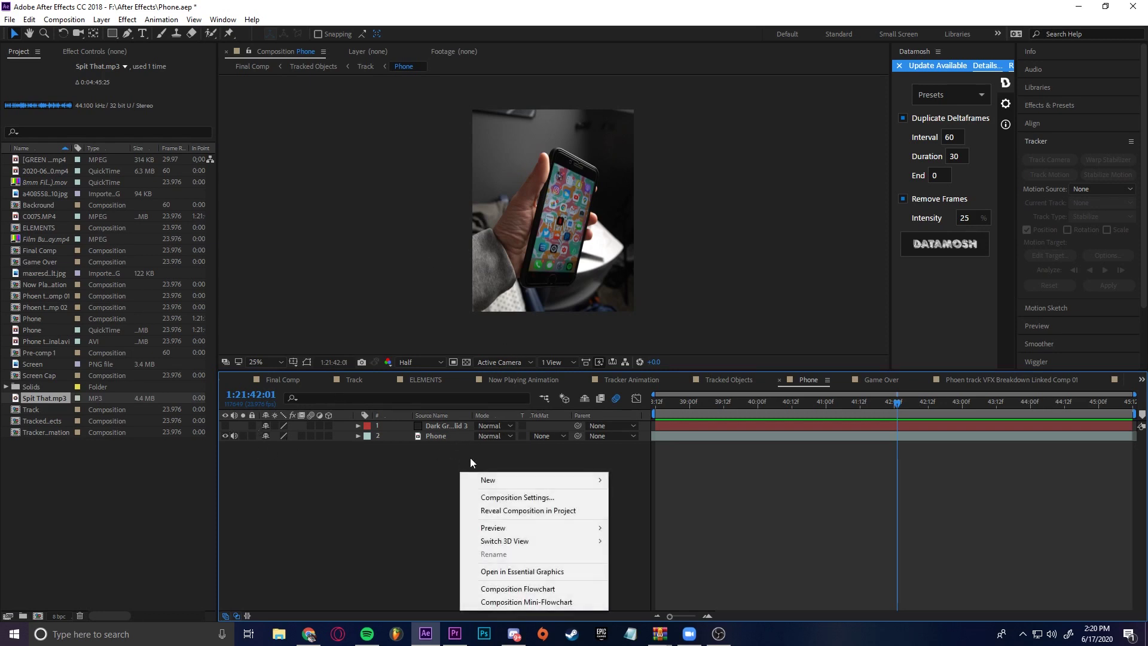
{"action": "left_click", "coordinate": [377, 504]}
{"action": "left_click", "coordinate": [247, 429]}
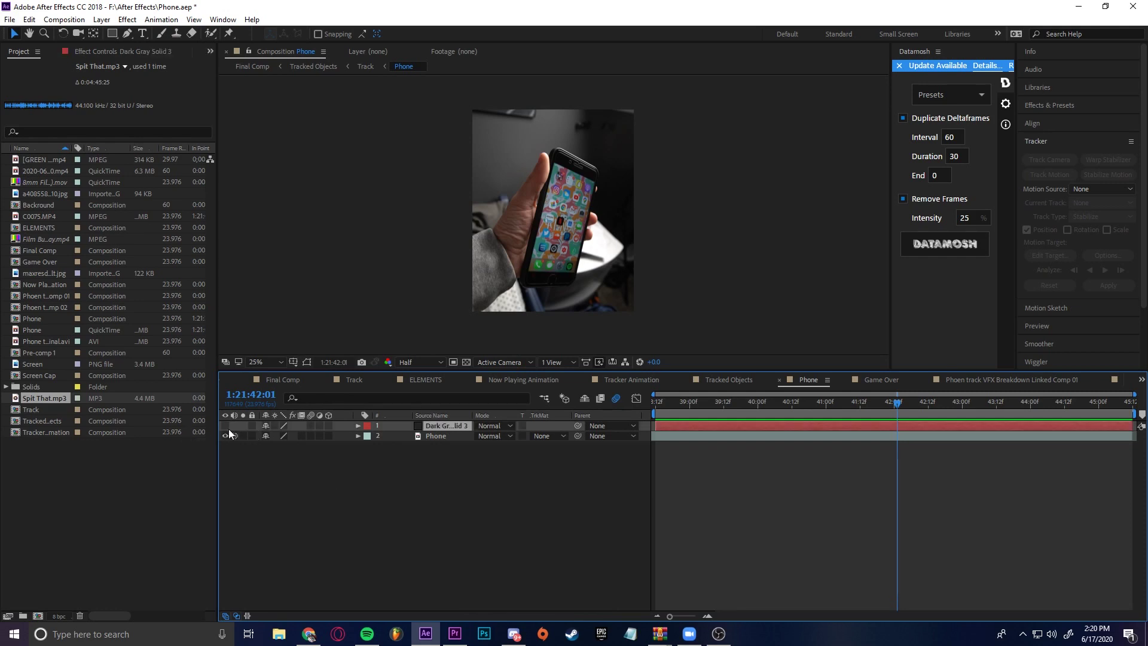
{"action": "left_click", "coordinate": [226, 426]}
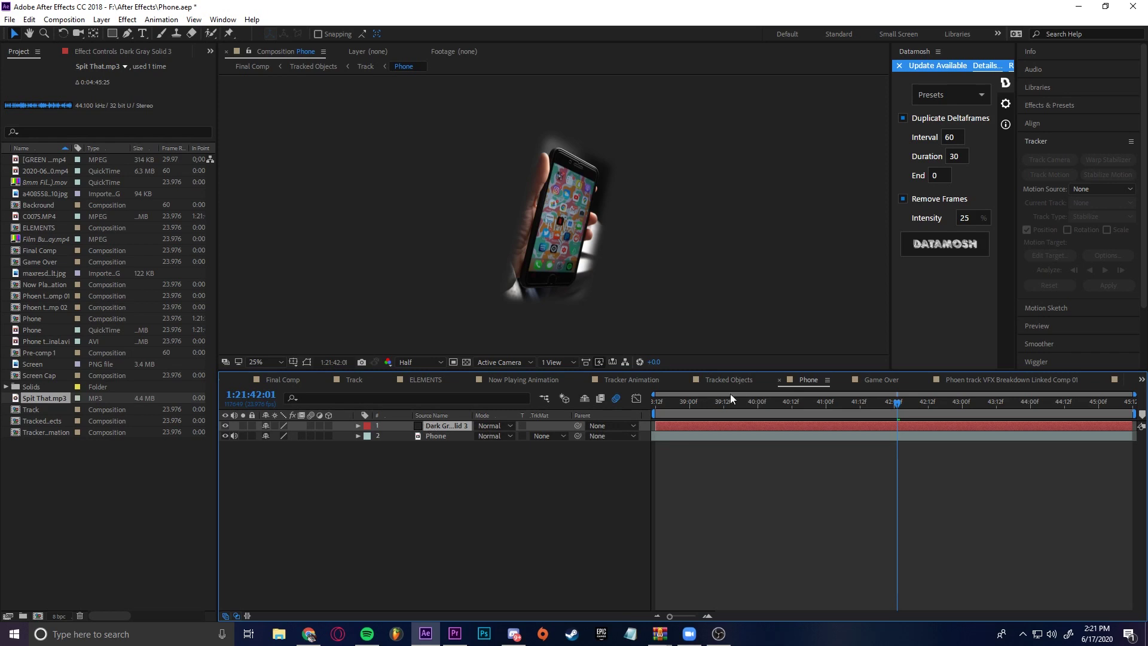
Step: Preview the masked phone clip and compare the footage with Dark Gray Solid 3 hidden and shown
{"action": "key", "text": "space"}
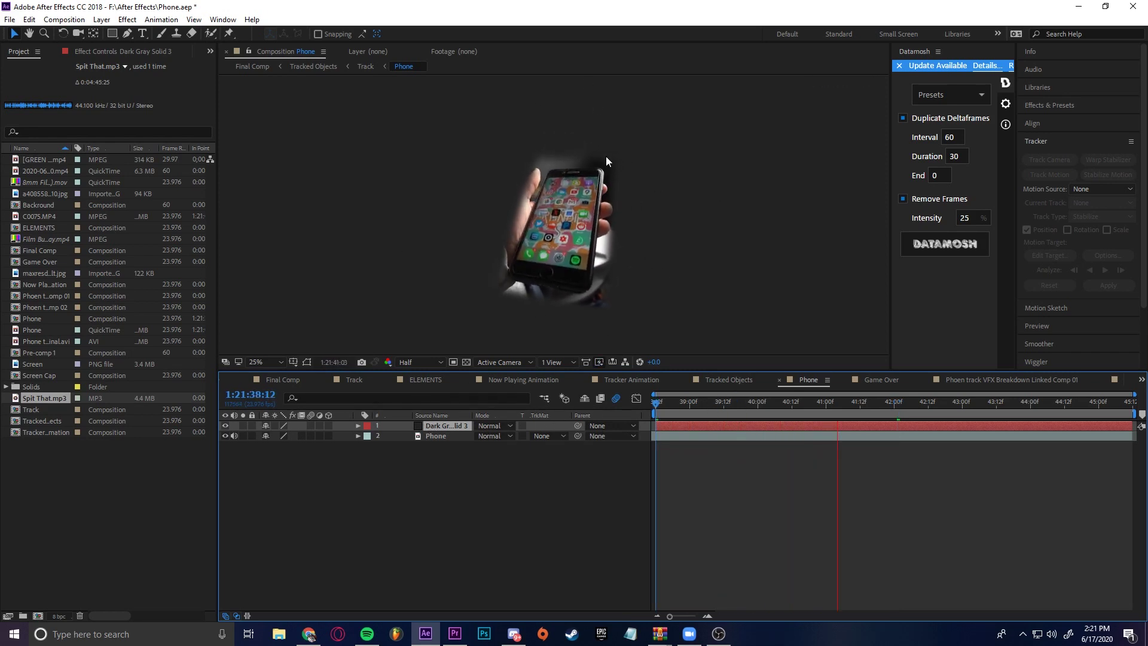
{"action": "key", "text": "space"}
{"action": "left_click", "coordinate": [223, 430]}
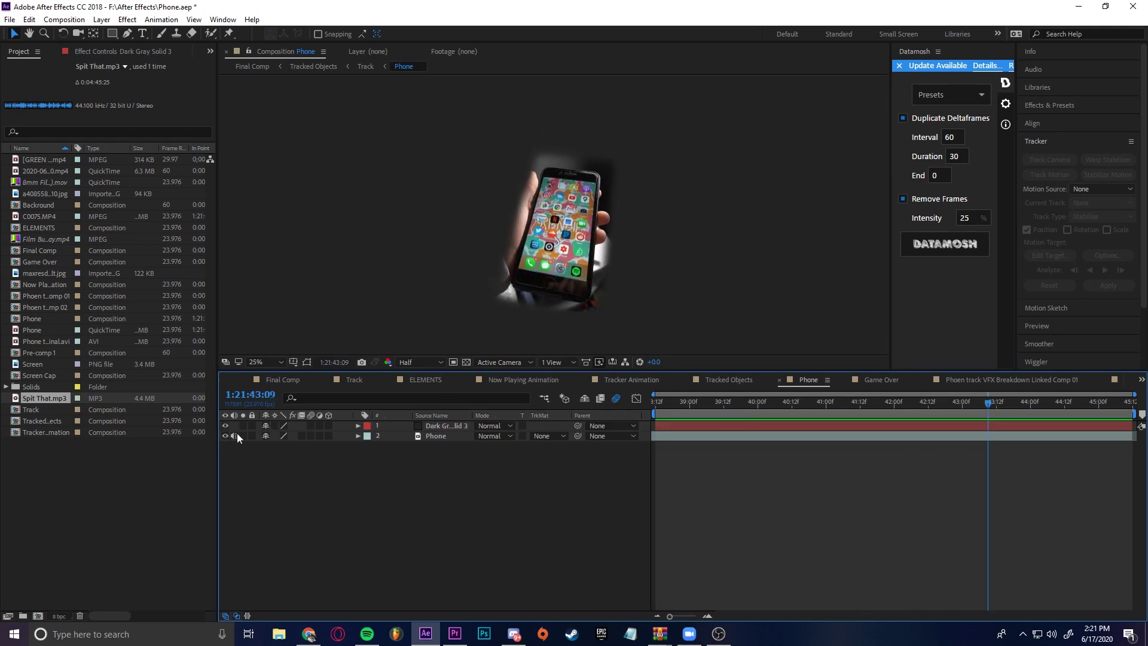
{"action": "left_click", "coordinate": [226, 425]}
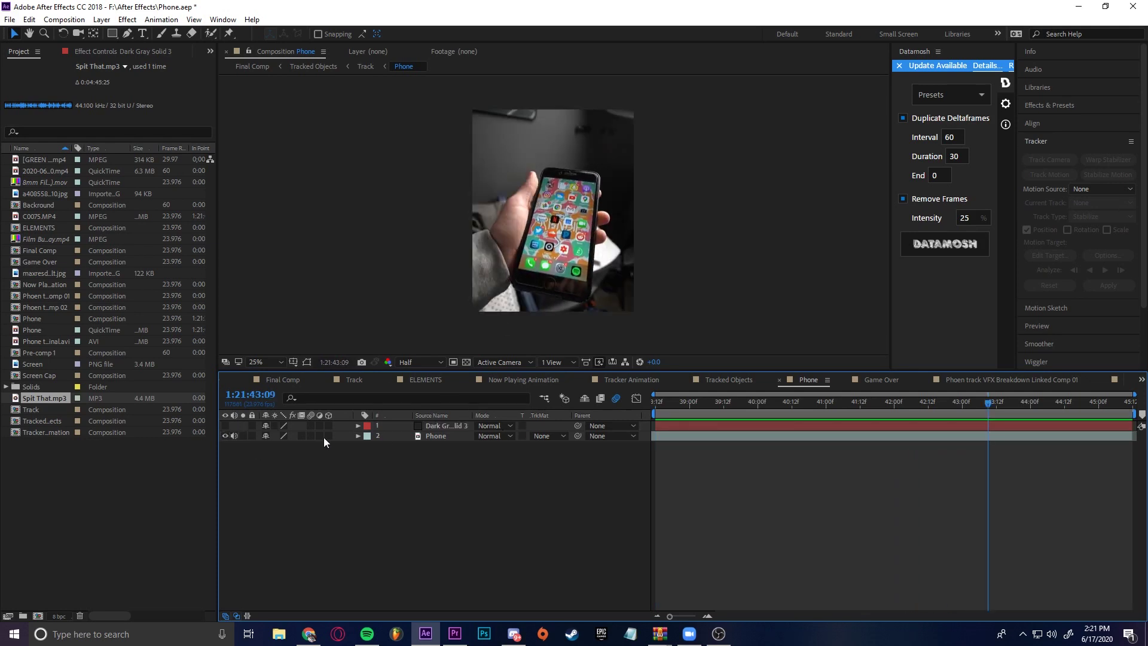
{"action": "left_click", "coordinate": [225, 426]}
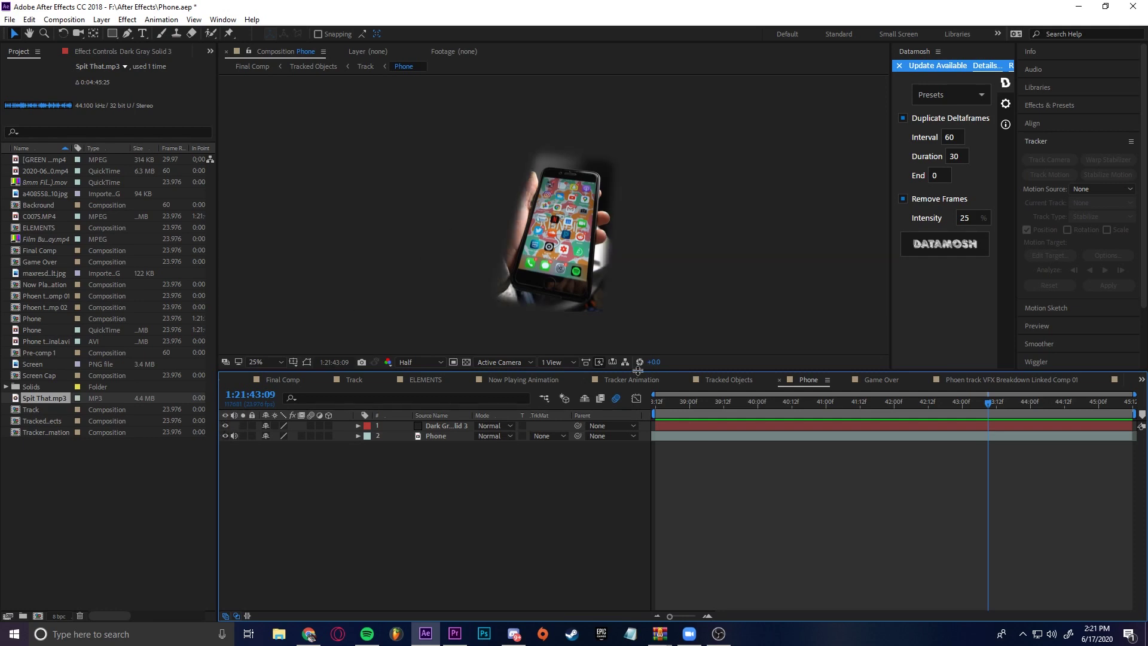
{"action": "left_click", "coordinate": [426, 426]}
{"action": "left_click", "coordinate": [432, 436]}
{"action": "right_click", "coordinate": [441, 430]}
{"action": "left_click", "coordinate": [611, 373]}
Step: Open the Track composition and examine the 3D Camera Tracker points on the Phone layer and their creation options
{"action": "left_click", "coordinate": [354, 380]}
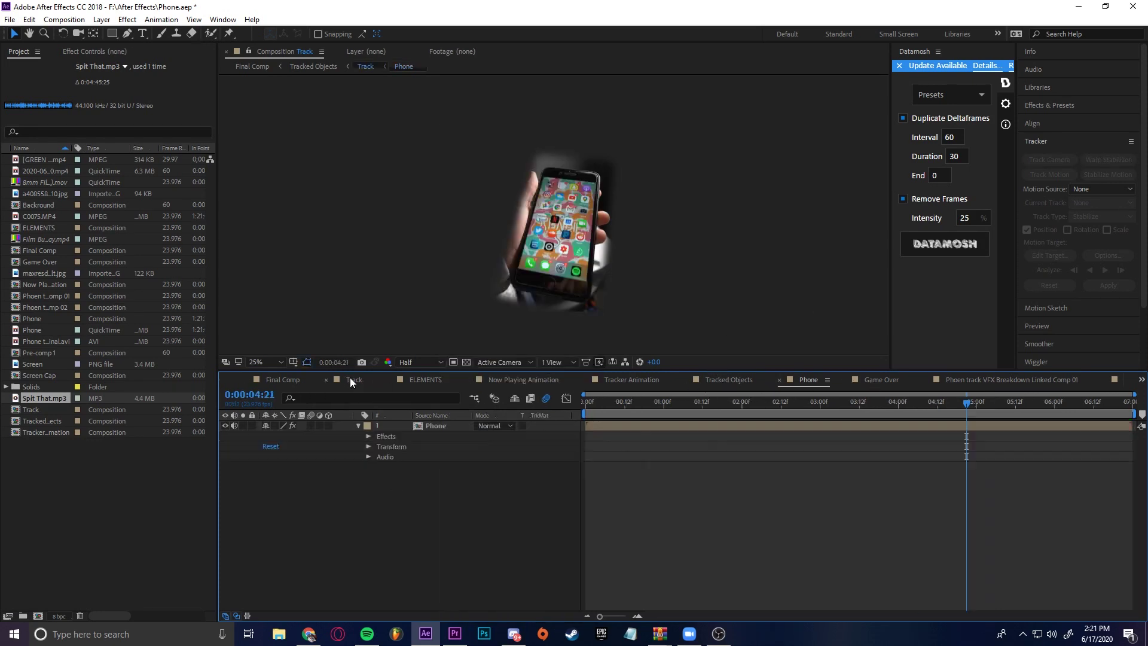
{"action": "left_click", "coordinate": [435, 426]}
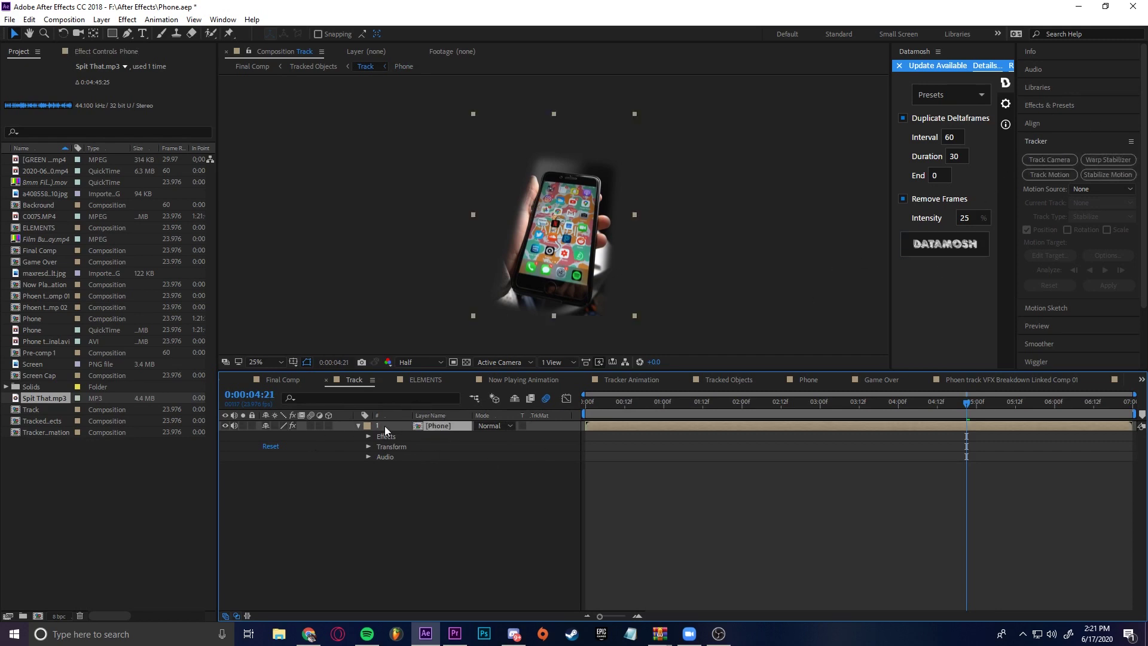
{"action": "left_click", "coordinate": [358, 426]}
{"action": "scroll", "coordinate": [553, 174], "scroll_direction": "up", "scroll_amount": 2}
{"action": "right_click", "coordinate": [526, 224]}
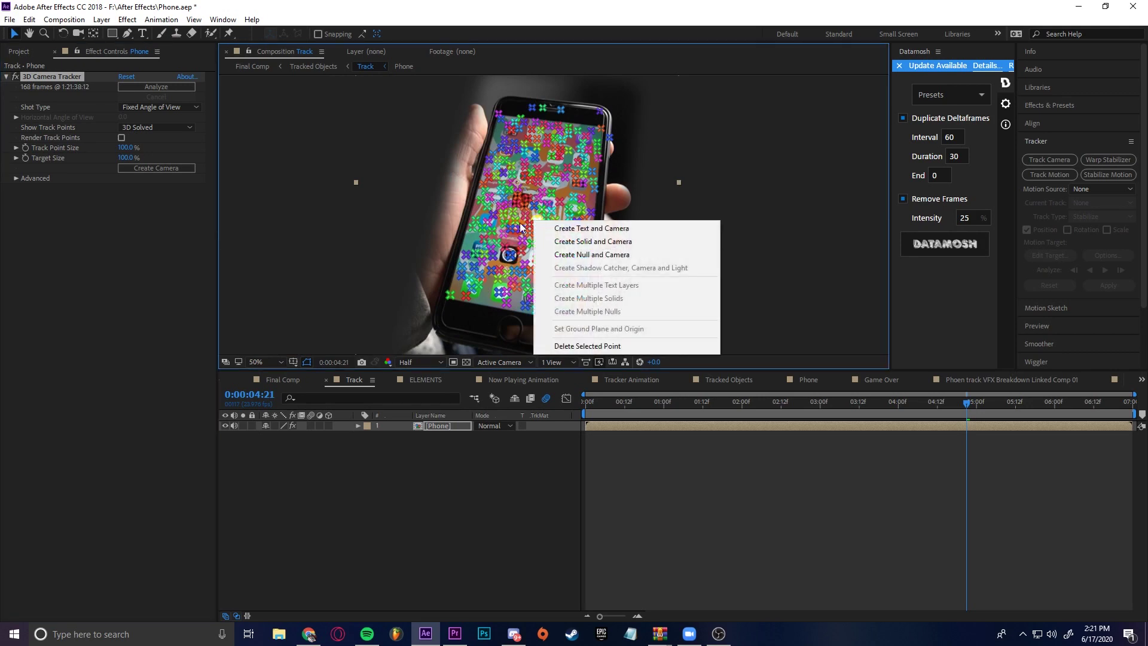
{"action": "left_click", "coordinate": [474, 514]}
Step: Open the Tracked Objects composition and select the Track Solid 1 layer to examine its effects
{"action": "left_click", "coordinate": [417, 379]}
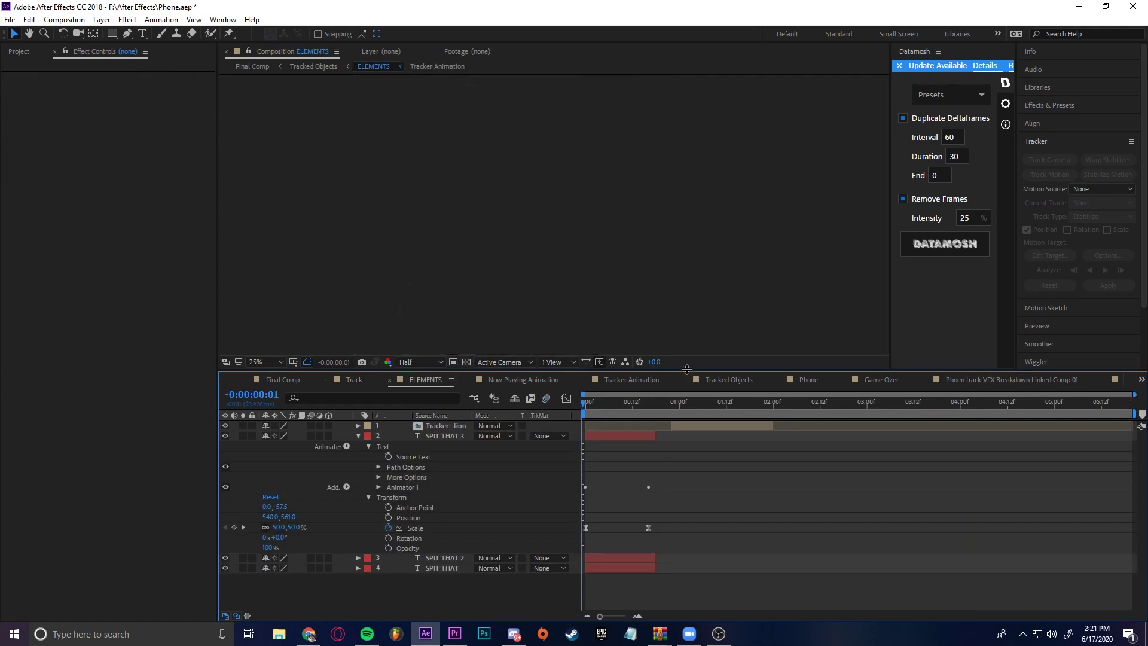
{"action": "left_click", "coordinate": [717, 379]}
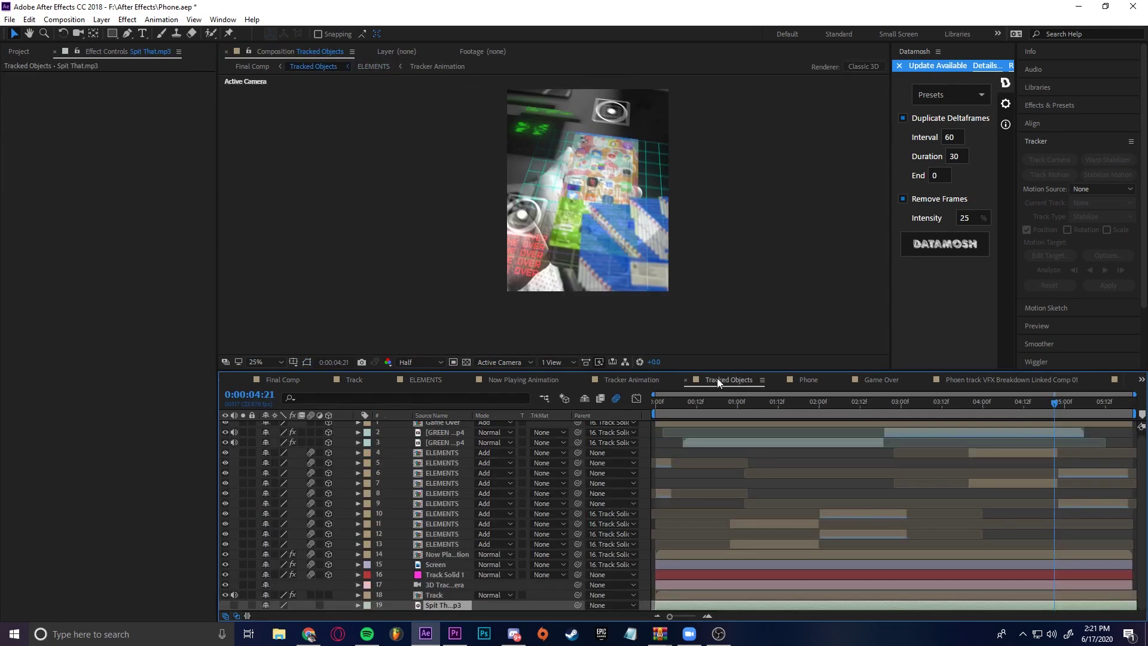
{"action": "left_click", "coordinate": [445, 574]}
{"action": "left_click", "coordinate": [449, 589]}
{"action": "left_click", "coordinate": [448, 577]}
{"action": "left_click", "coordinate": [447, 584]}
{"action": "left_click", "coordinate": [444, 572]}
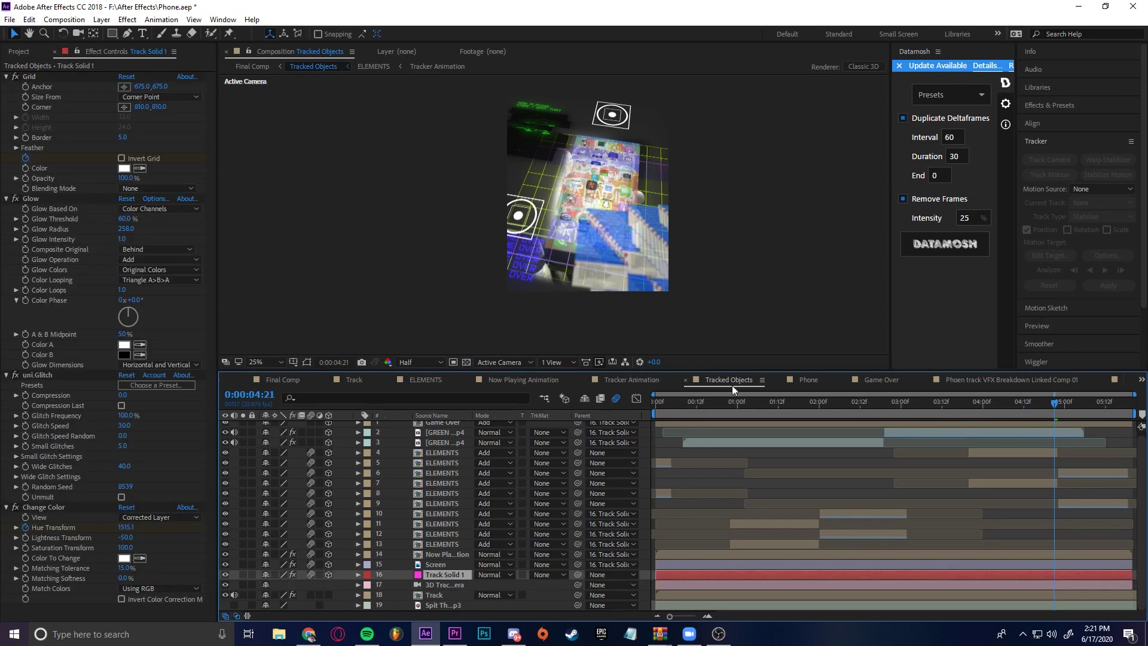
Step: Glance through the Phone and Tracker Animation compositions, and preview the grid of Track Solid 1 in Tracked Objects
{"action": "left_click", "coordinate": [807, 380]}
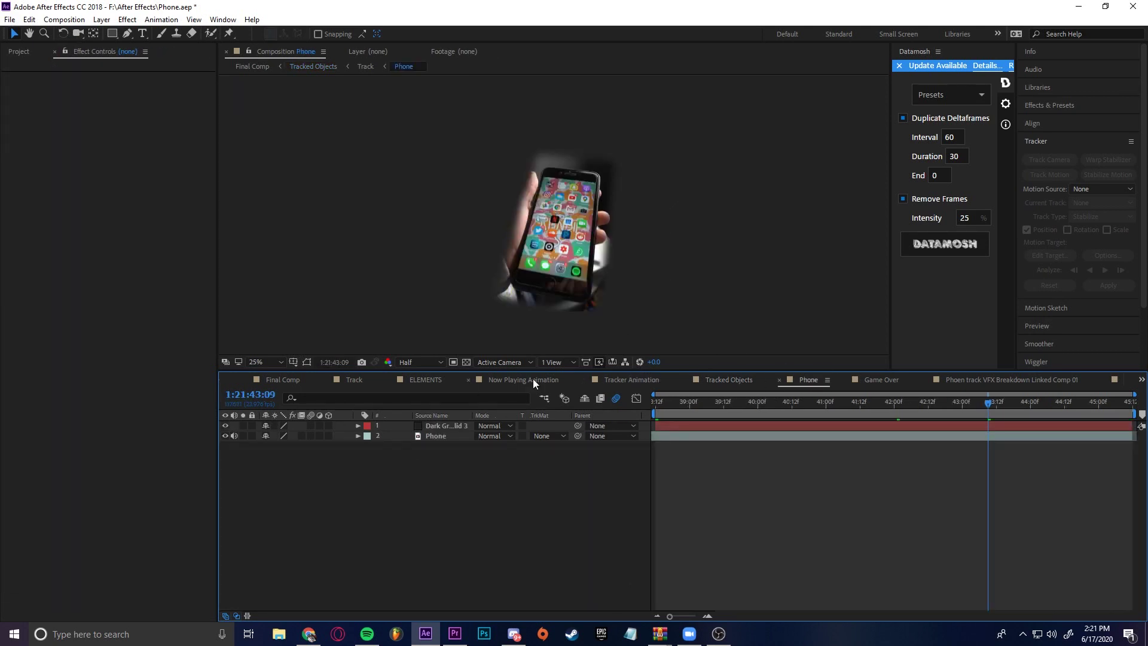
{"action": "left_click", "coordinate": [634, 380]}
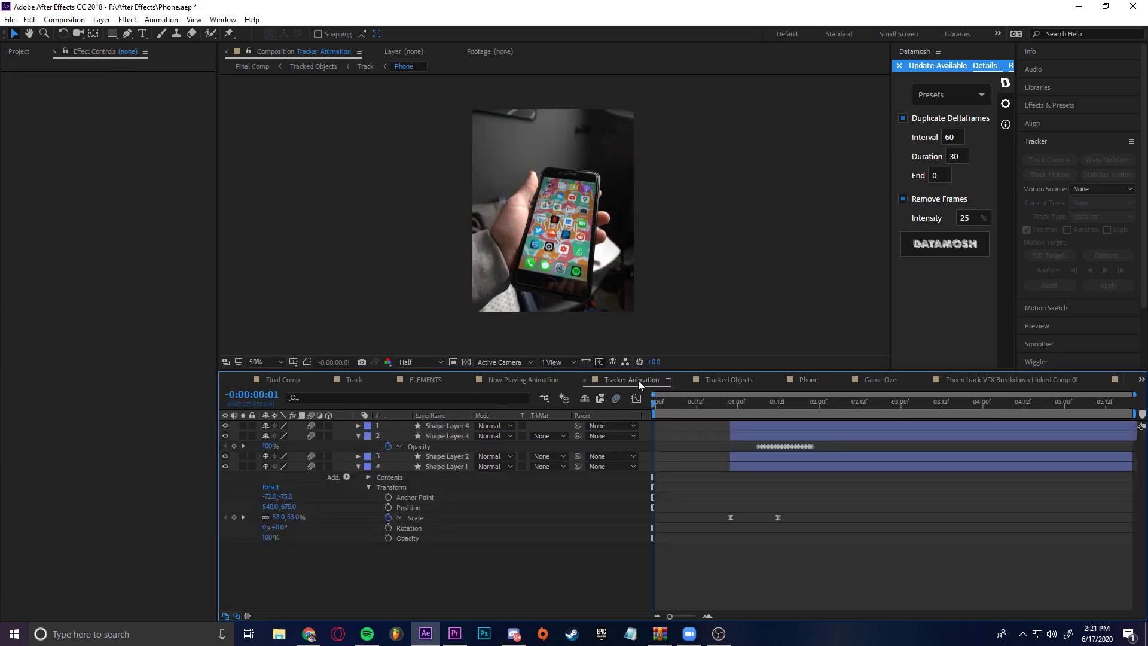
{"action": "left_click", "coordinate": [735, 387]}
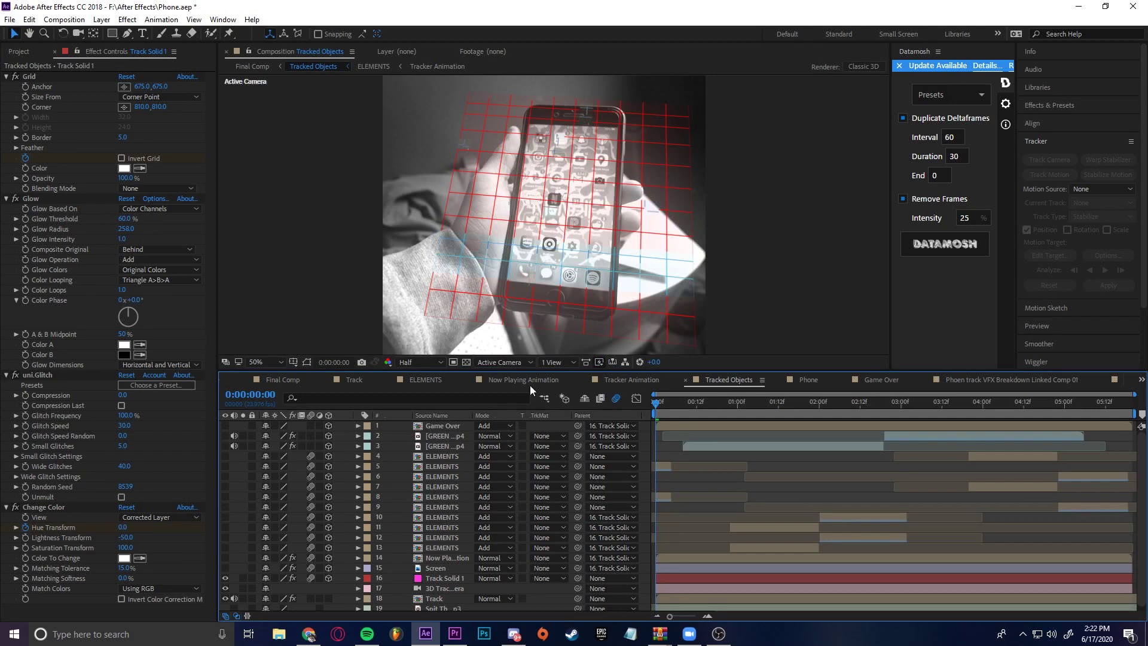
{"action": "key", "text": "space"}
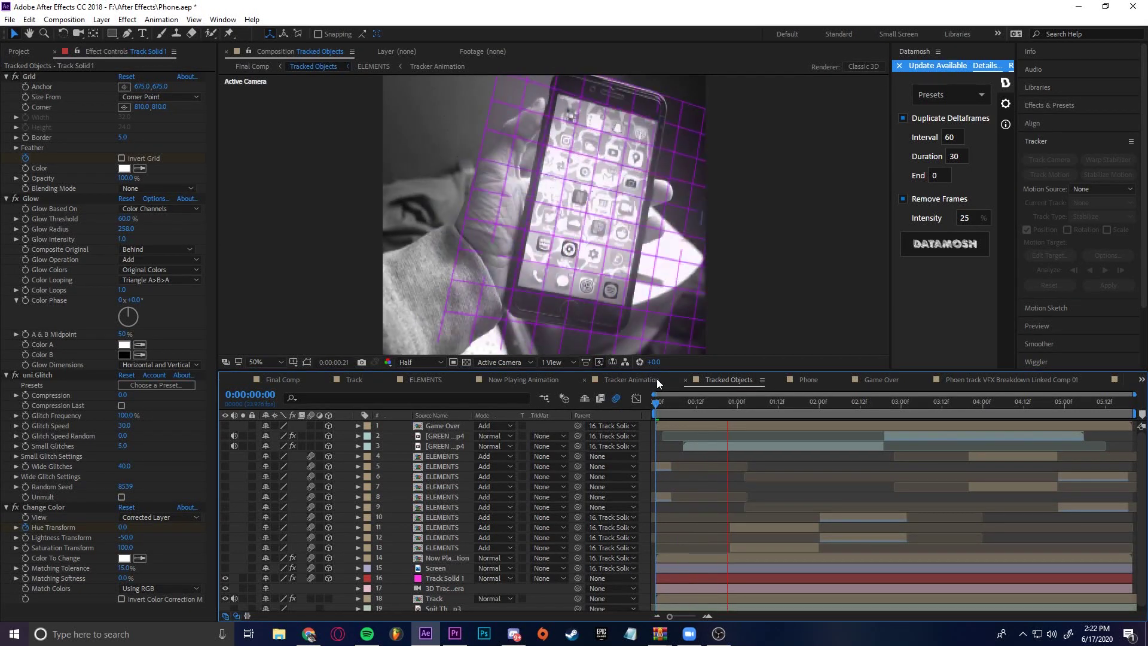
{"action": "left_click", "coordinate": [437, 577]}
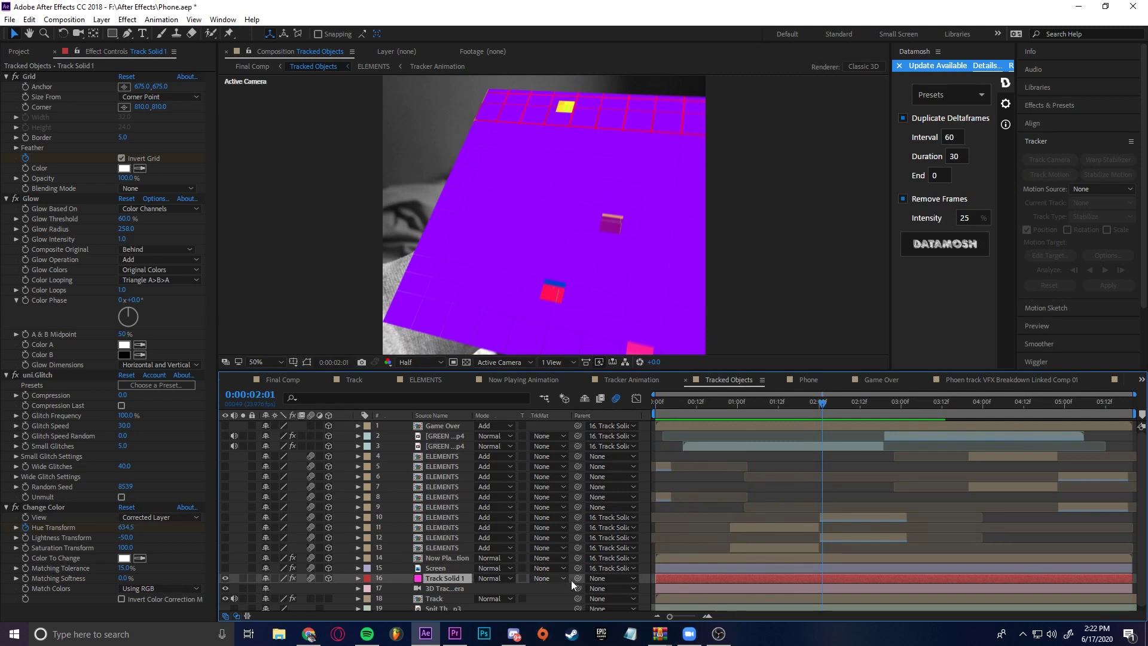
Step: Switch the Grid and Glow effects of Track Solid 1 off and back on to compare the result
{"action": "left_click", "coordinate": [18, 77]}
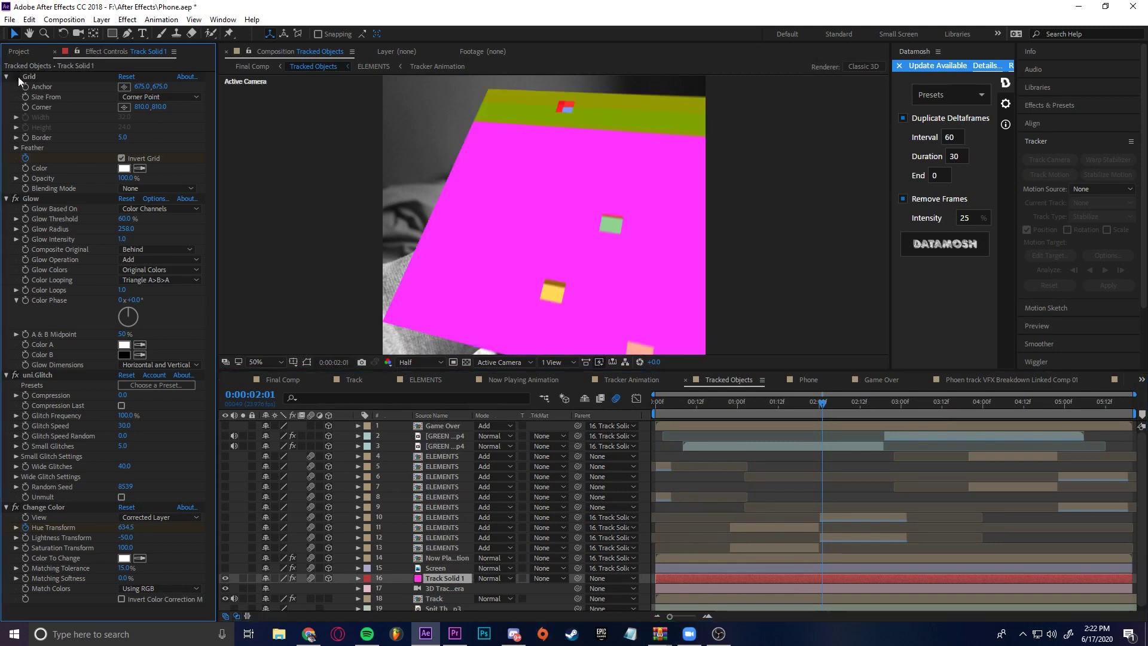
{"action": "left_click", "coordinate": [17, 199]}
{"action": "left_click", "coordinate": [16, 198]}
{"action": "left_click", "coordinate": [17, 76]}
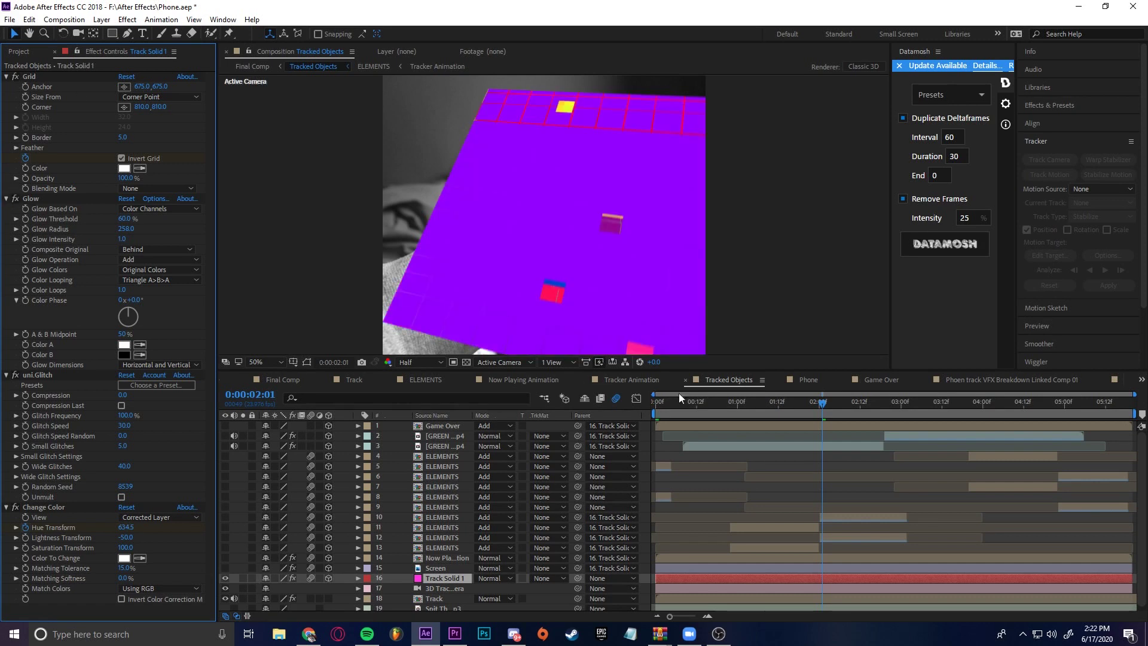
Step: Open the Effects & Presets list and return the playhead to the start of Tracked Objects
{"action": "left_click", "coordinate": [679, 395]}
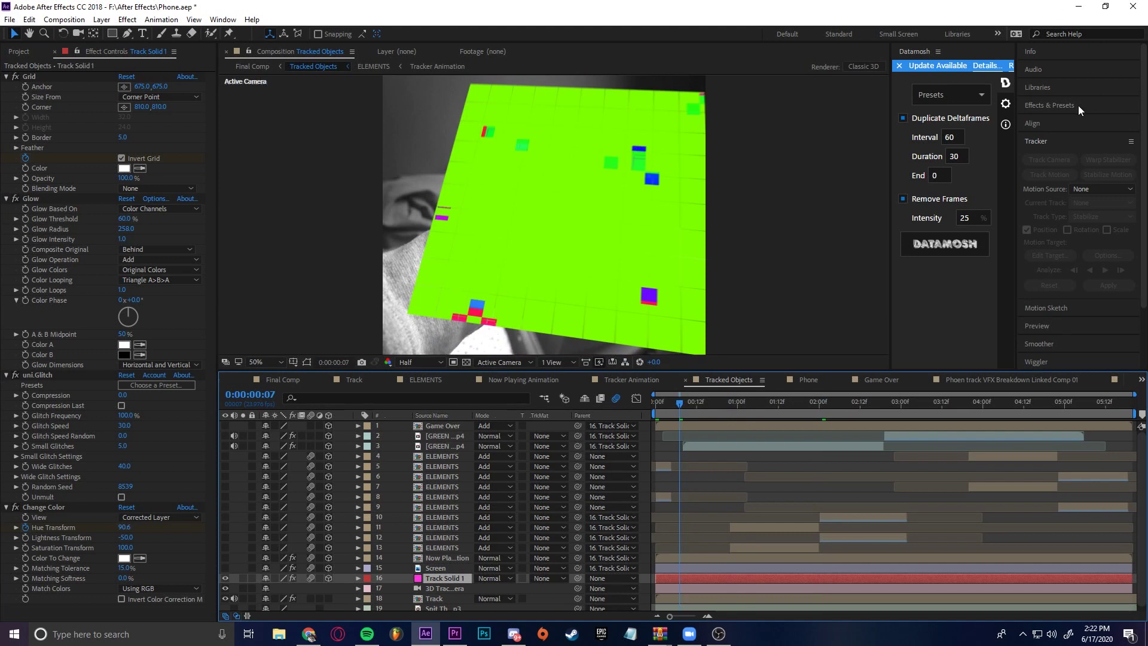
{"action": "left_click", "coordinate": [1078, 105]}
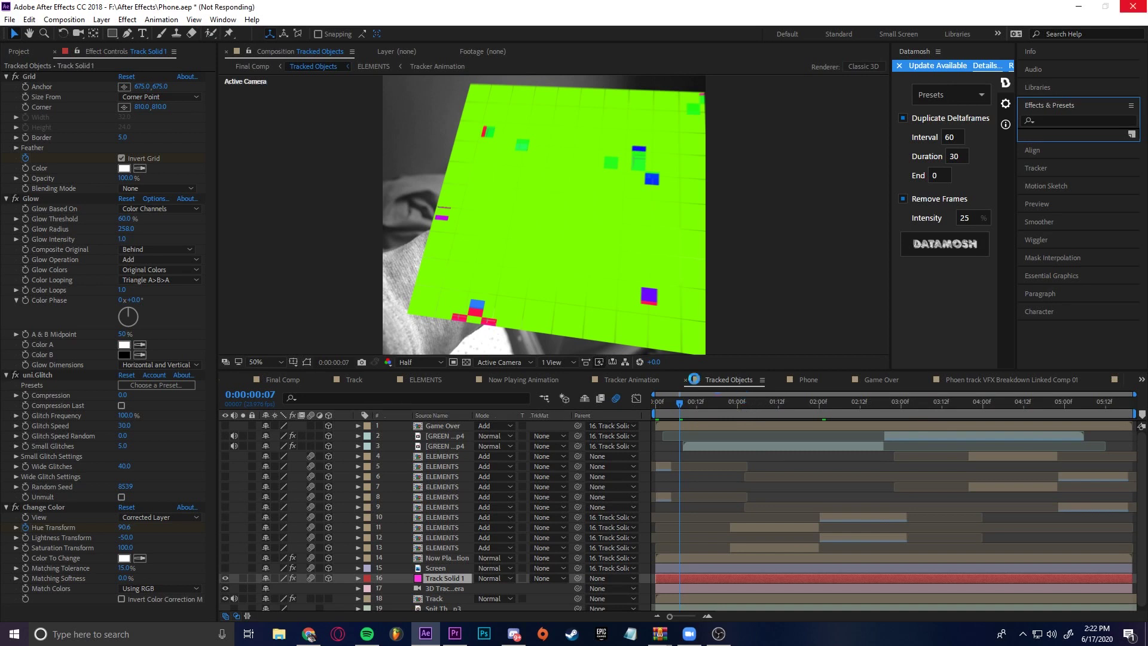
{"action": "key", "text": "Home"}
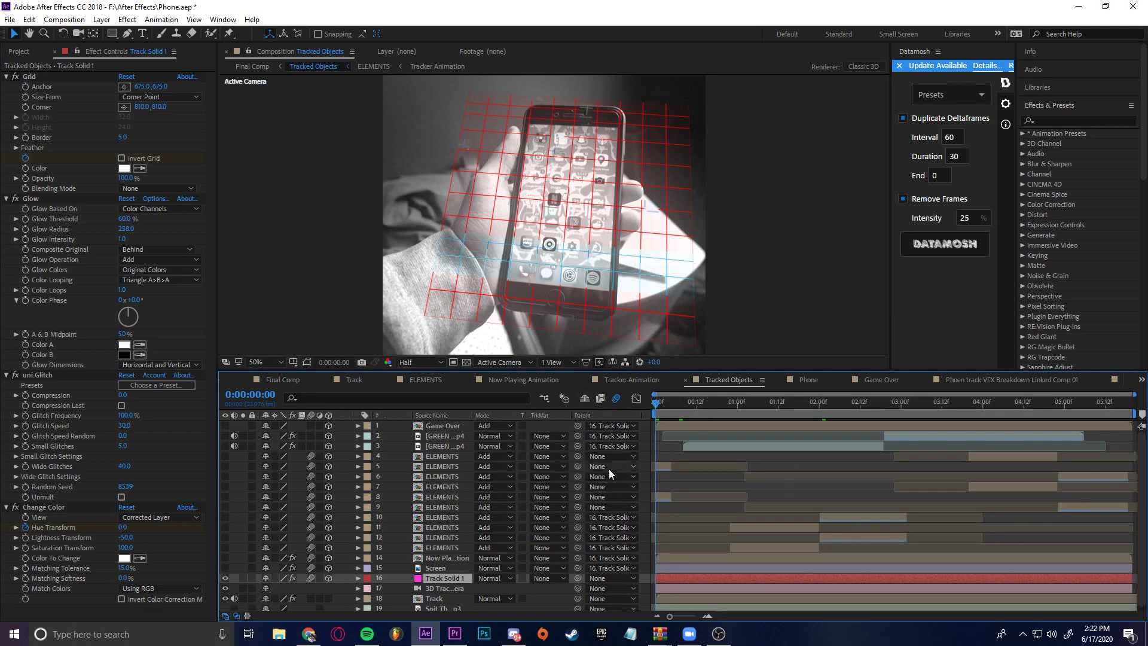
Step: Show the Parent column in the ELEMENTS composition's timeline and return to the Tracked Objects composition
{"action": "right_click", "coordinate": [436, 388]}
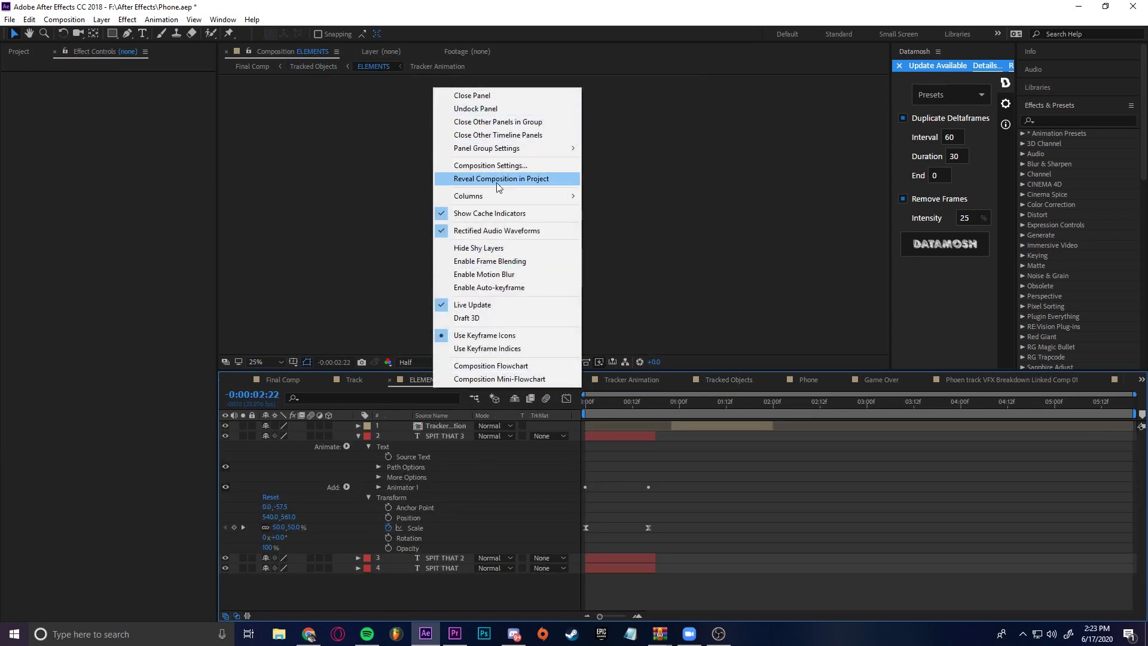
{"action": "mouse_move", "coordinate": [535, 199]}
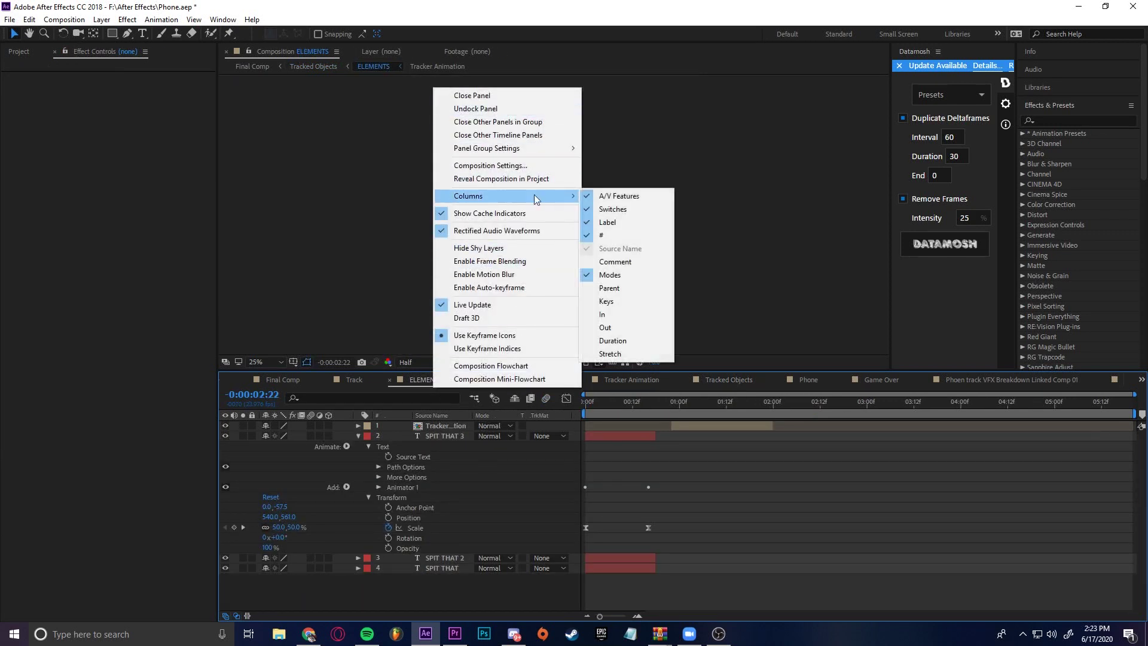
{"action": "left_click", "coordinate": [616, 290]}
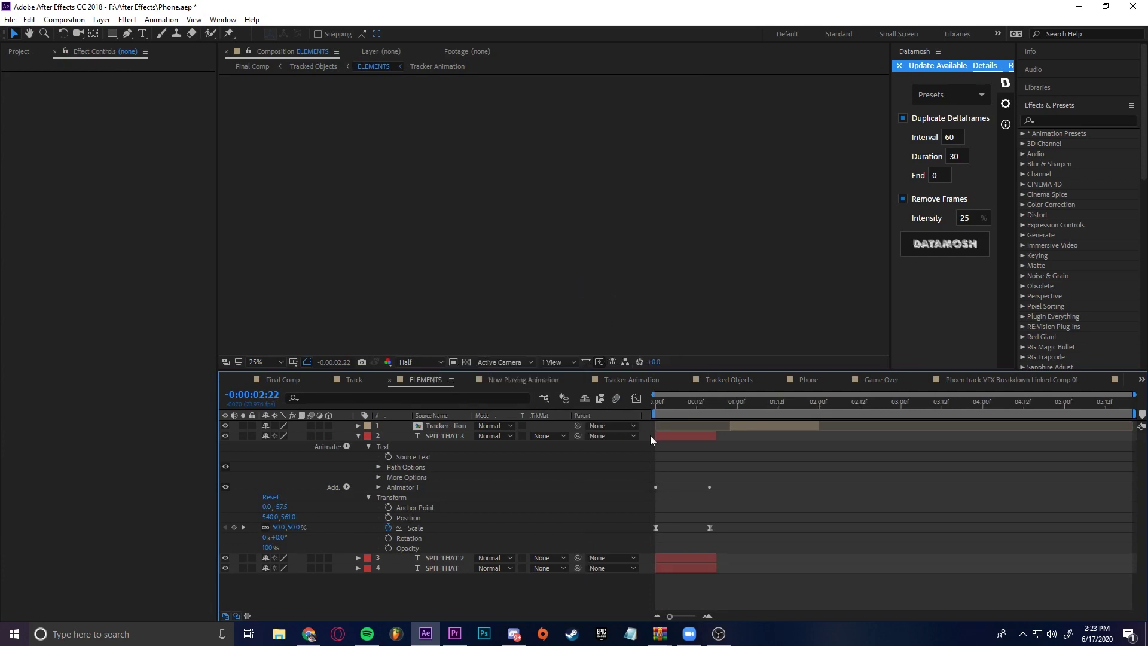
{"action": "left_click", "coordinate": [491, 381]}
{"action": "left_click", "coordinate": [655, 378]}
{"action": "left_click", "coordinate": [723, 381]}
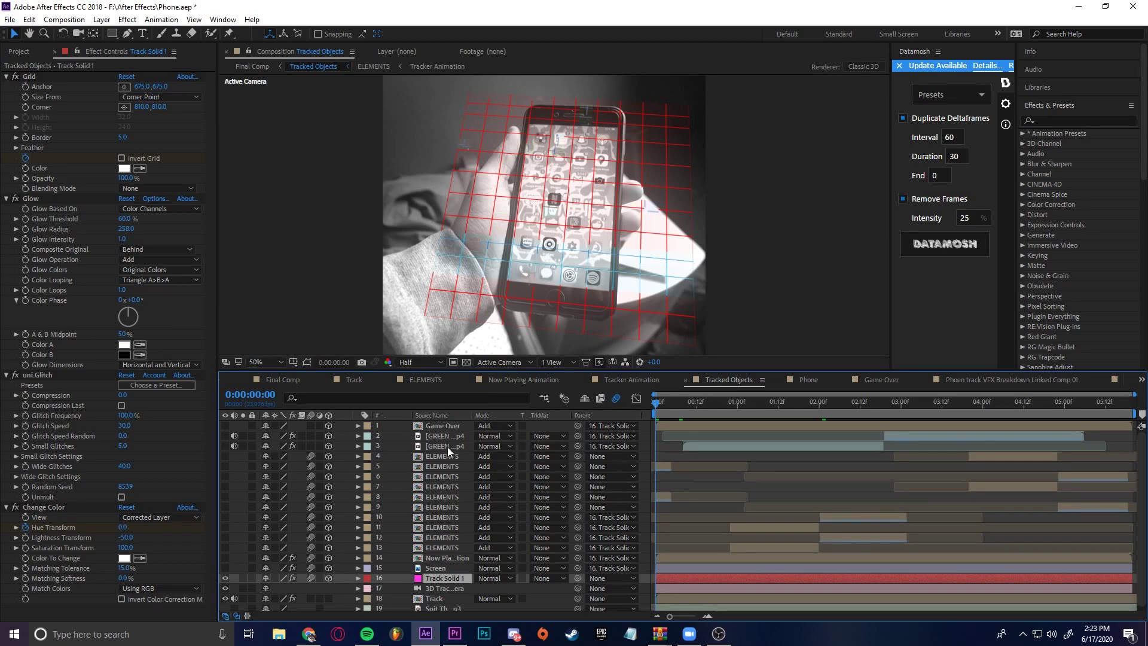
Step: At 0:00:01:09, enable keyframing for Track Solid 1's Glow Dimensions and point out its uni.Glitch effect
{"action": "left_click_drag", "start_coordinate": [670, 407], "coordinate": [768, 414]}
{"action": "left_click", "coordinate": [31, 367]}
{"action": "left_click", "coordinate": [31, 372]}
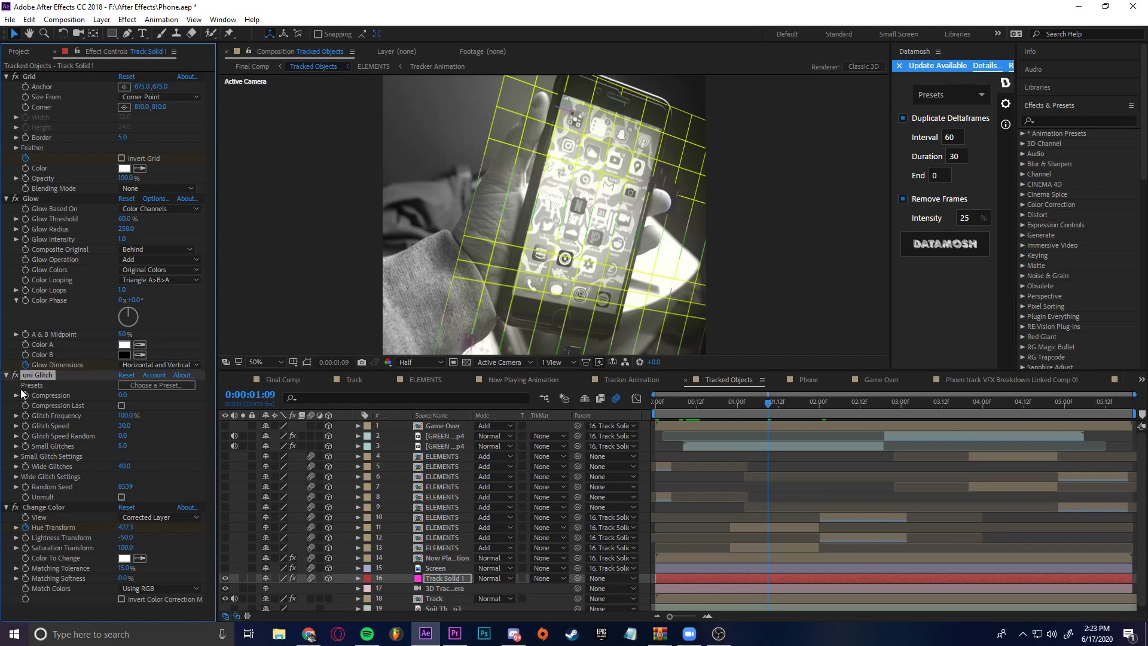
{"action": "left_click", "coordinate": [318, 403]}
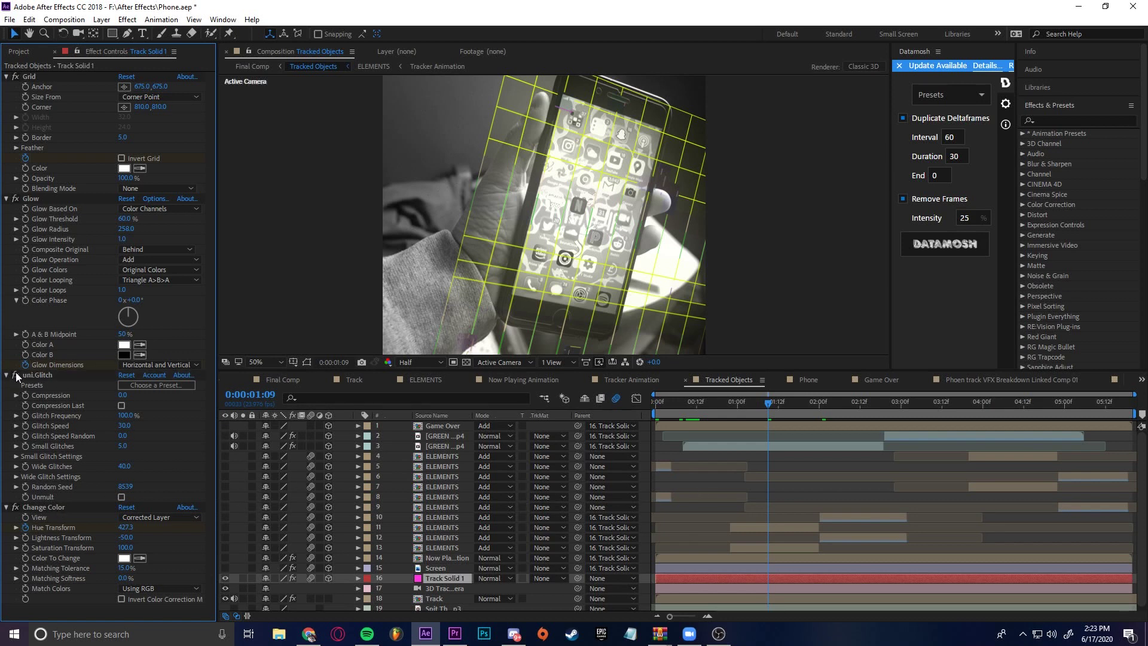
Step: Return to 0:00:00:00 and compare Track Solid 1 with its Change Color effect off and on
{"action": "left_click_drag", "start_coordinate": [828, 400], "coordinate": [683, 431]}
{"action": "left_click", "coordinate": [70, 509]}
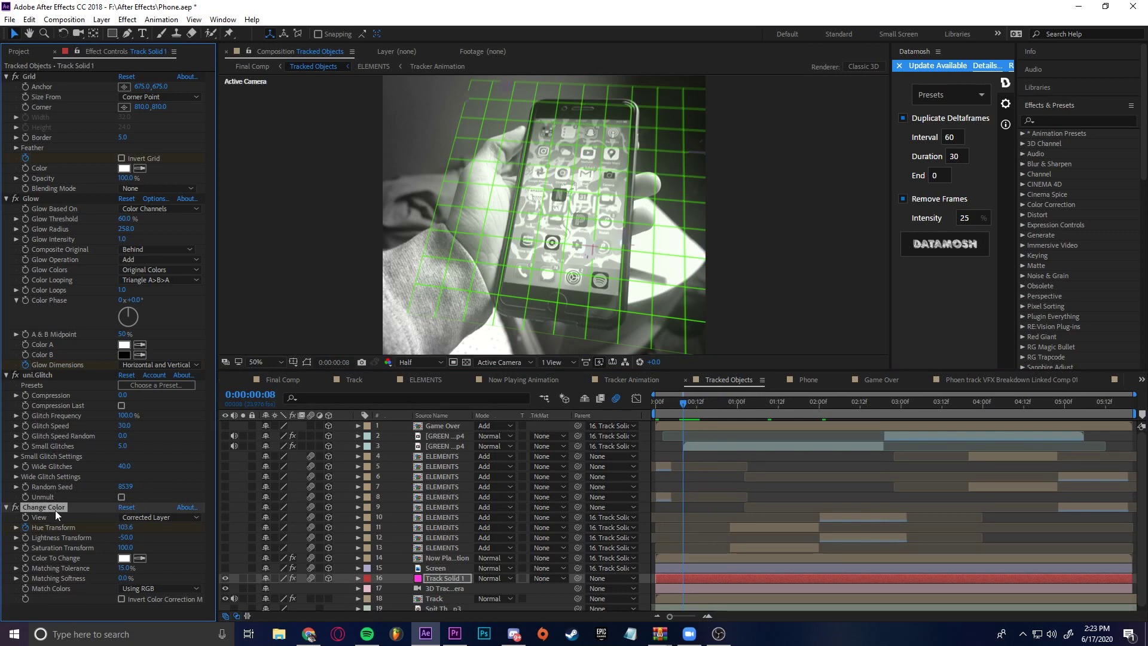
{"action": "left_click_drag", "start_coordinate": [683, 409], "coordinate": [656, 409]}
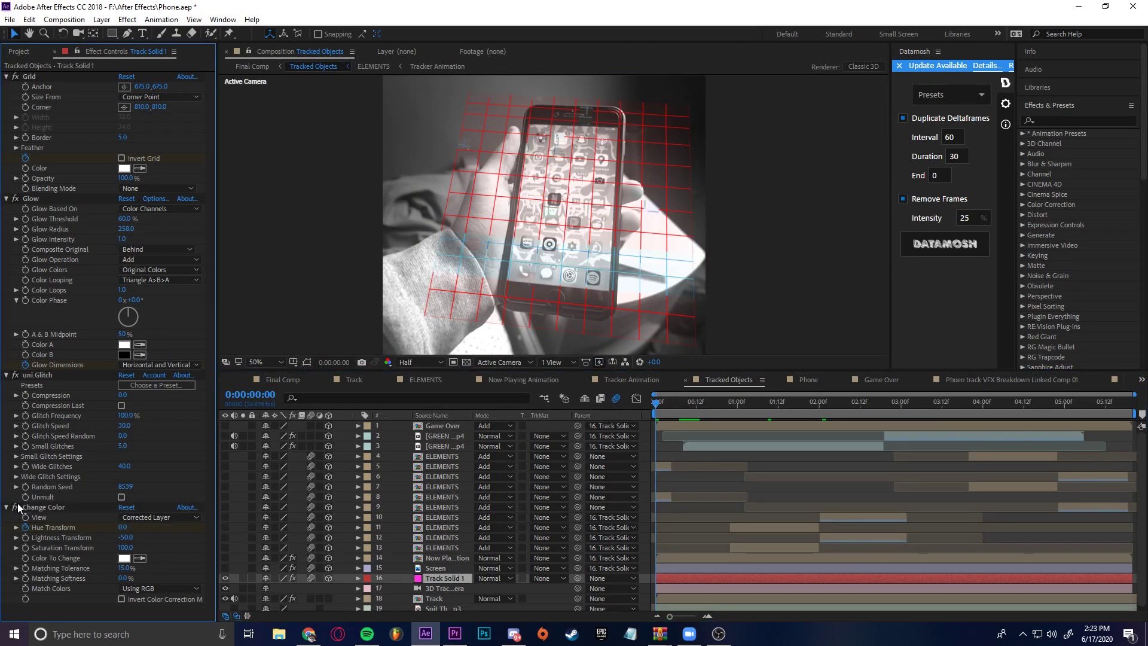
{"action": "left_click", "coordinate": [15, 508]}
{"action": "left_click", "coordinate": [16, 508]}
Step: Scrub through and preview the colour-changing grid in Tracked Objects, ending back at the start
{"action": "left_click_drag", "start_coordinate": [658, 407], "coordinate": [1071, 413]}
{"action": "key", "text": "space"}
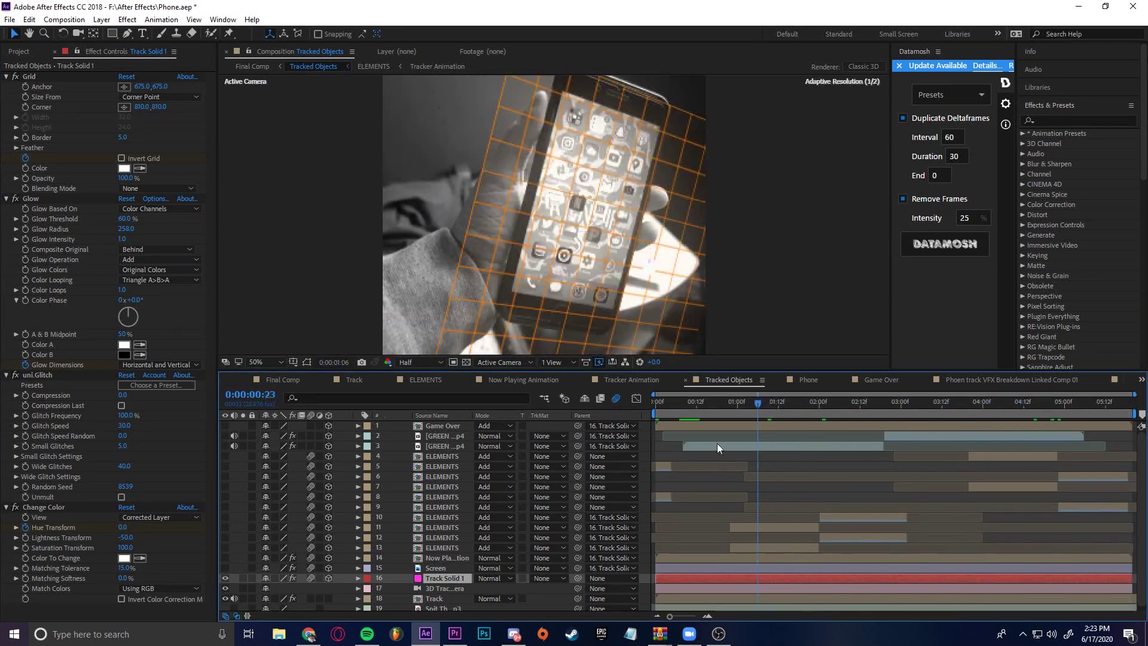
{"action": "key", "text": "Home"}
Step: Select the Grid effect of Track Solid 1 and list the layer's effects in the timeline
{"action": "left_click", "coordinate": [43, 77]}
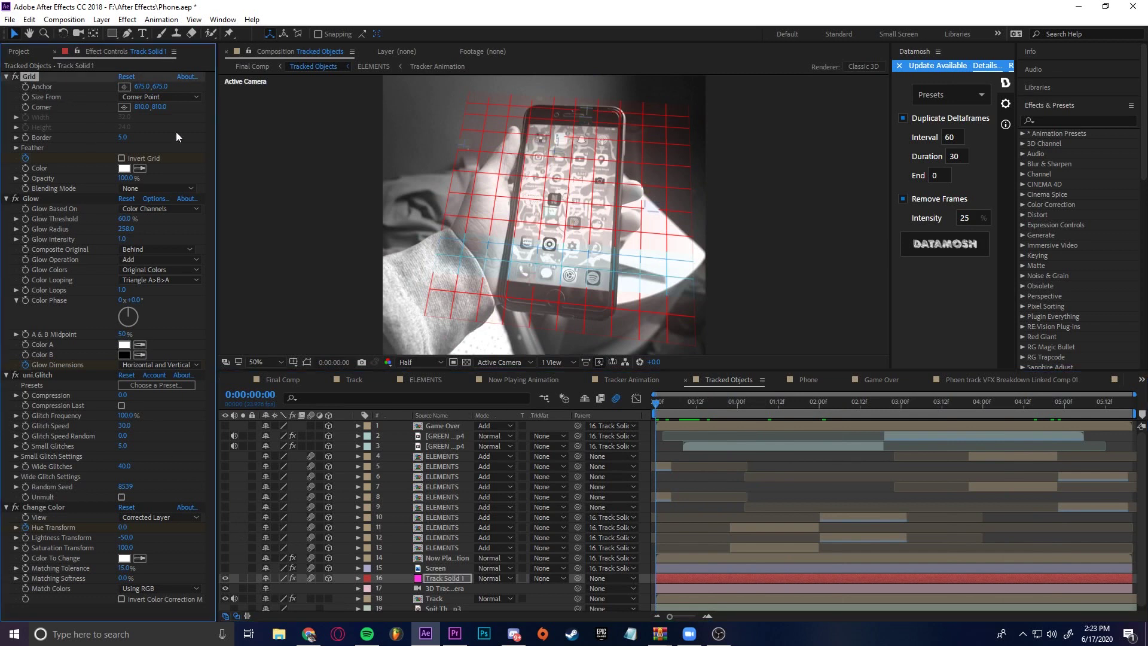
{"action": "key", "text": "e"}
{"action": "scroll", "coordinate": [397, 575], "scroll_direction": "down", "scroll_amount": 2}
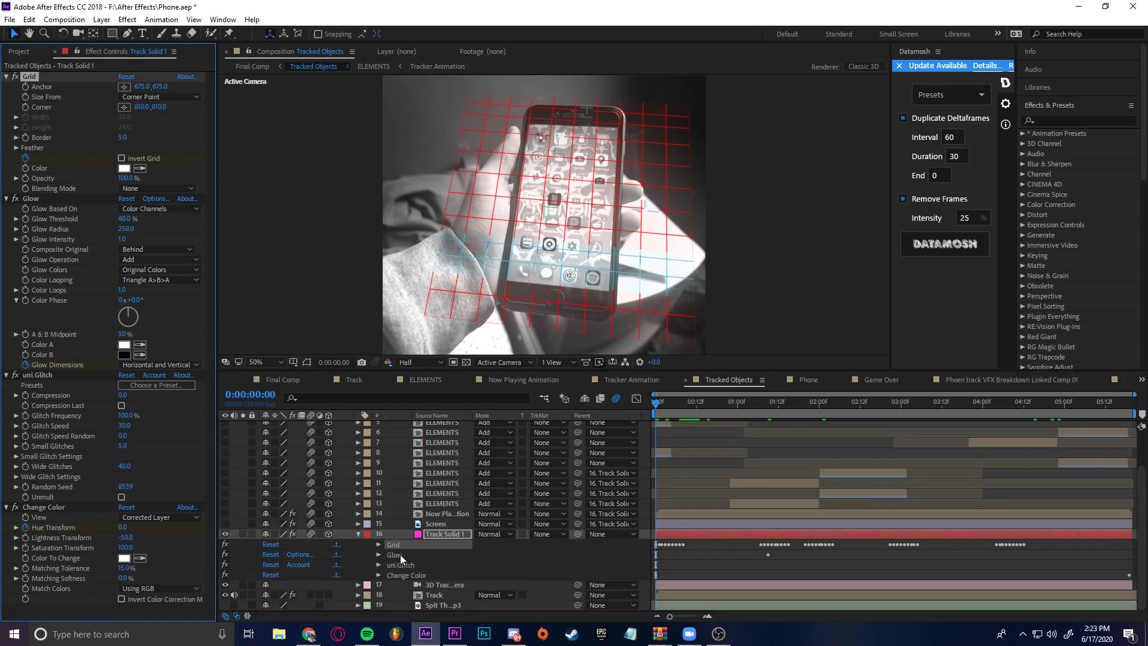
Step: Expand Track Solid 1's Grid properties in the timeline and select all Invert Grid keyframes to examine their timing
{"action": "left_click", "coordinate": [379, 545]}
{"action": "scroll", "coordinate": [396, 543], "scroll_direction": "down", "scroll_amount": 3}
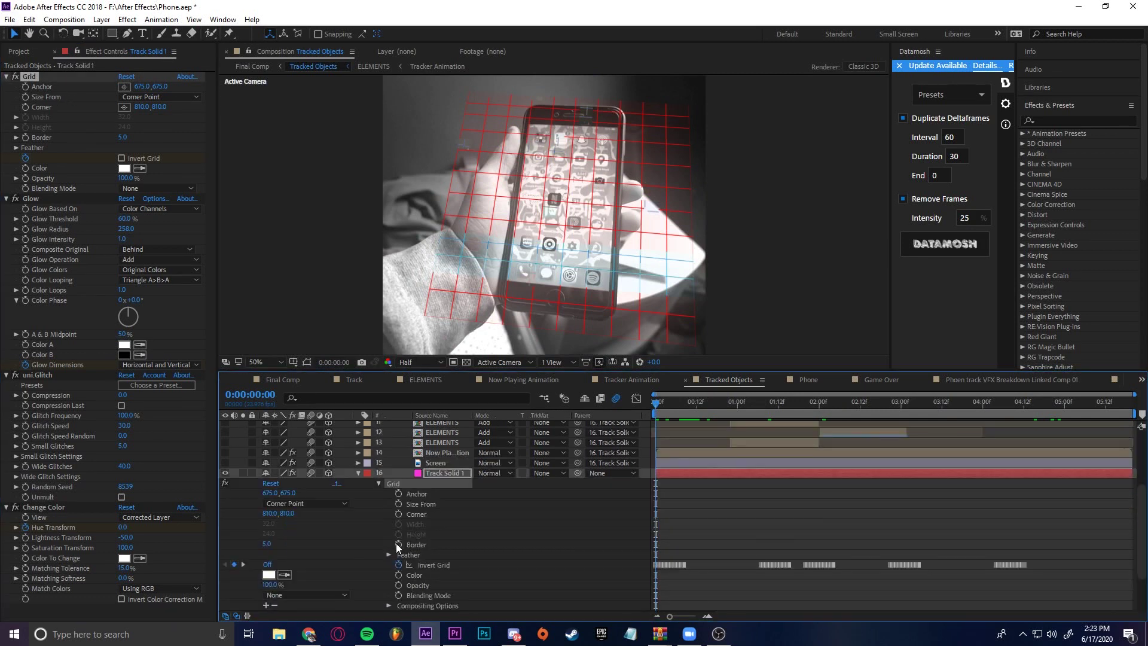
{"action": "left_click", "coordinate": [432, 566]}
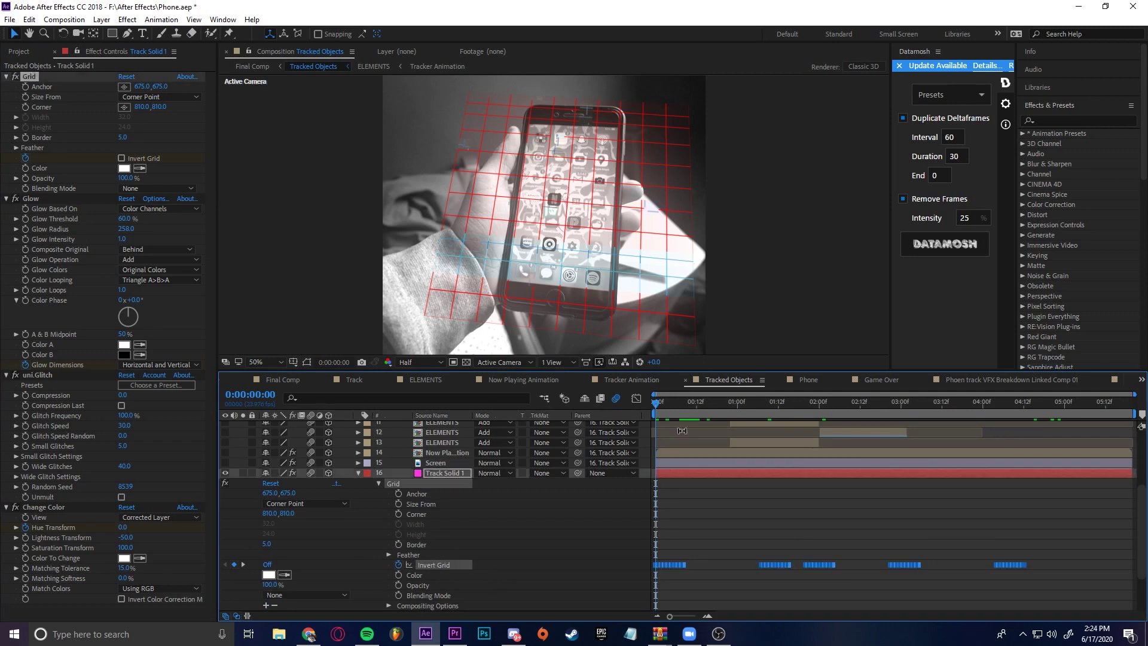
{"action": "scroll", "coordinate": [687, 431], "scroll_direction": "up", "scroll_amount": 3}
{"action": "key", "text": "space"}
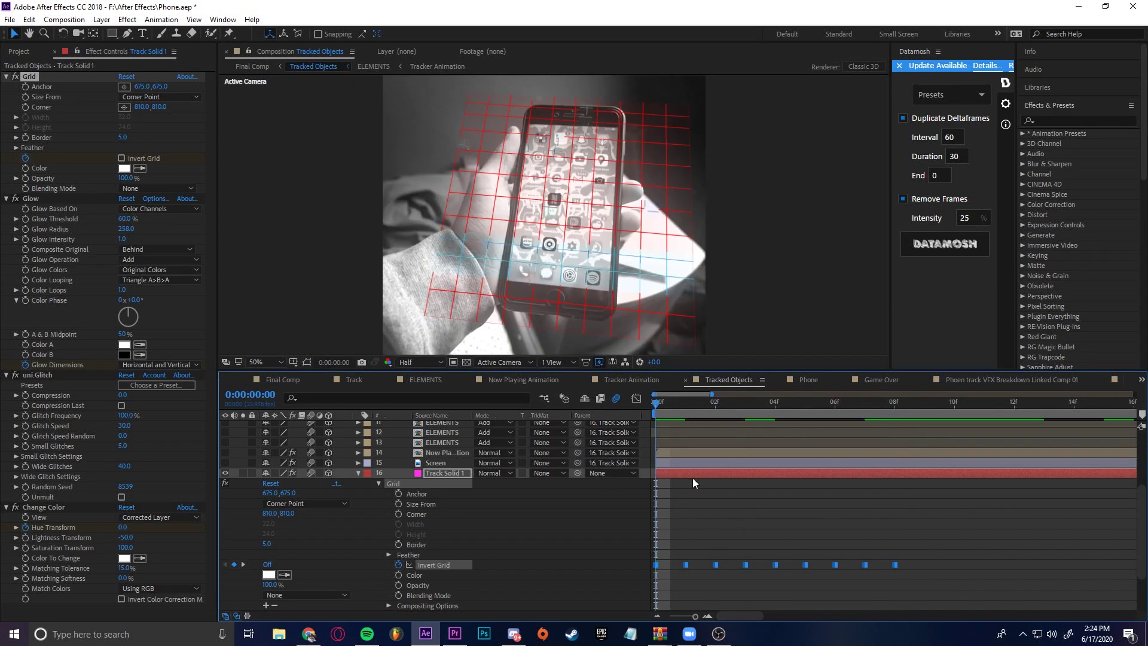
Step: Move to 0:00:00:03 and inspect the inverted grid over the phone
{"action": "scroll", "coordinate": [697, 479], "scroll_direction": "down", "scroll_amount": 5}
{"action": "mouse_move", "coordinate": [660, 410]}
{"action": "left_mouse_down"}
{"action": "mouse_move", "coordinate": [710, 402]}
{"action": "mouse_move", "coordinate": [639, 406]}
{"action": "mouse_move", "coordinate": [681, 399]}
{"action": "mouse_move", "coordinate": [647, 399]}
{"action": "mouse_move", "coordinate": [666, 402]}
{"action": "left_mouse_up"}
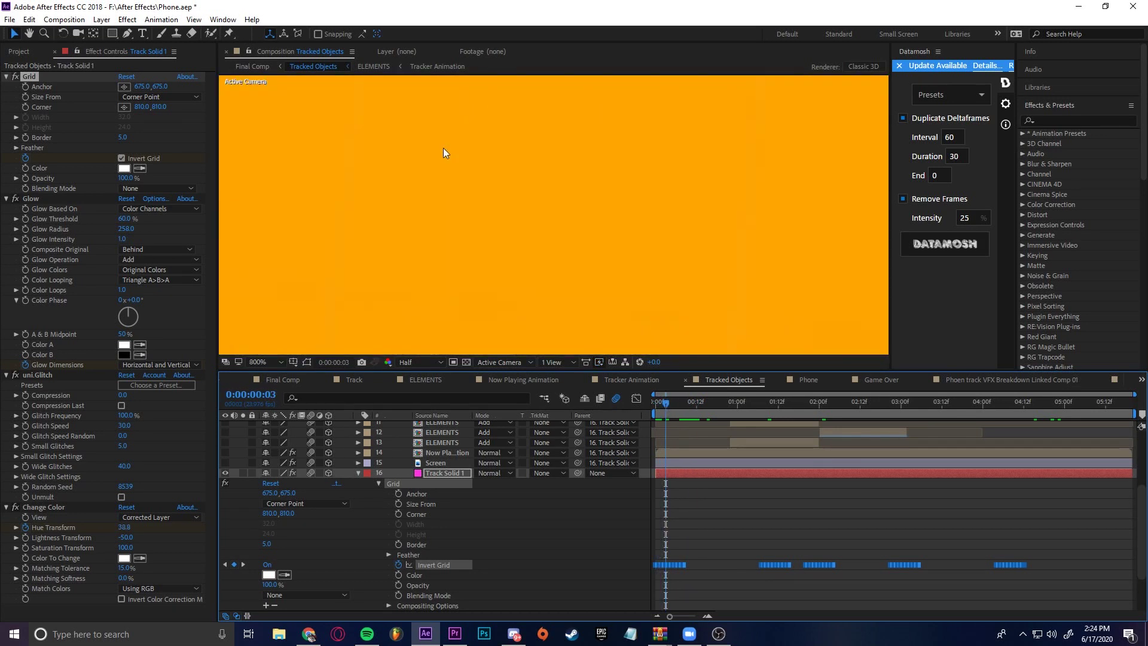
{"action": "scroll", "coordinate": [547, 197], "scroll_direction": "up", "scroll_amount": 6}
{"action": "scroll", "coordinate": [509, 214], "scroll_direction": "down", "scroll_amount": 10}
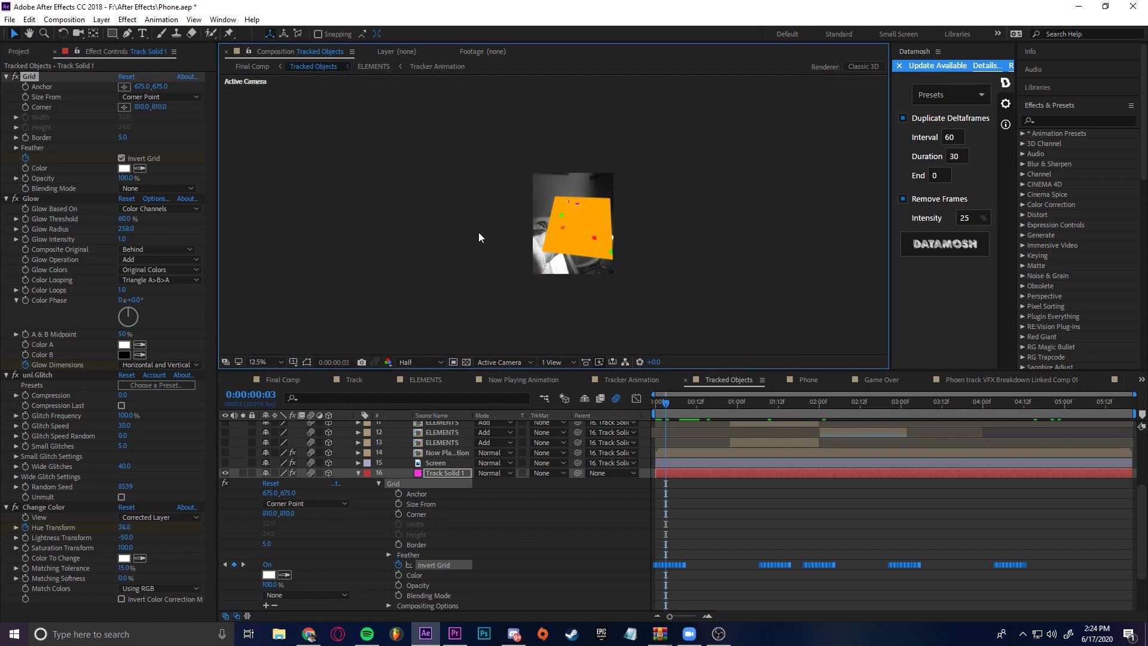
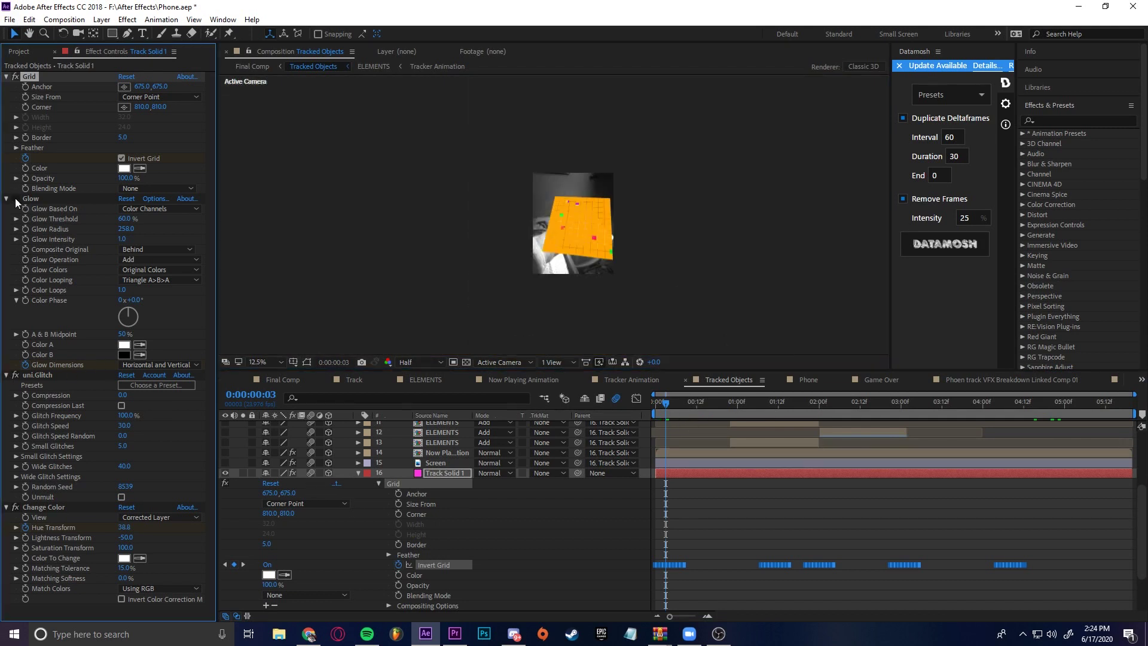
Step: Collapse Track Solid 1, and at 0:00:01:02 hide it and make the selected Screen layer visible
{"action": "left_click", "coordinate": [357, 473]}
{"action": "left_click", "coordinate": [427, 563]}
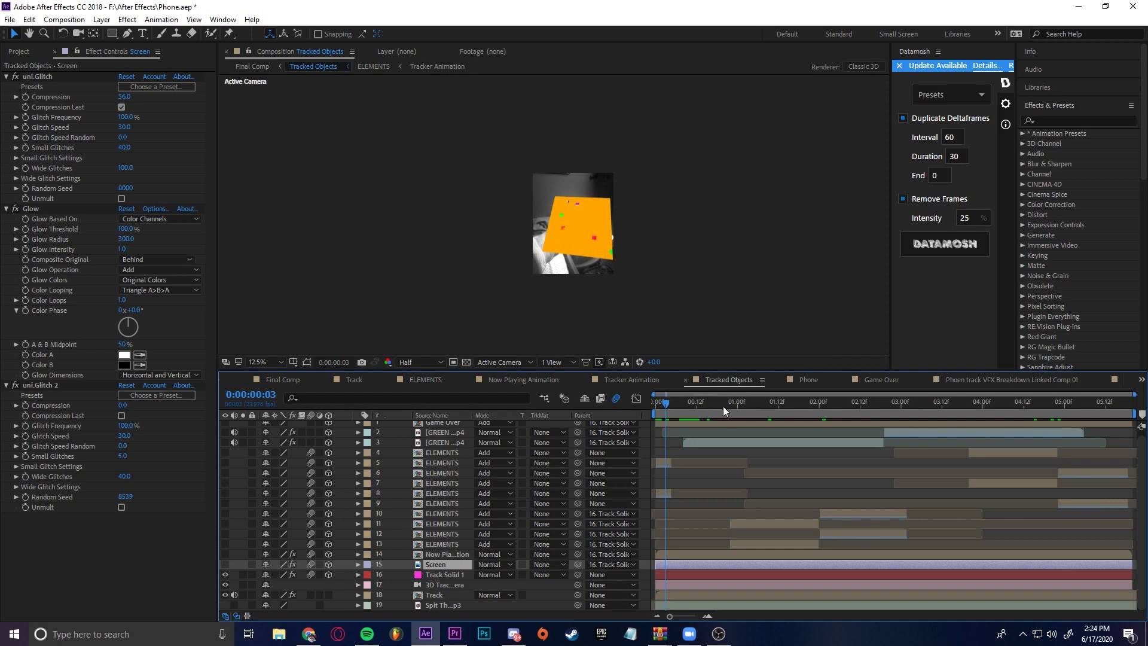
{"action": "left_click_drag", "start_coordinate": [723, 410], "coordinate": [744, 408]}
{"action": "scroll", "coordinate": [547, 207], "scroll_direction": "up", "scroll_amount": 4}
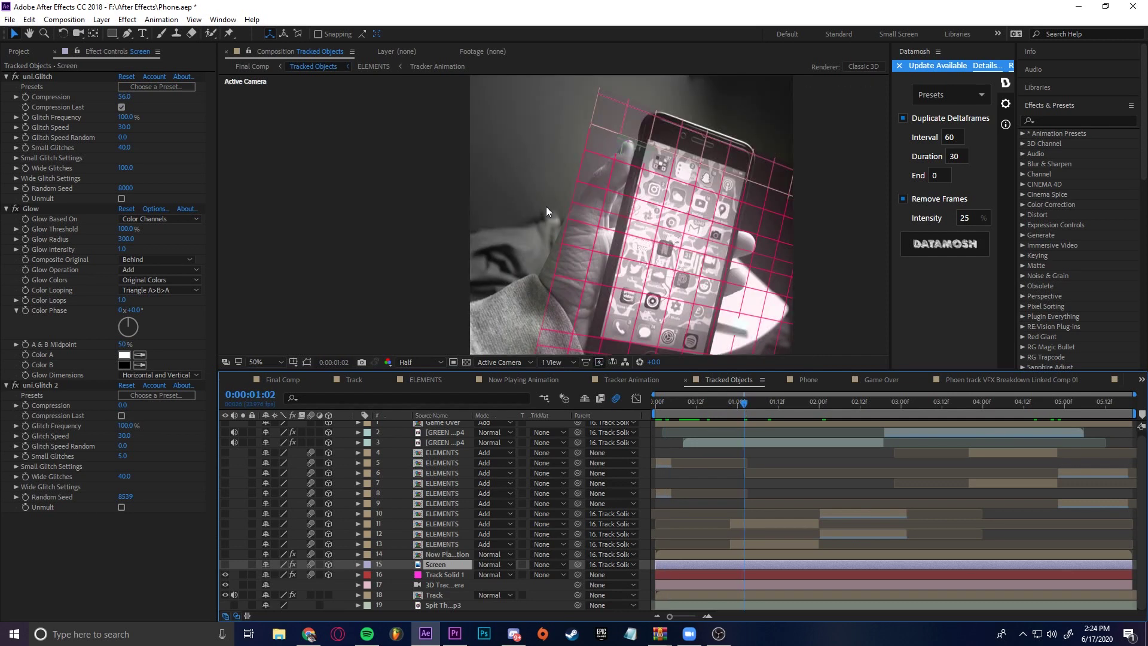
{"action": "left_click", "coordinate": [224, 574]}
{"action": "left_click", "coordinate": [225, 564]}
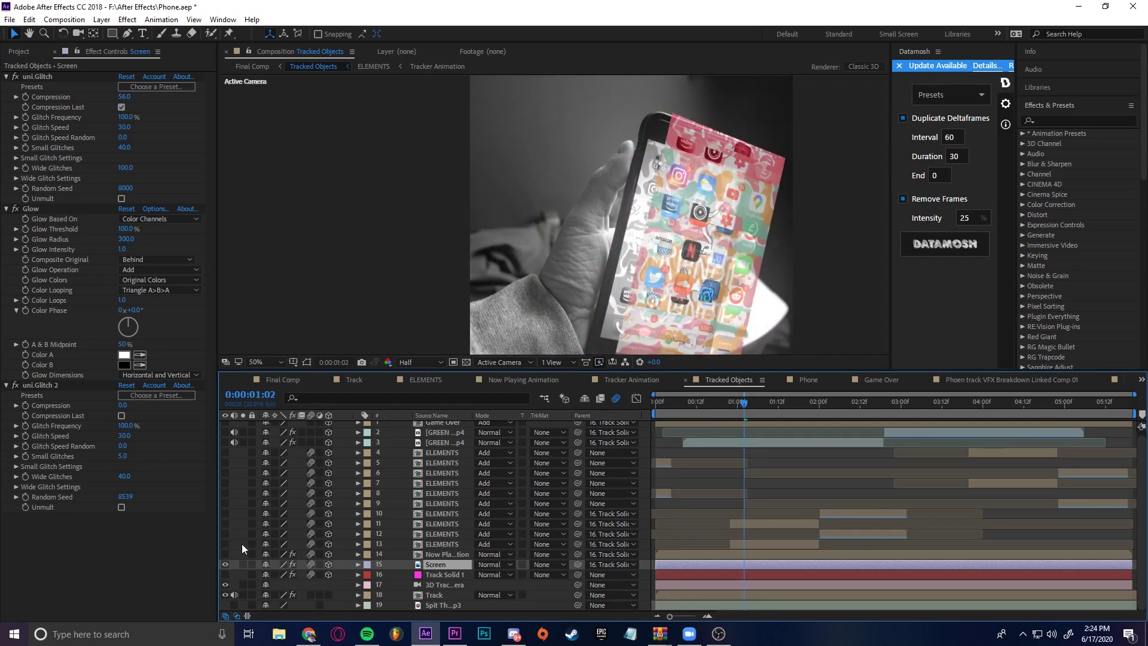
Step: Inspect the glitched app-icon image of the Screen layer up close and review its uni.Glitch and Glow settings
{"action": "scroll", "coordinate": [619, 214], "scroll_direction": "up", "scroll_amount": 2}
{"action": "scroll", "coordinate": [367, 240], "scroll_direction": "down", "scroll_amount": 2}
{"action": "scroll", "coordinate": [712, 320], "scroll_direction": "up", "scroll_amount": 2}
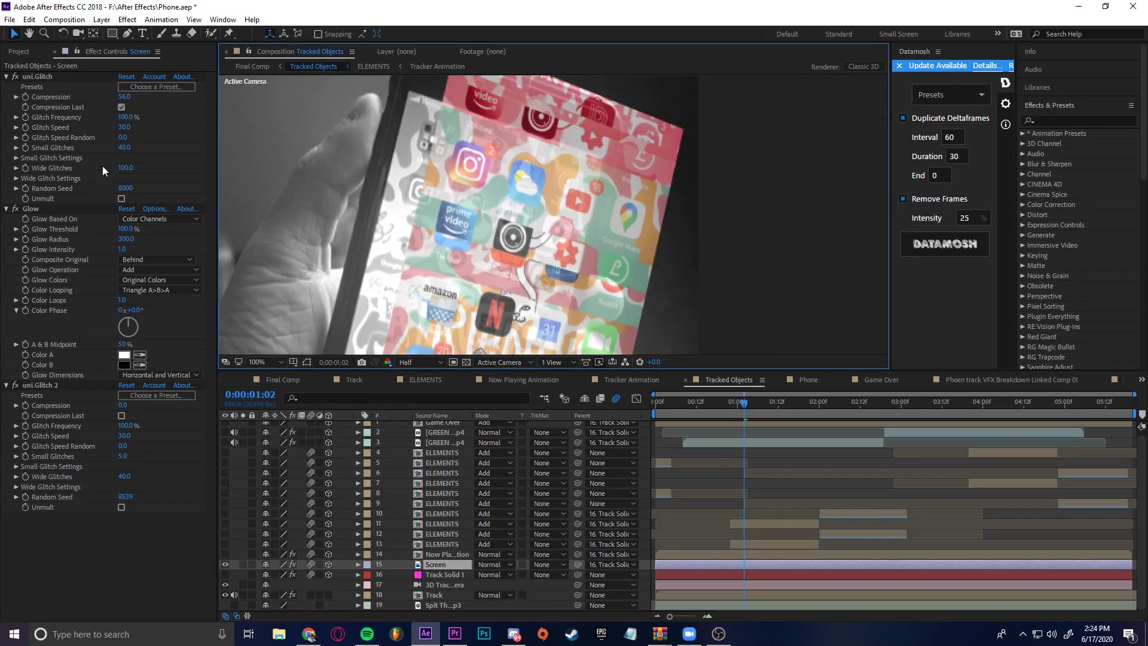
{"action": "scroll", "coordinate": [391, 307], "scroll_direction": "down", "scroll_amount": 2}
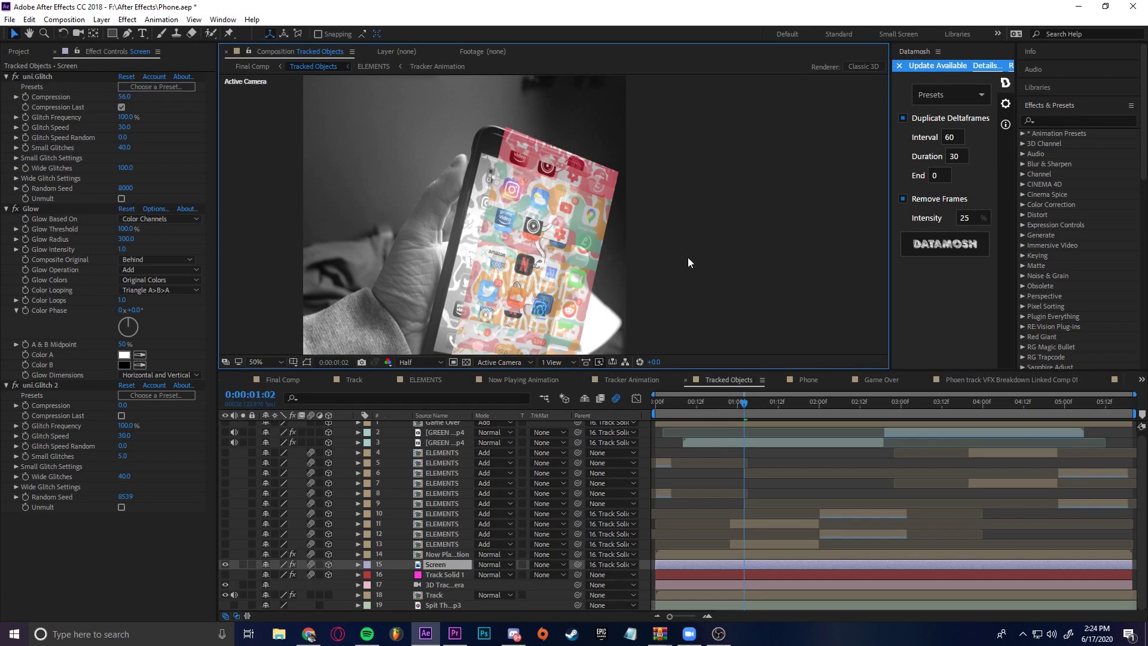
{"action": "left_click", "coordinate": [441, 564]}
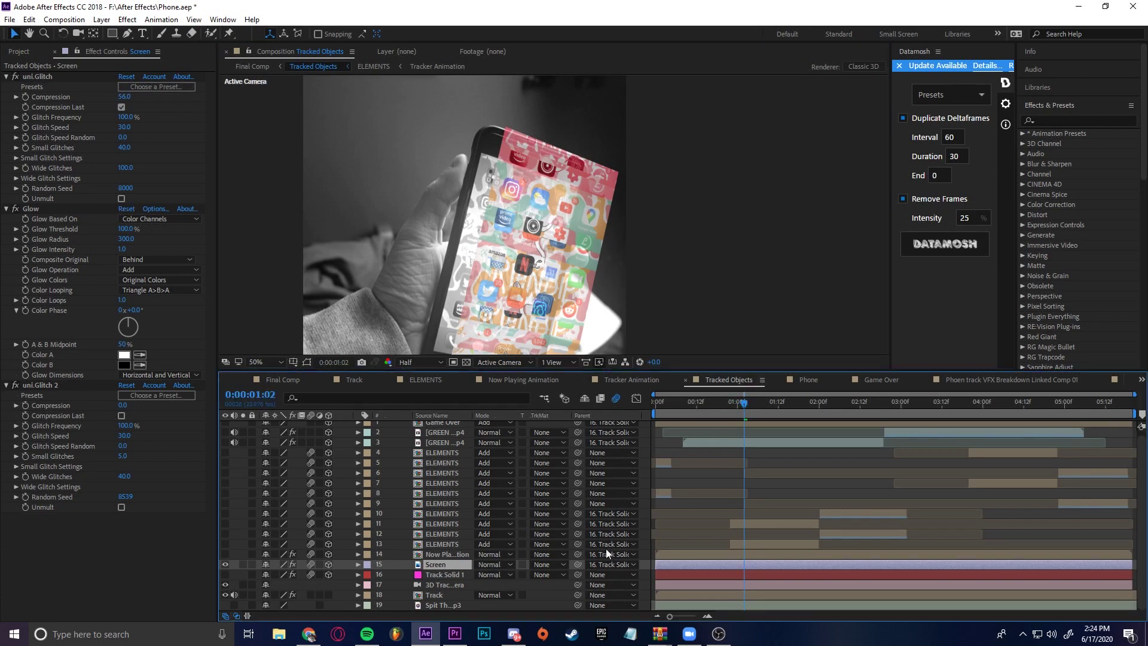
Step: Make Track Solid 1 visible again and parent the Screen layer to it
{"action": "left_click", "coordinate": [438, 576]}
{"action": "left_click", "coordinate": [226, 574]}
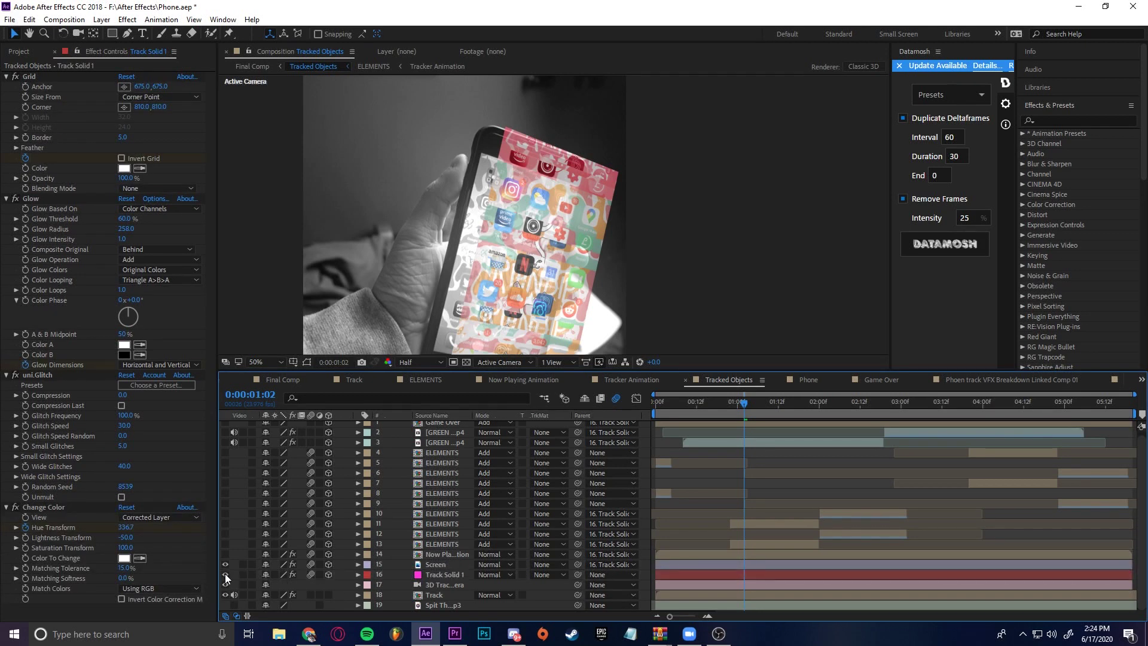
{"action": "left_click_drag", "start_coordinate": [578, 566], "coordinate": [438, 576]}
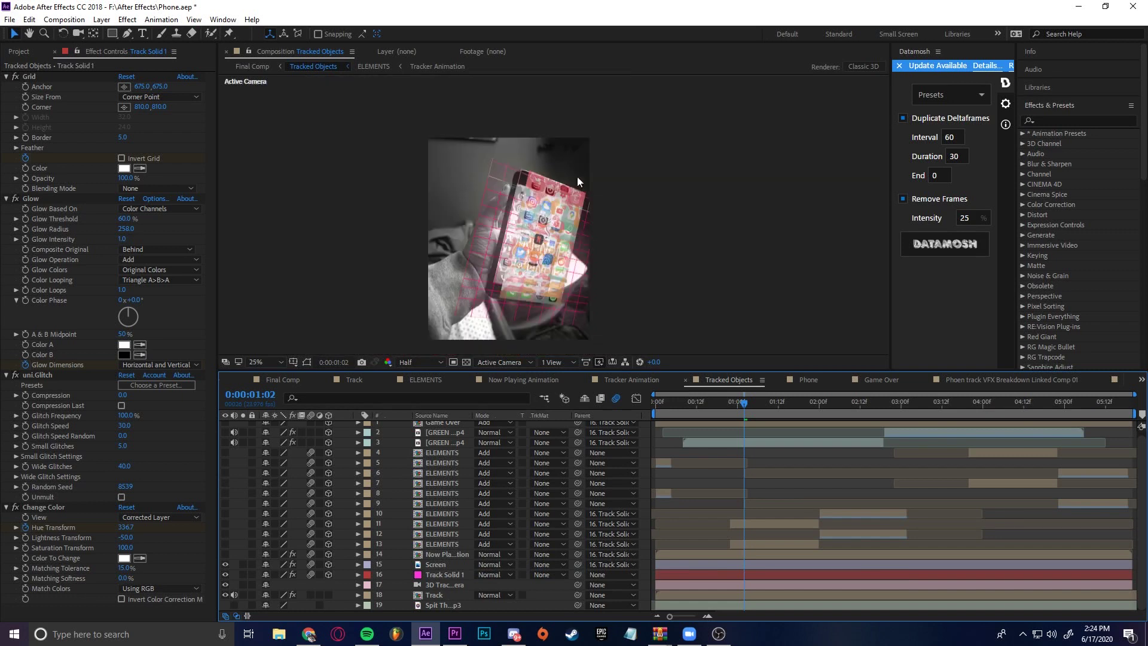
Step: Inspect the overlay on the phone at 0:00:02:21 and turn on the visibility of ELEMENTS layer 13
{"action": "left_click_drag", "start_coordinate": [755, 411], "coordinate": [891, 410]}
{"action": "left_click_drag", "start_coordinate": [447, 207], "coordinate": [480, 231]}
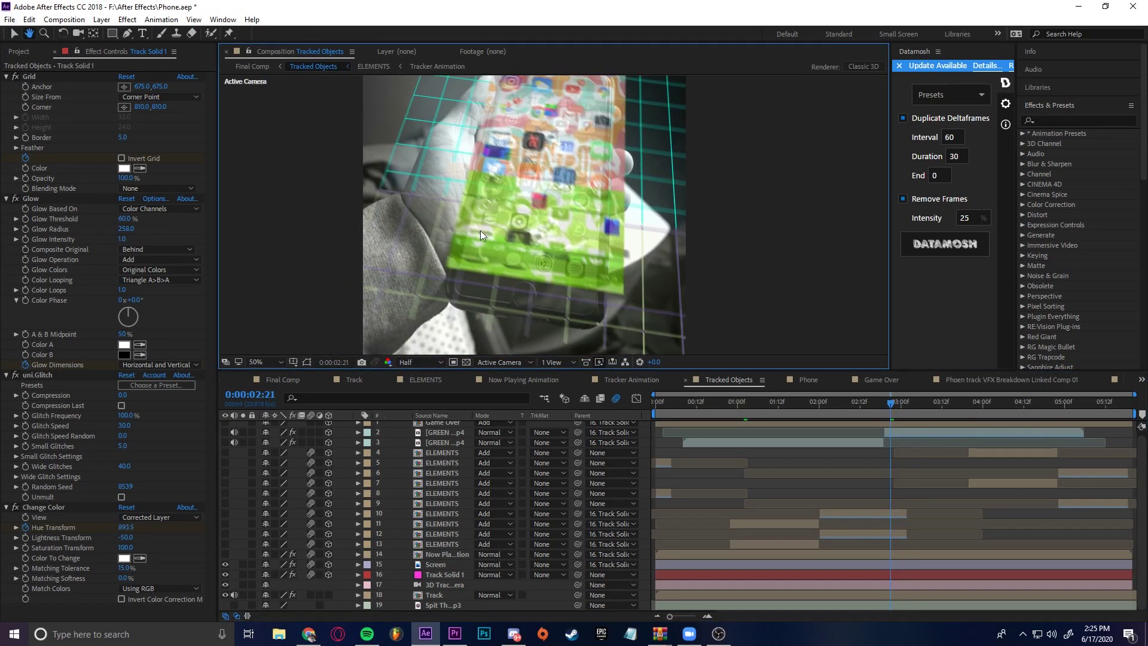
{"action": "left_click", "coordinate": [225, 547]}
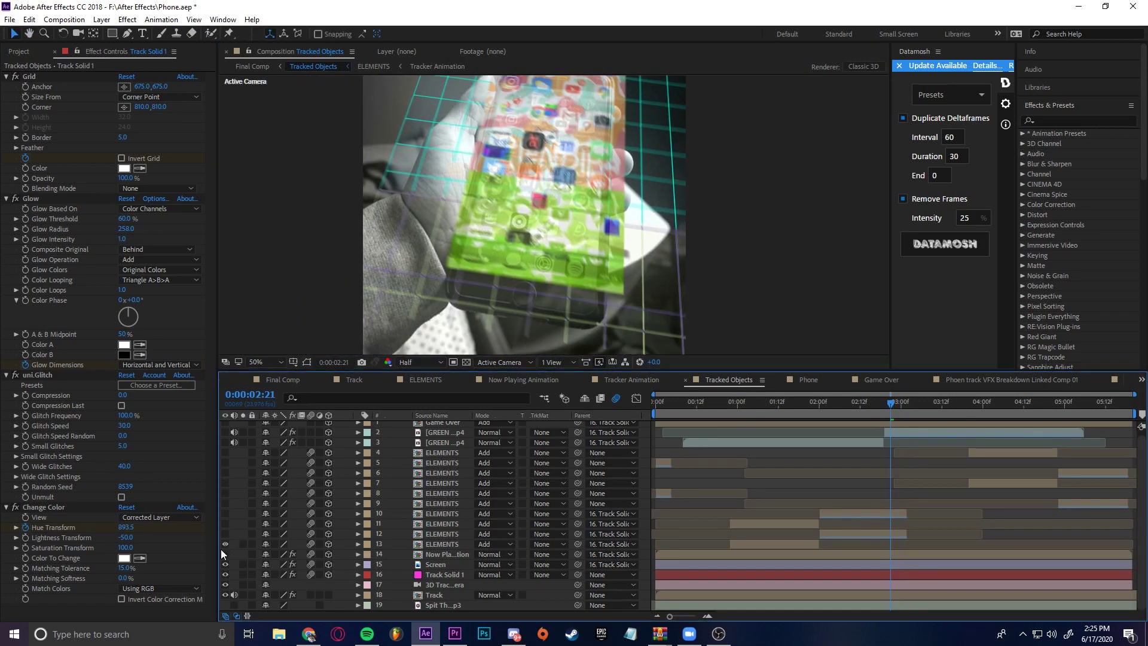
Step: Select the Now Playing Animation layer in Tracked Objects, scrub to 0:00:01:21 and open its composition
{"action": "left_click", "coordinate": [449, 556]}
{"action": "left_click_drag", "start_coordinate": [762, 403], "coordinate": [808, 400]}
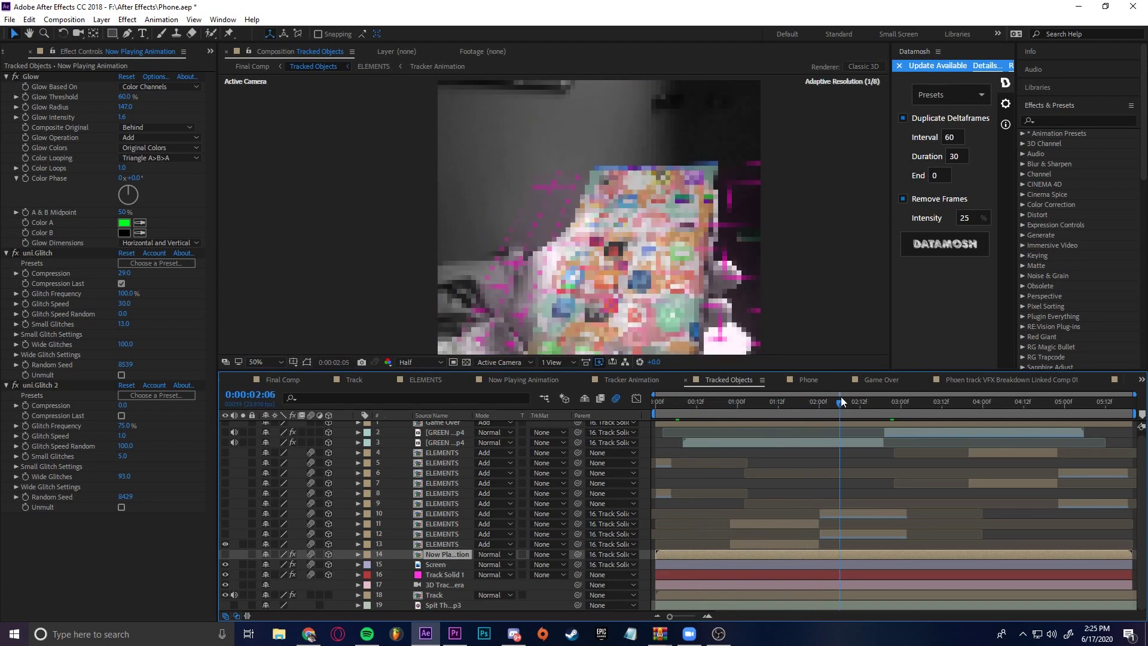
{"action": "double_click", "coordinate": [450, 554]}
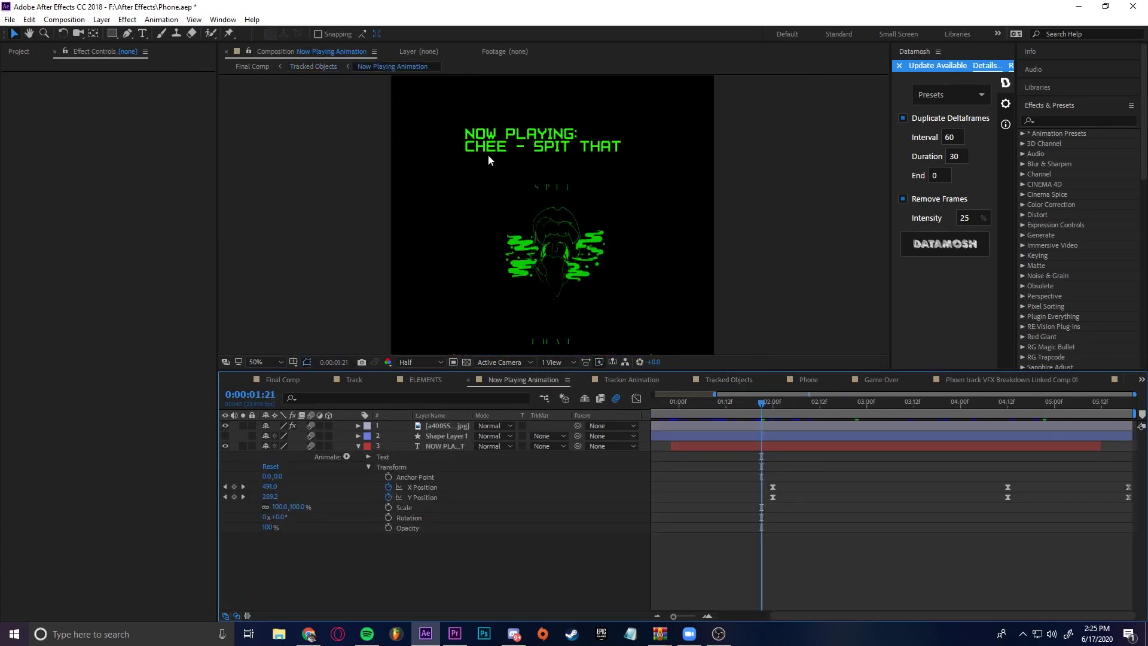
Step: Preview the Now Playing Animation composition from the start, then select its cover image at 0:00:01:18 and resume playback
{"action": "key", "text": "Home"}
{"action": "key", "text": "space"}
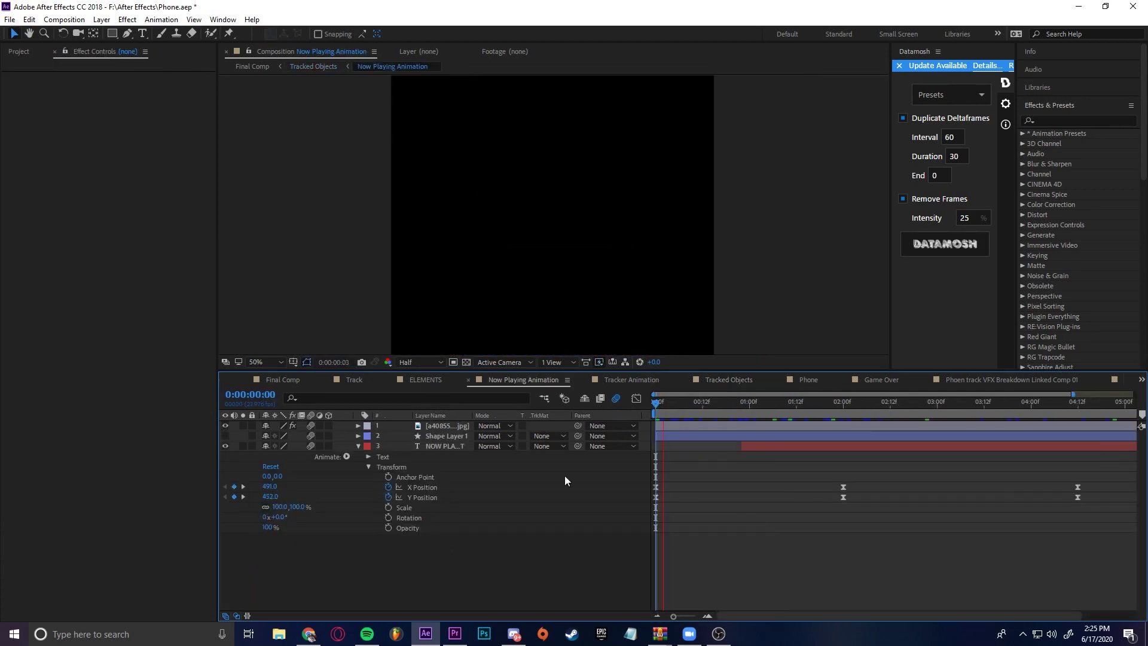
{"action": "left_click_drag", "start_coordinate": [731, 411], "coordinate": [820, 418]}
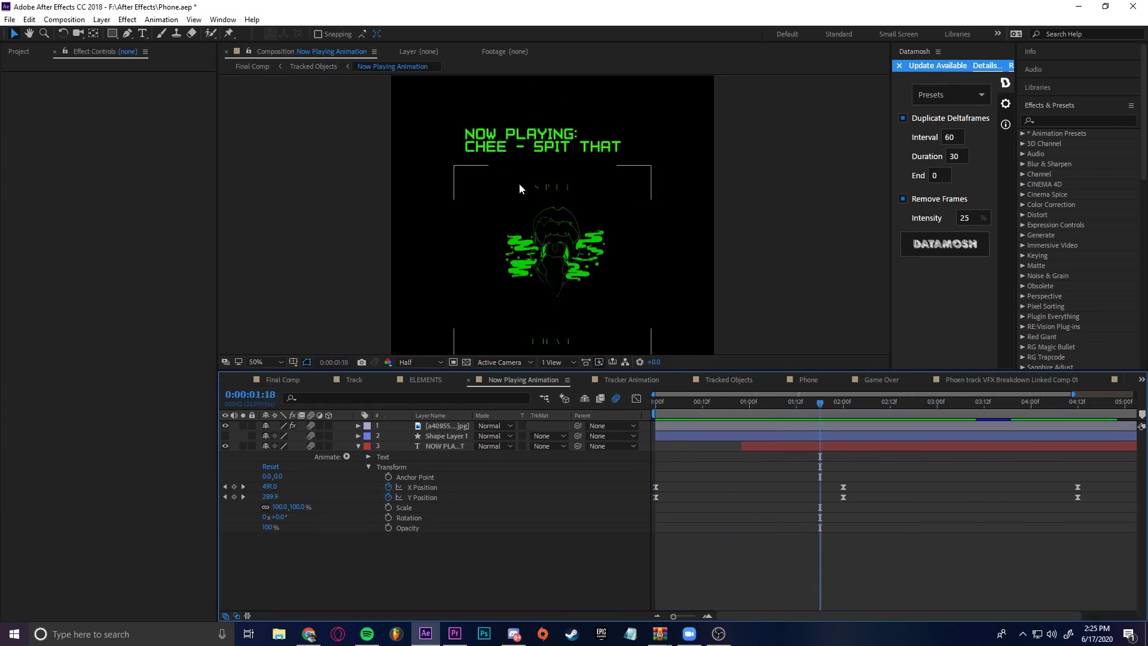
{"action": "left_click", "coordinate": [545, 246]}
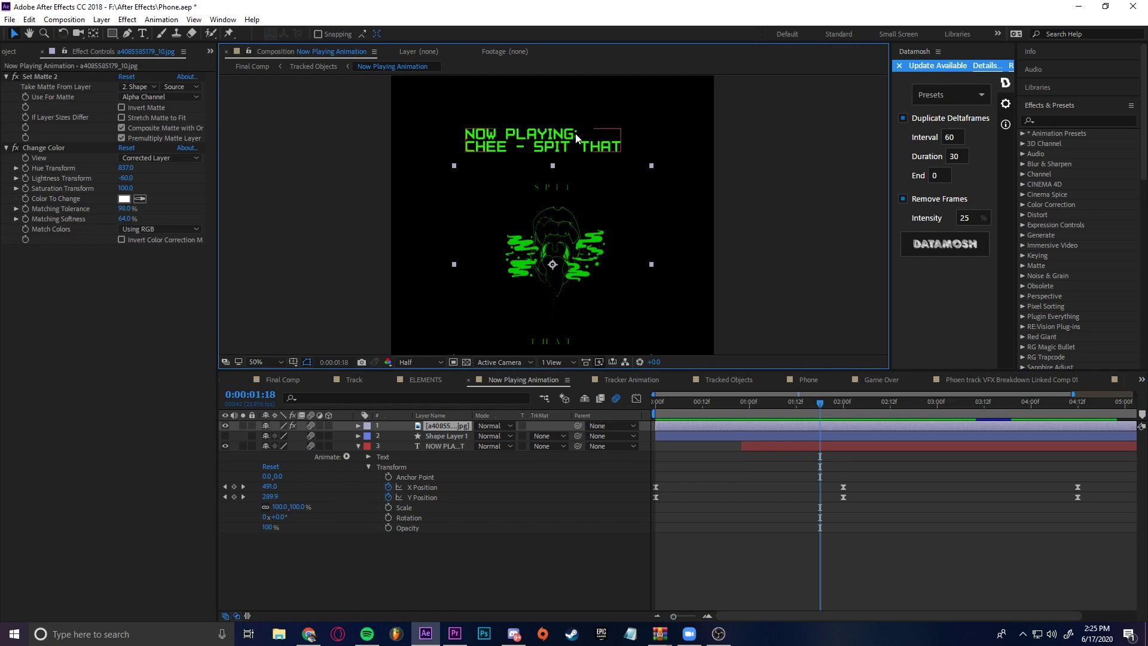
{"action": "key", "text": "space"}
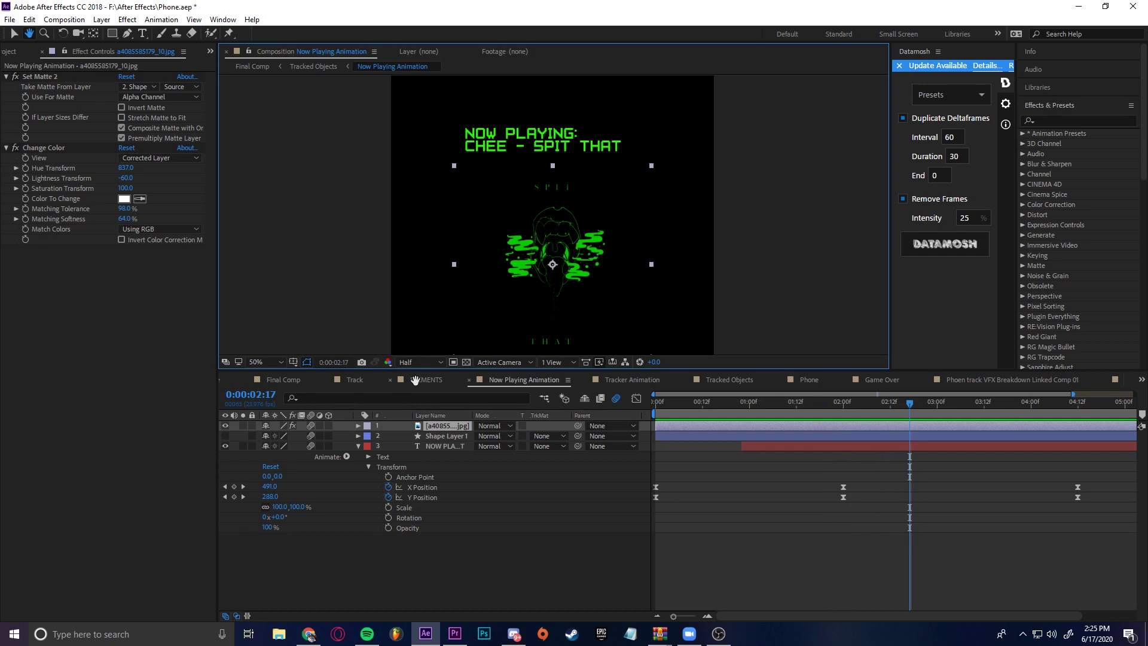
Step: Return to the Tracked Objects composition, scrub from 0:00:00:08 to about 0:00:01:07, and make the Now Playing Animation layer visible
{"action": "left_click", "coordinate": [631, 382]}
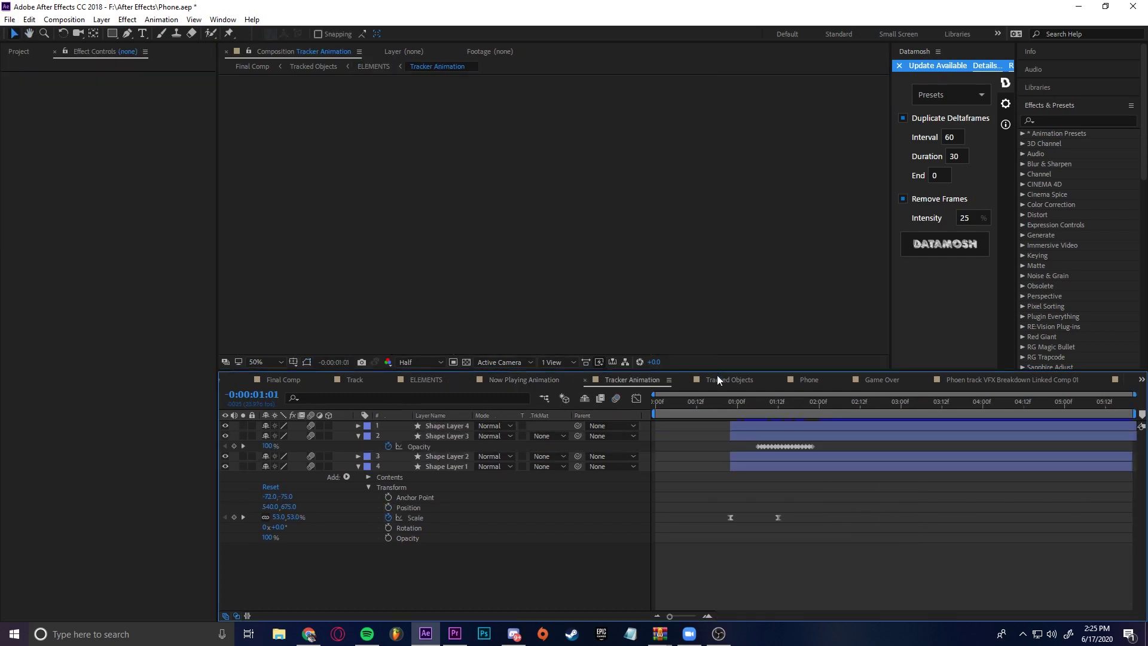
{"action": "left_click", "coordinate": [730, 380]}
{"action": "left_click_drag", "start_coordinate": [822, 402], "coordinate": [683, 423]}
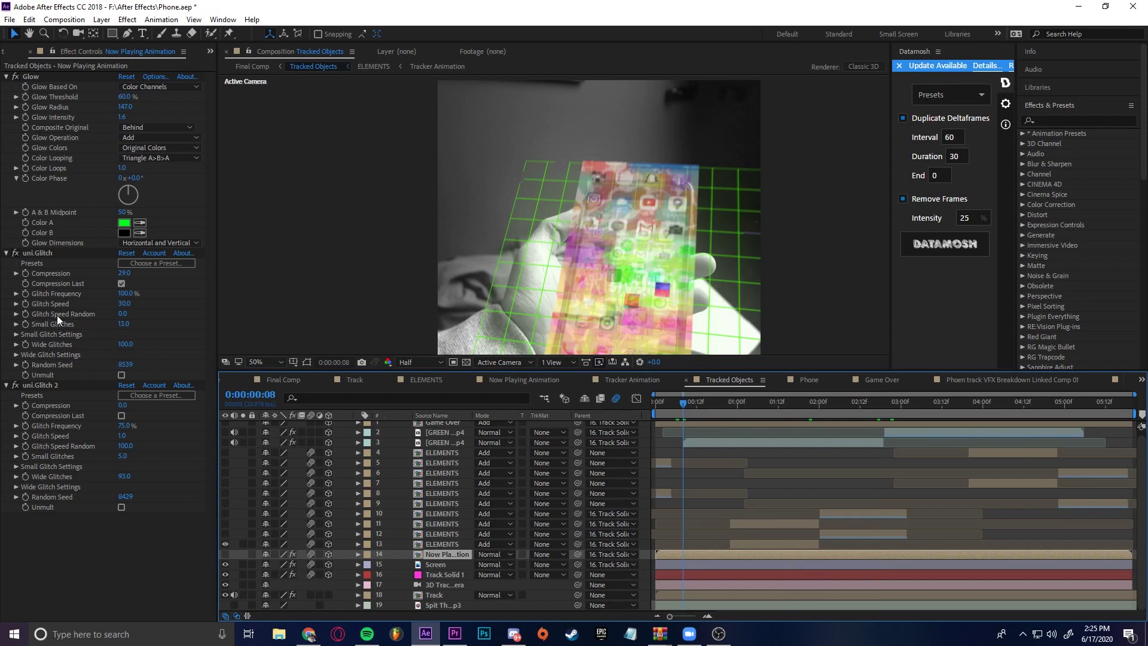
{"action": "left_click_drag", "start_coordinate": [685, 404], "coordinate": [766, 409]}
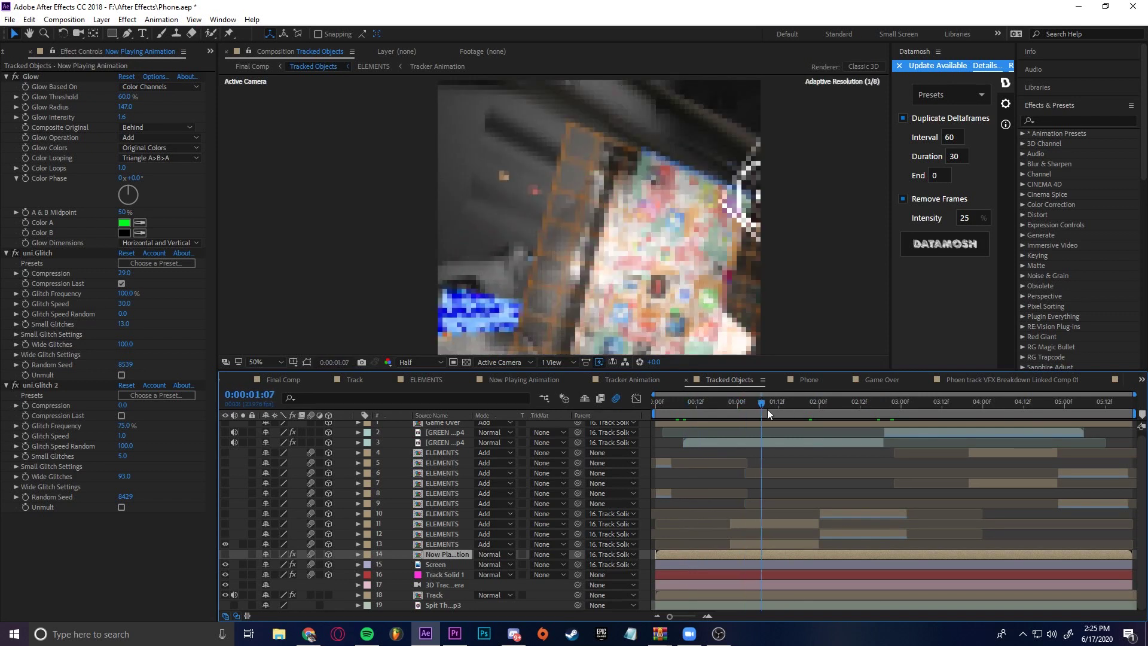
{"action": "left_click", "coordinate": [225, 554]}
Step: Preview Tracked Objects from 0:00:00:16 to see the tracked Now Playing graphic beside the phone
{"action": "left_click_drag", "start_coordinate": [777, 404], "coordinate": [709, 410]}
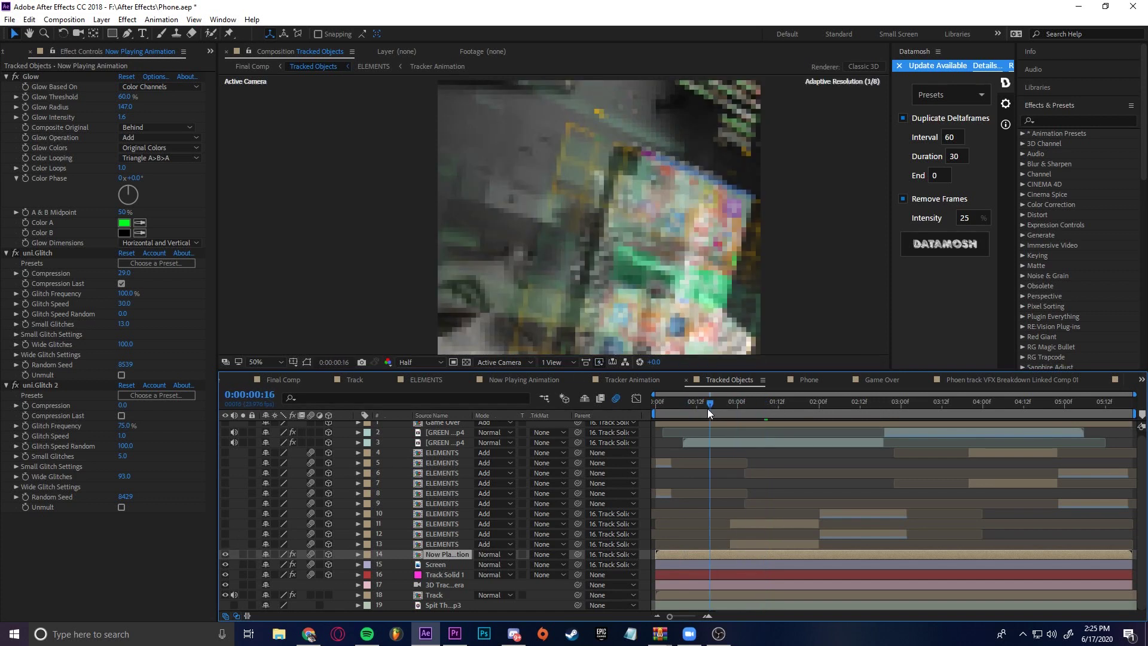
{"action": "key", "text": "space"}
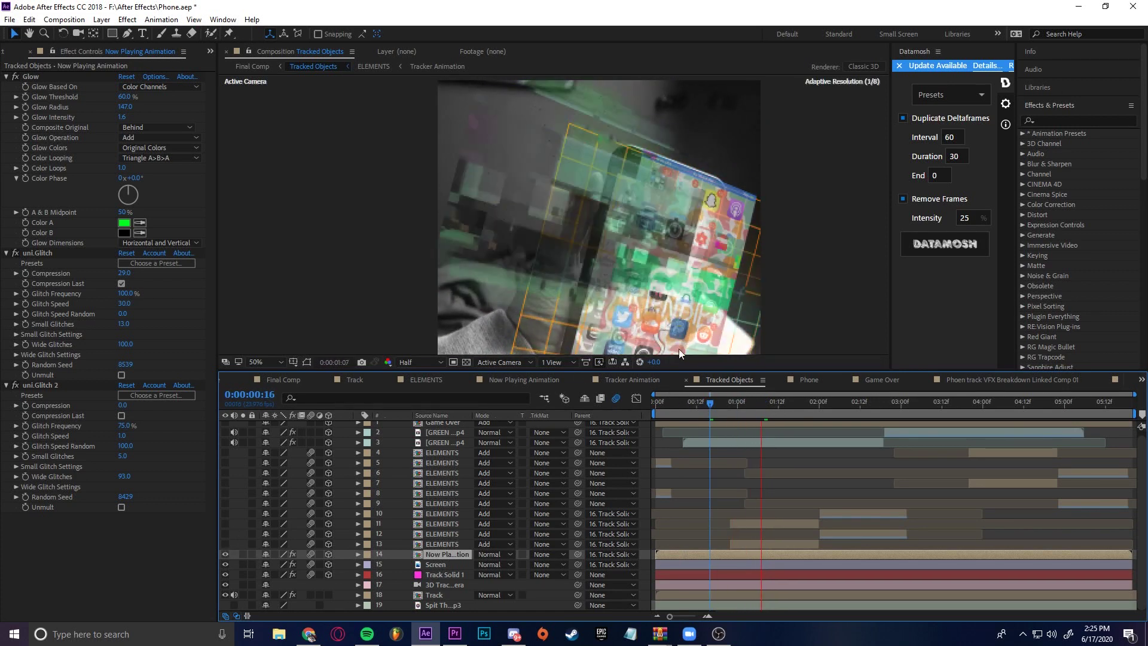
{"action": "scroll", "coordinate": [575, 265], "scroll_direction": "down", "scroll_amount": 2}
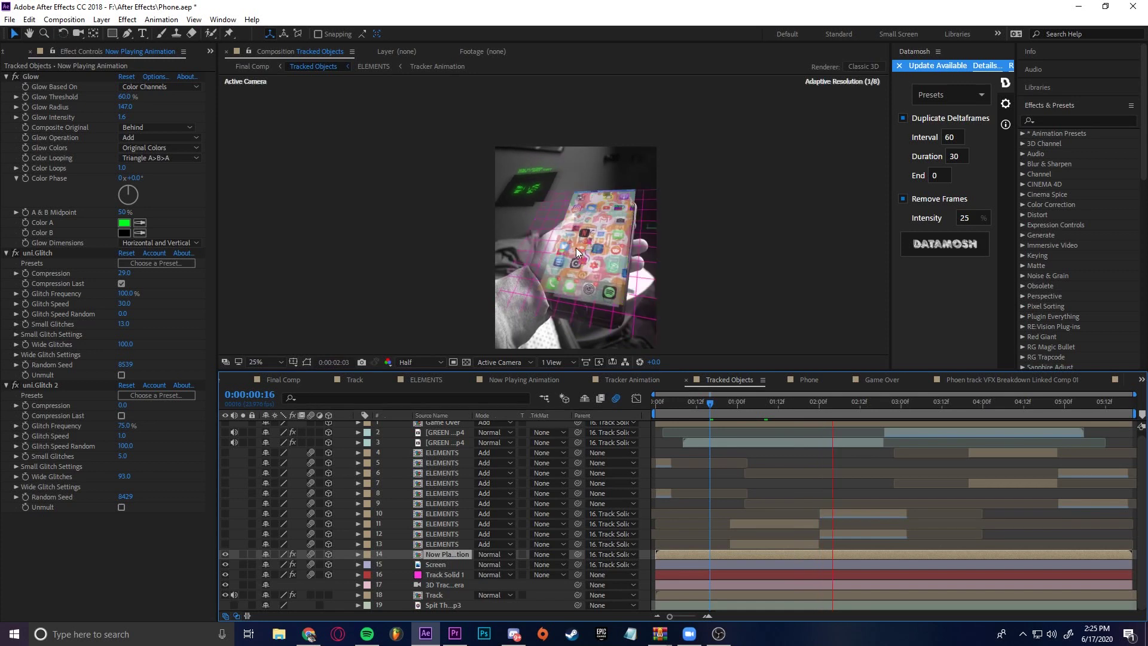
Step: Toggle ELEMENTS layer 13 off and on, and preview its tracked graphic from 0:00:01:02 to 0:00:01:21
{"action": "left_click", "coordinate": [227, 543]}
{"action": "left_click", "coordinate": [225, 544]}
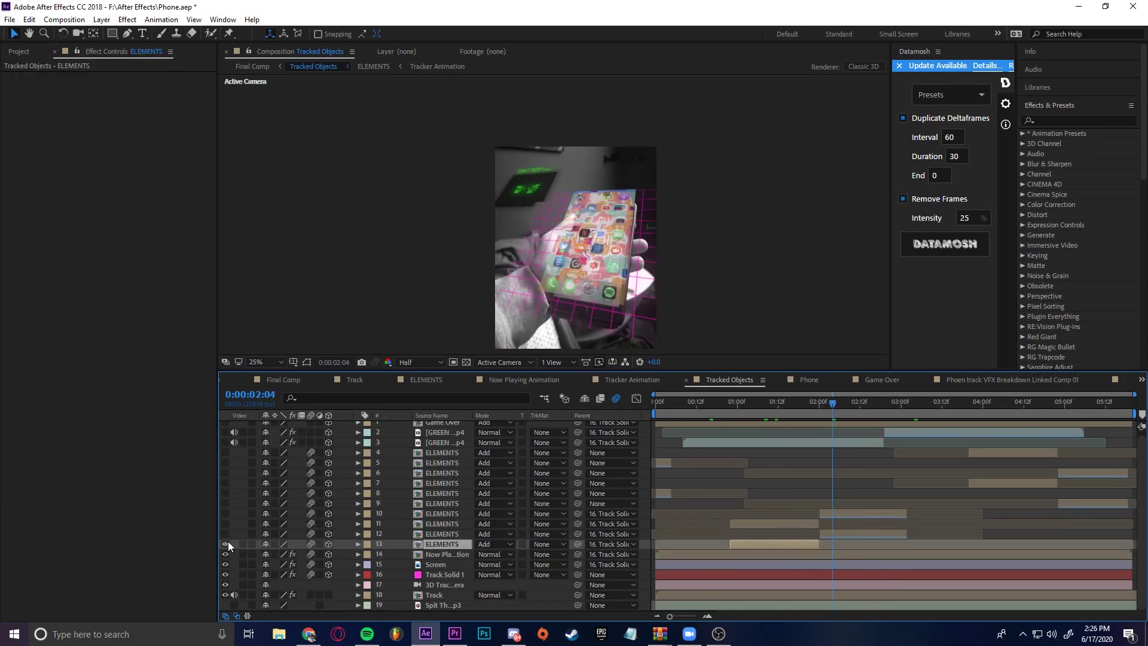
{"action": "left_click_drag", "start_coordinate": [753, 404], "coordinate": [745, 405]}
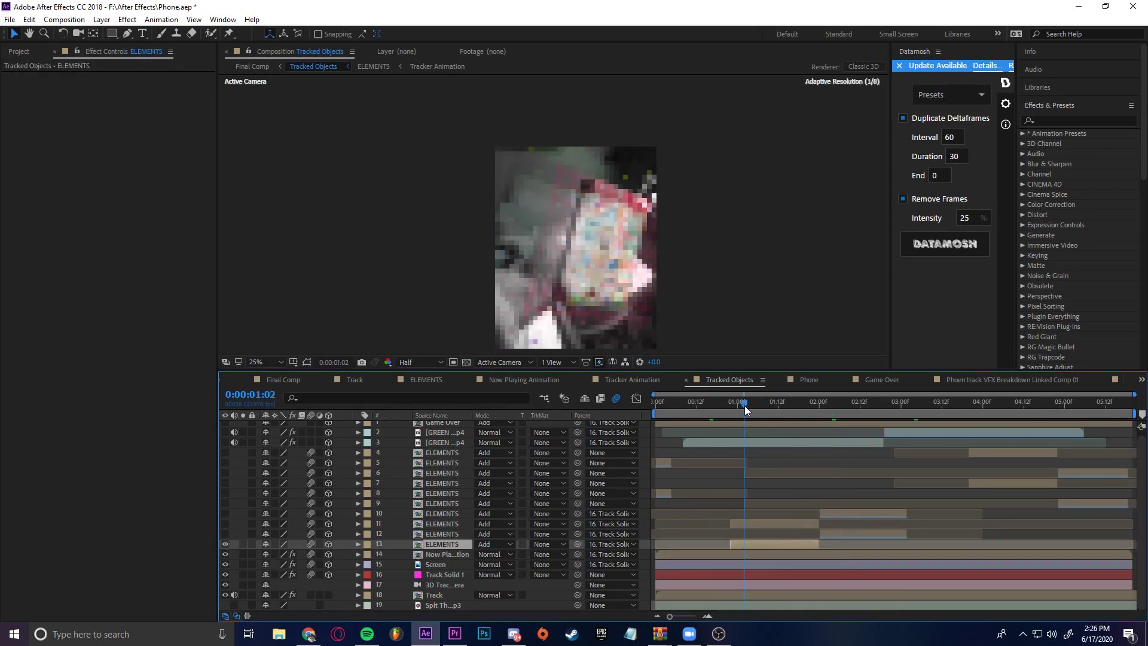
{"action": "scroll", "coordinate": [601, 240], "scroll_direction": "up", "scroll_amount": 2}
{"action": "key", "text": "space"}
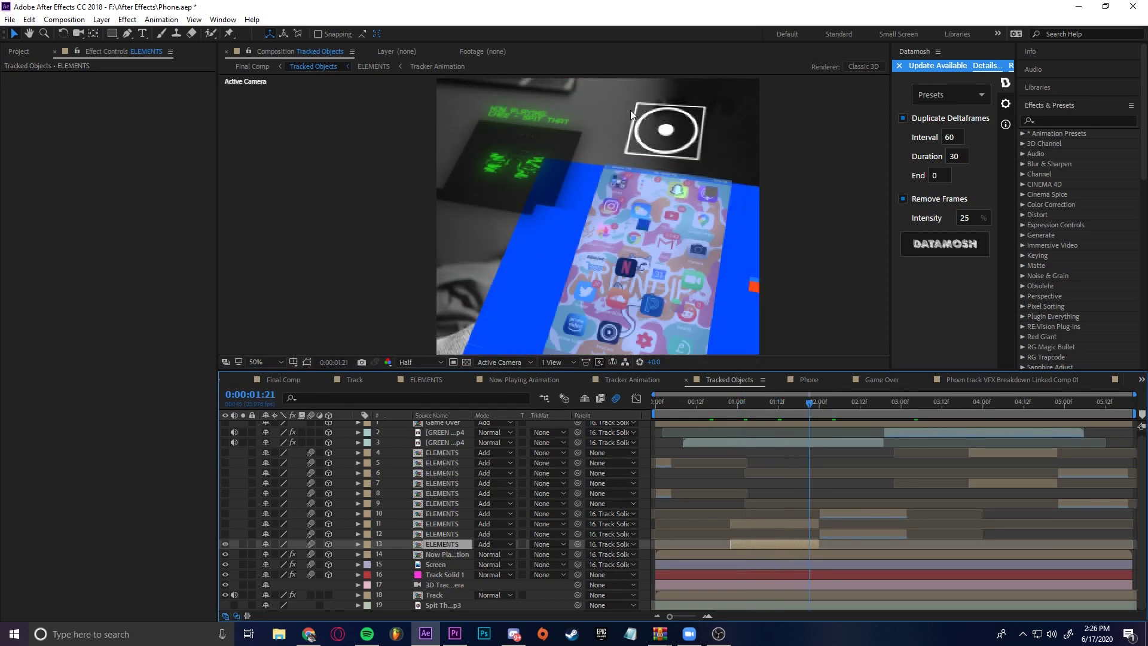
Step: Open the ELEMENTS composition from layer 13, and from there open the nested Tracker Animation composition
{"action": "double_click", "coordinate": [769, 545]}
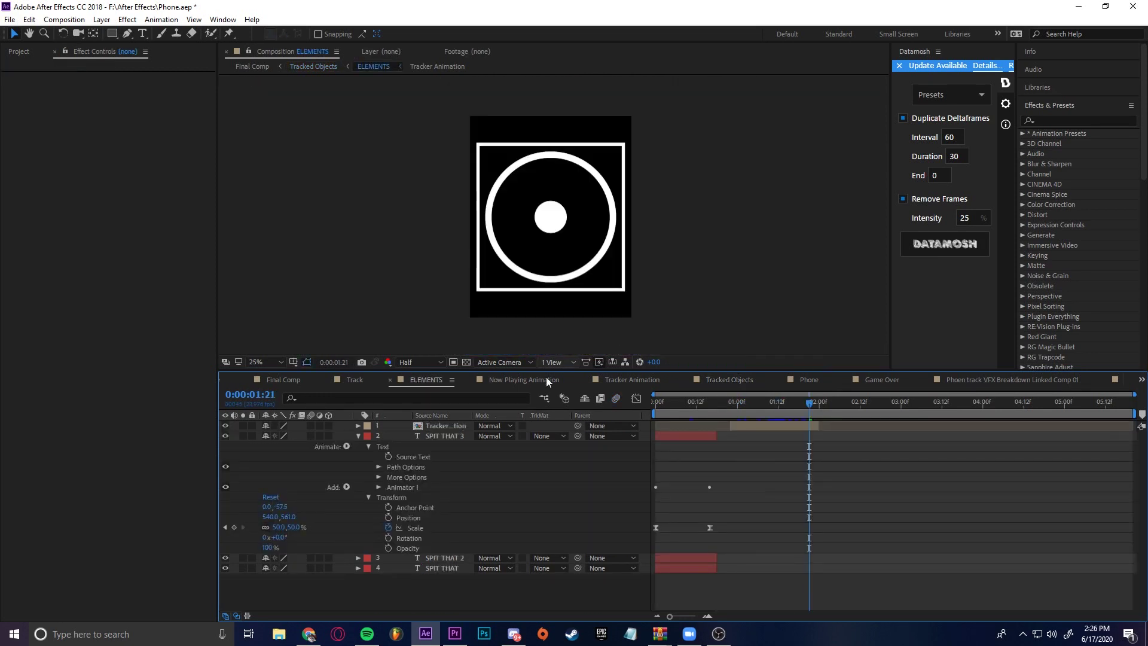
{"action": "left_click", "coordinate": [445, 425]}
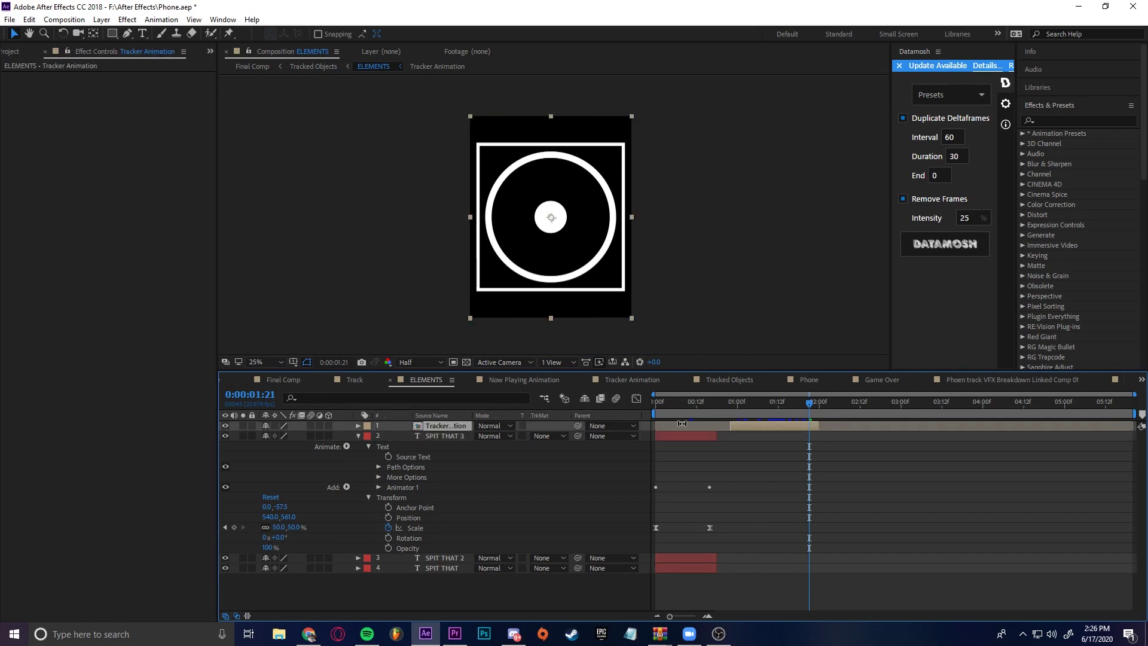
{"action": "double_click", "coordinate": [458, 425]}
Step: Preview the Tracker Animation's circle and square shapes from their first frame, stopping at 0:00:03:01
{"action": "left_click_drag", "start_coordinate": [725, 407], "coordinate": [731, 404]}
{"action": "key", "text": "space"}
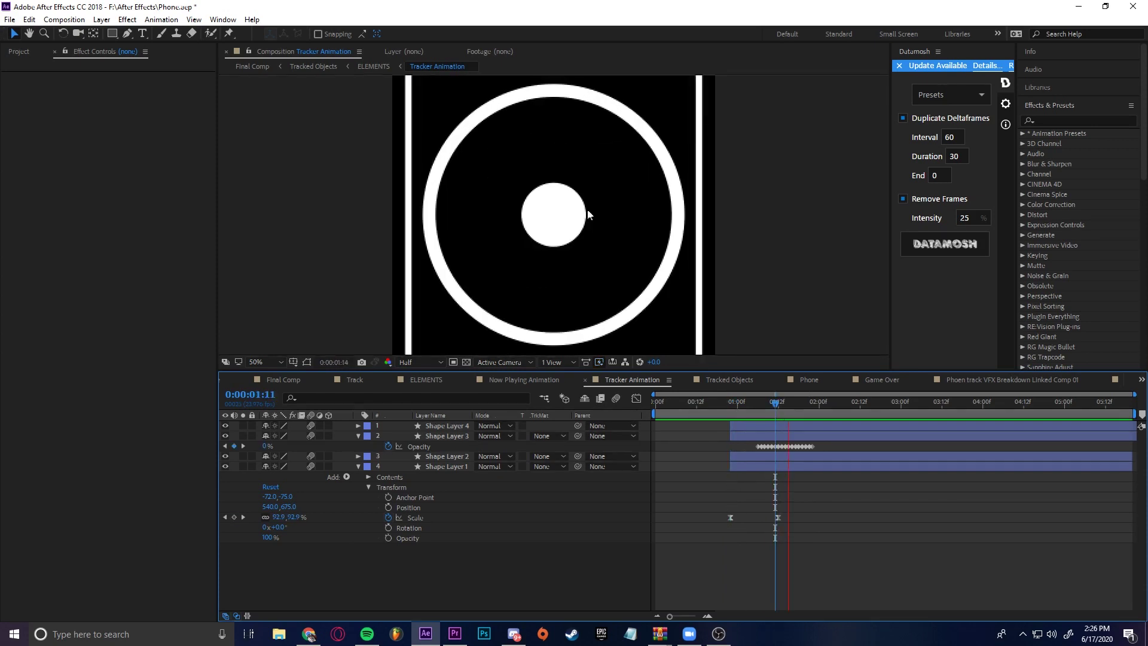
{"action": "key", "text": "comma"}
{"action": "key", "text": "space"}
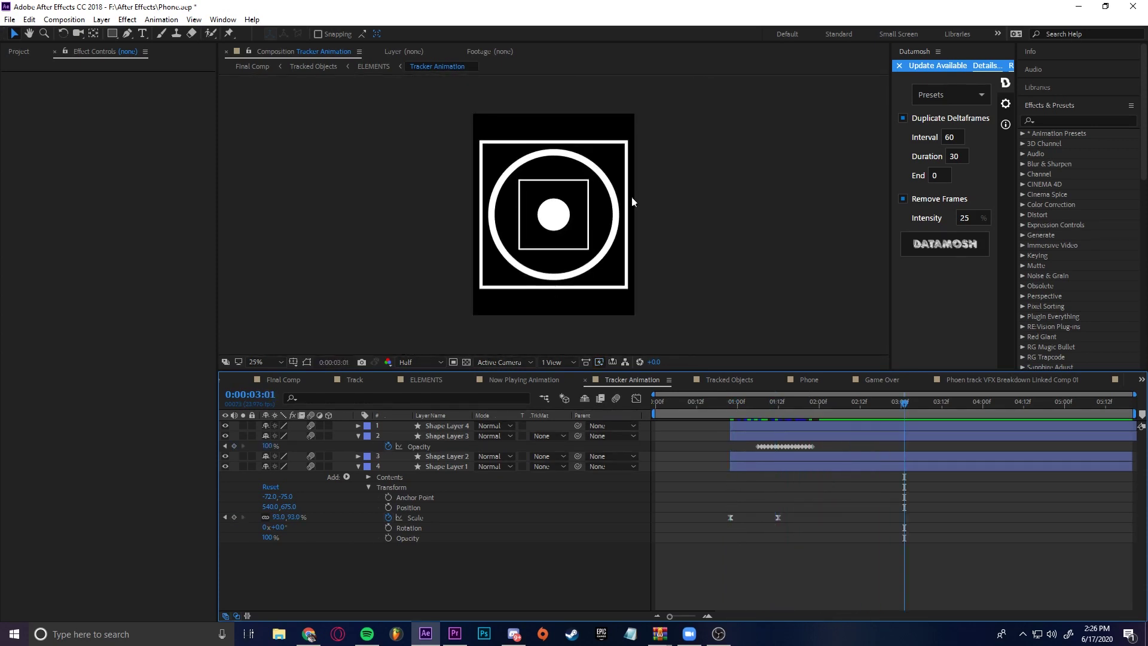
Step: Replay the Tracker Animation from its shape reveal, and return to Tracked Objects at 0:00:01:02
{"action": "left_click", "coordinate": [731, 405]}
{"action": "key", "text": "space"}
{"action": "key", "text": "space"}
{"action": "left_click", "coordinate": [508, 378]}
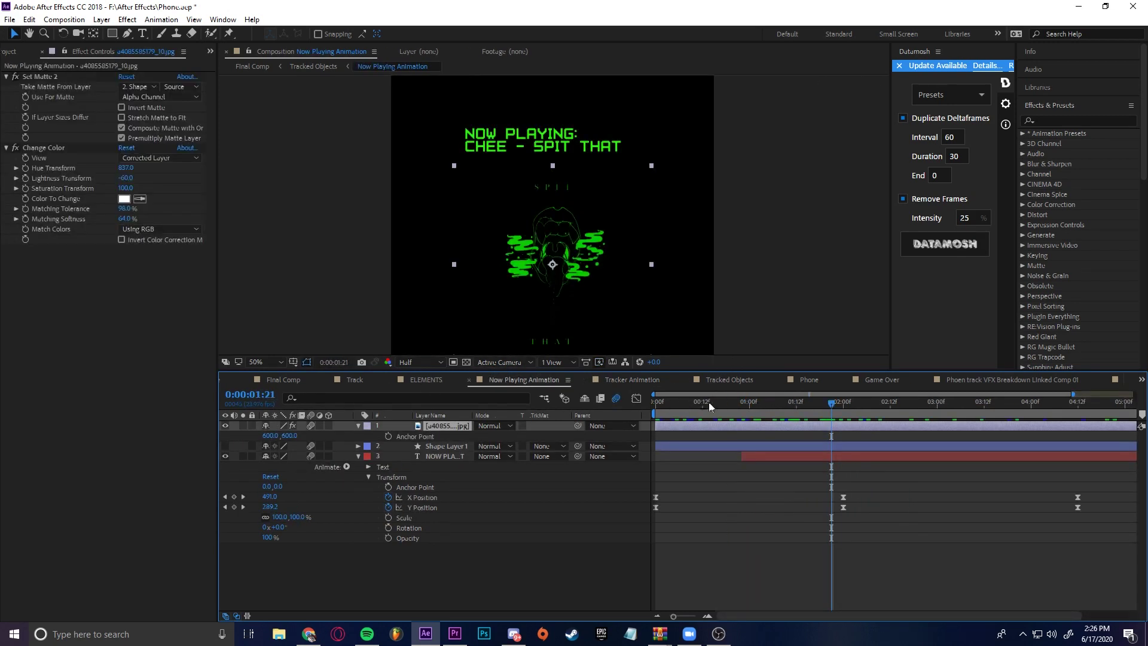
{"action": "left_click", "coordinate": [717, 379]}
{"action": "left_click_drag", "start_coordinate": [719, 402], "coordinate": [744, 409]}
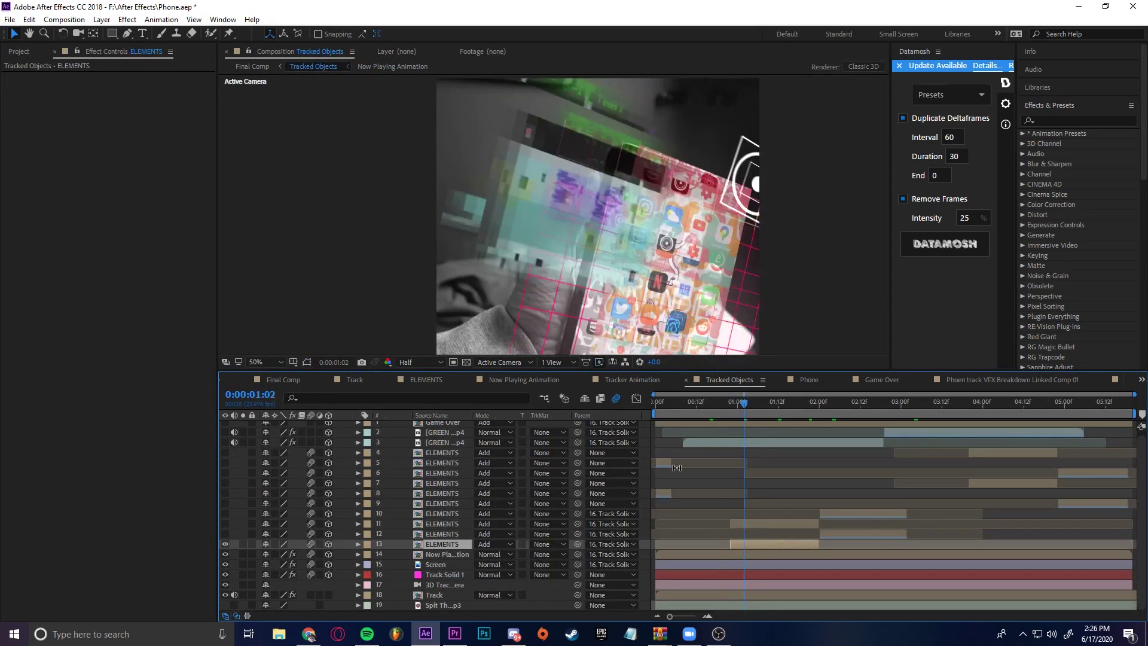
Step: Turn on ELEMENTS layer 12 and scrub Tracked Objects to 0:00:01:22 to check its tracked graphic
{"action": "left_click", "coordinate": [226, 534]}
{"action": "key", "text": "h"}
{"action": "left_click_drag", "start_coordinate": [512, 257], "coordinate": [473, 86]}
{"action": "key", "text": "v"}
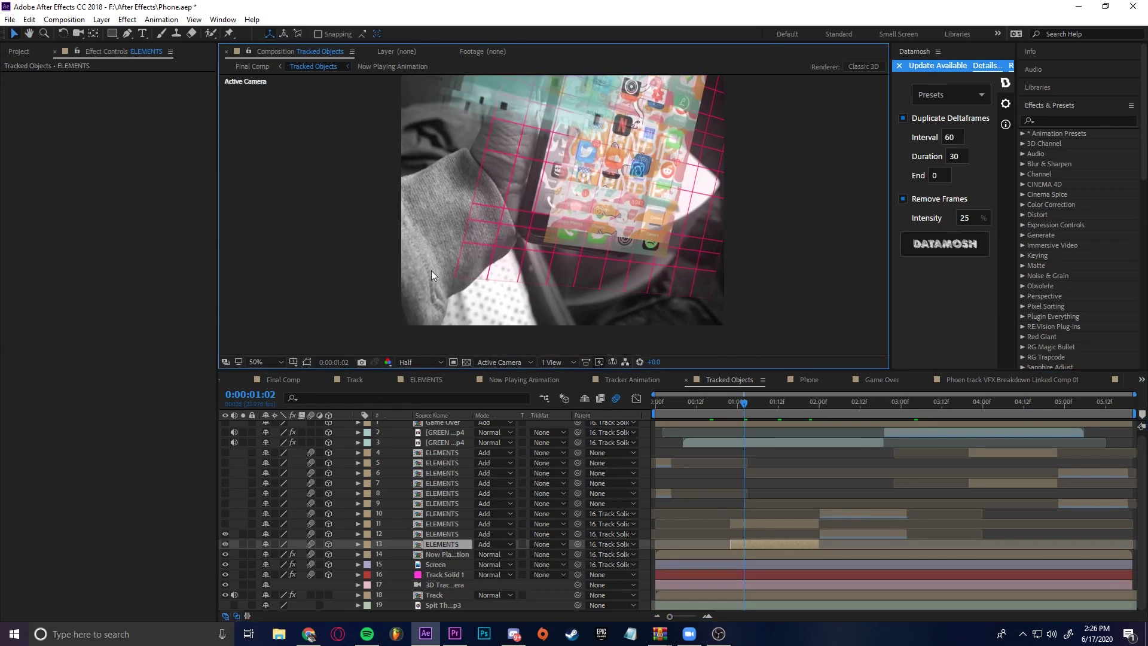
{"action": "left_click_drag", "start_coordinate": [732, 408], "coordinate": [812, 411]}
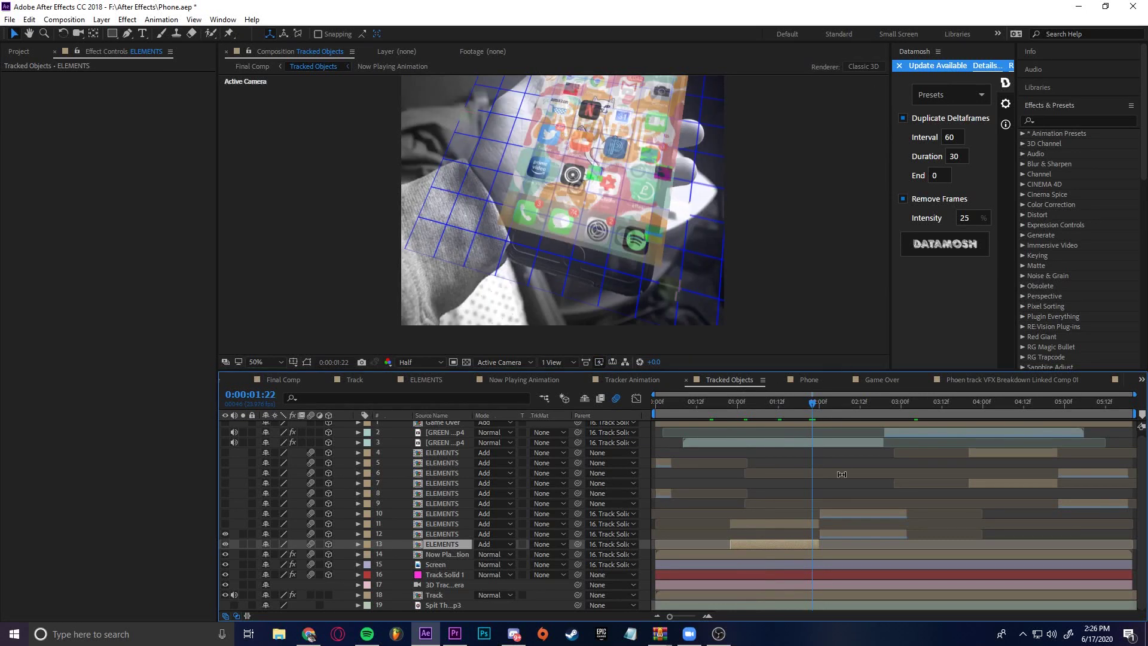
Step: Select ELEMENTS layer 10 and scrub Tracked Objects to 0:00:02:13 to view the whole phone frame
{"action": "left_click", "coordinate": [841, 515]}
{"action": "scroll", "coordinate": [857, 517], "scroll_direction": "up", "scroll_amount": 3}
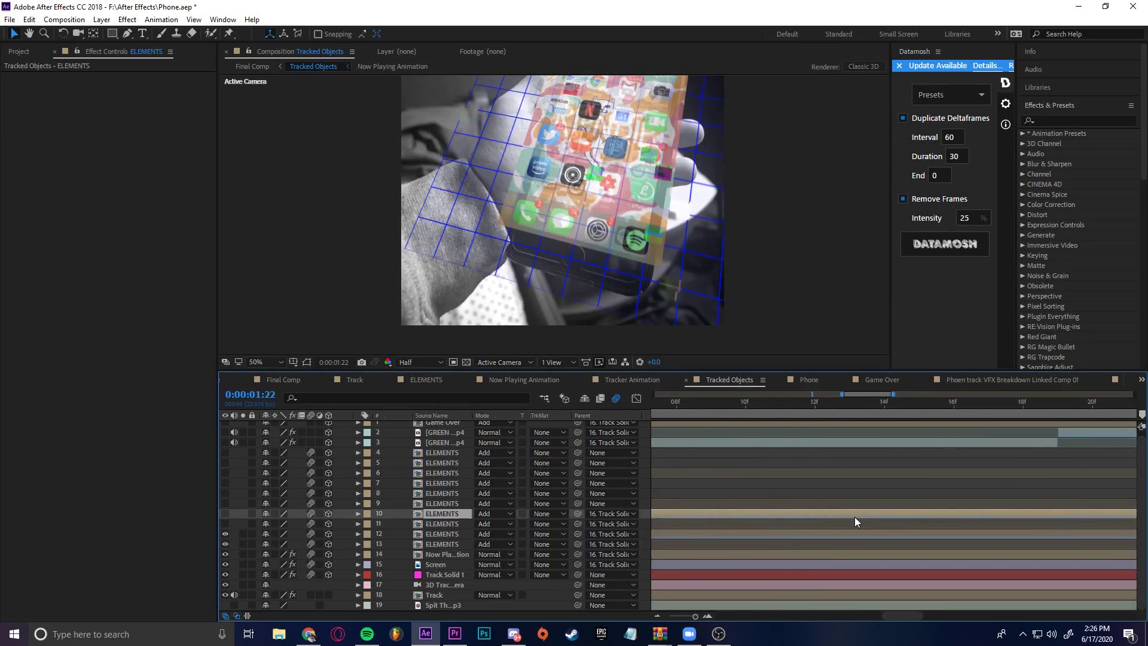
{"action": "scroll", "coordinate": [802, 519], "scroll_direction": "up", "scroll_amount": 5}
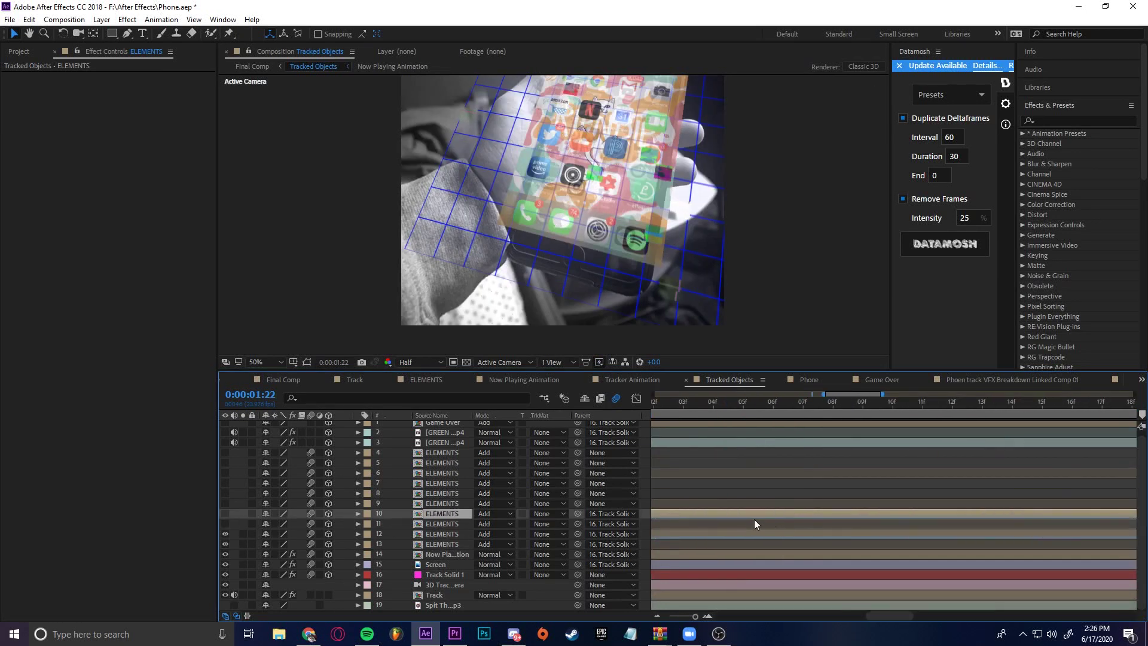
{"action": "scroll", "coordinate": [775, 519], "scroll_direction": "down", "scroll_amount": 8}
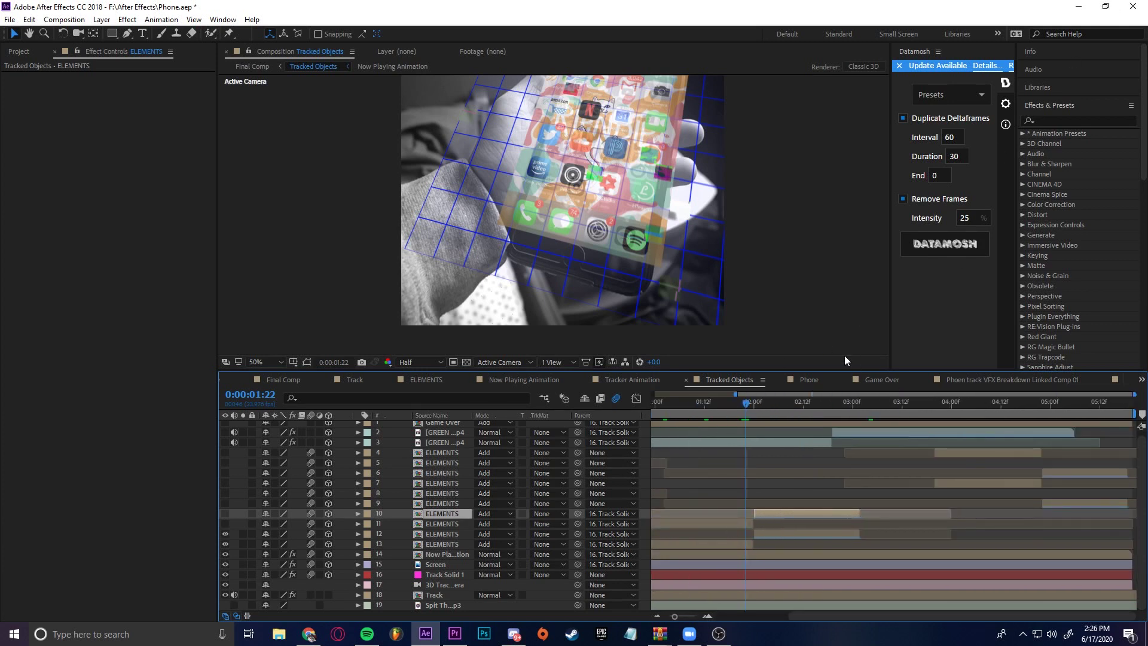
{"action": "left_click_drag", "start_coordinate": [757, 411], "coordinate": [807, 401]}
{"action": "scroll", "coordinate": [702, 341], "scroll_direction": "down", "scroll_amount": 2}
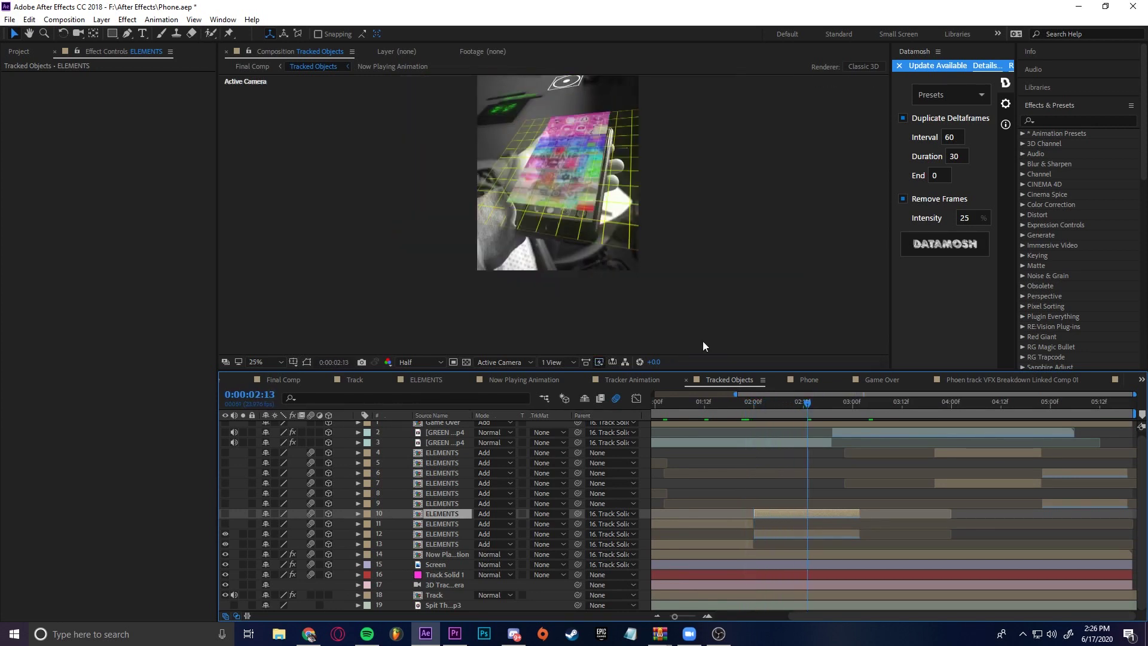
Step: Turn on the visibility of the hidden ELEMENTS layers 4 through 11
{"action": "left_click", "coordinate": [433, 451]}
{"action": "left_click", "coordinate": [225, 452]}
{"action": "left_click", "coordinate": [225, 463]}
{"action": "left_click_drag", "start_coordinate": [226, 470], "coordinate": [226, 523]}
{"action": "scroll", "coordinate": [454, 472], "scroll_direction": "up", "scroll_amount": 1}
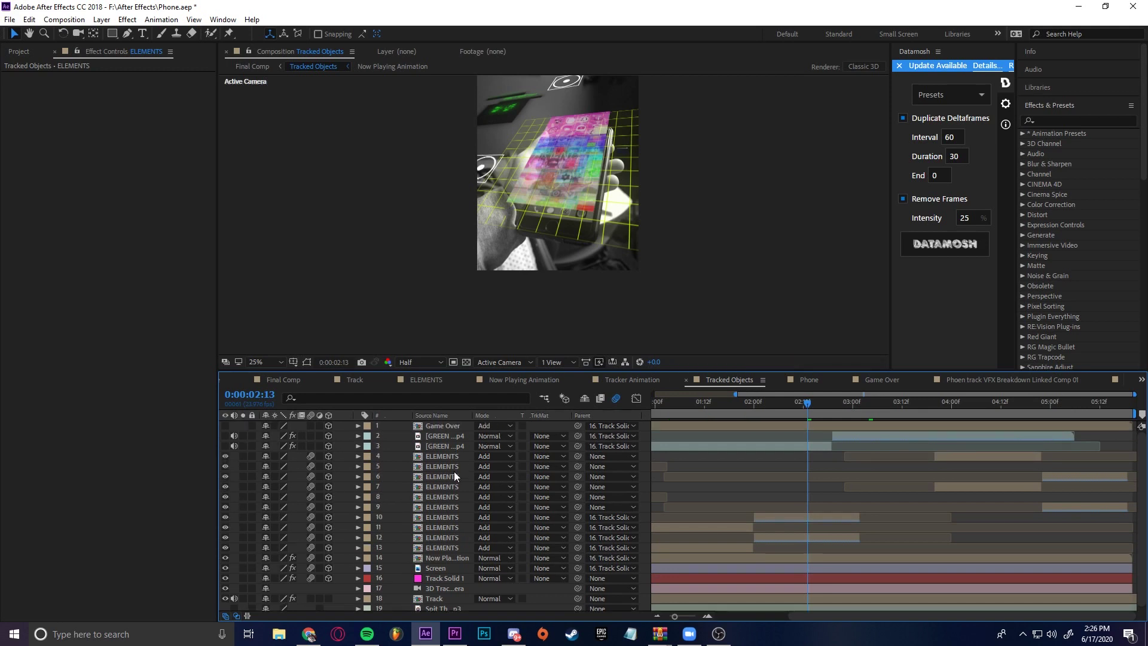
Step: Turn on green-screen footage layer 3, preview it from 0:00:00:17, and select its Camera Lens Blur effect
{"action": "left_click", "coordinate": [432, 446]}
{"action": "left_click", "coordinate": [742, 407]}
{"action": "key", "text": "Home"}
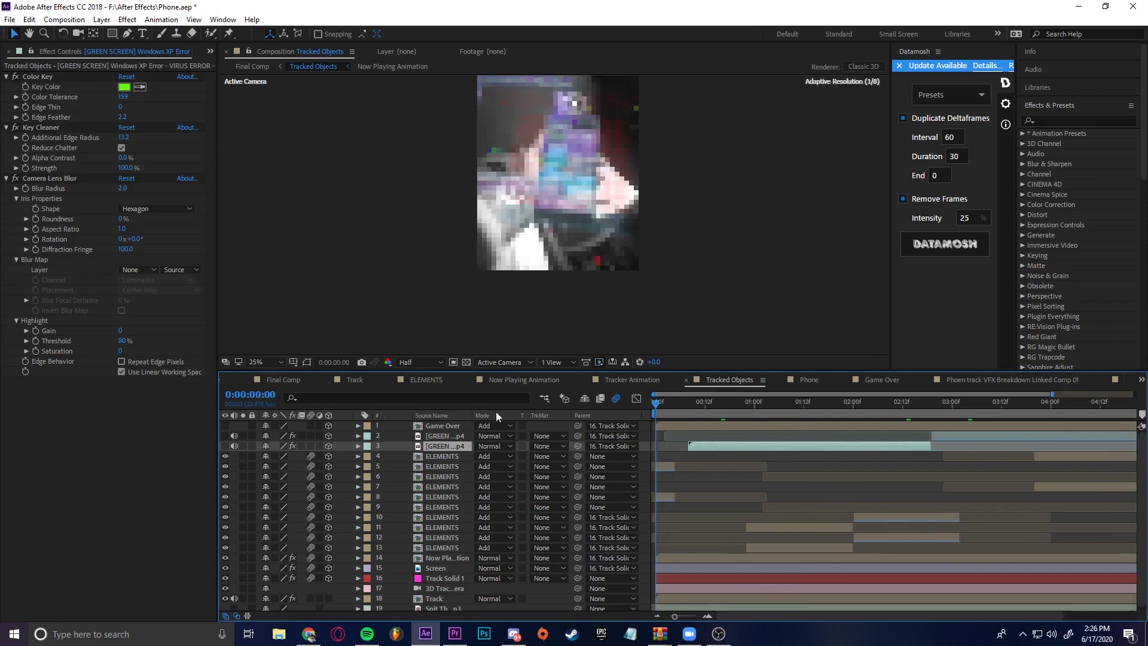
{"action": "left_click", "coordinate": [723, 403]}
{"action": "left_click", "coordinate": [225, 447]}
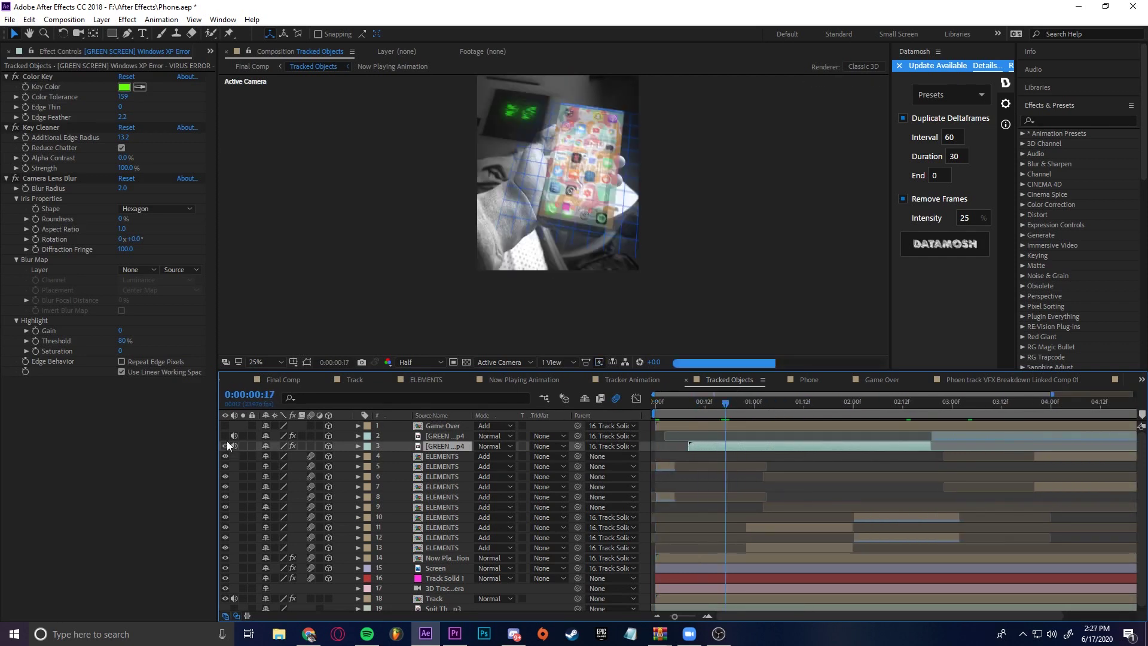
{"action": "scroll", "coordinate": [598, 234], "scroll_direction": "up", "scroll_amount": 2}
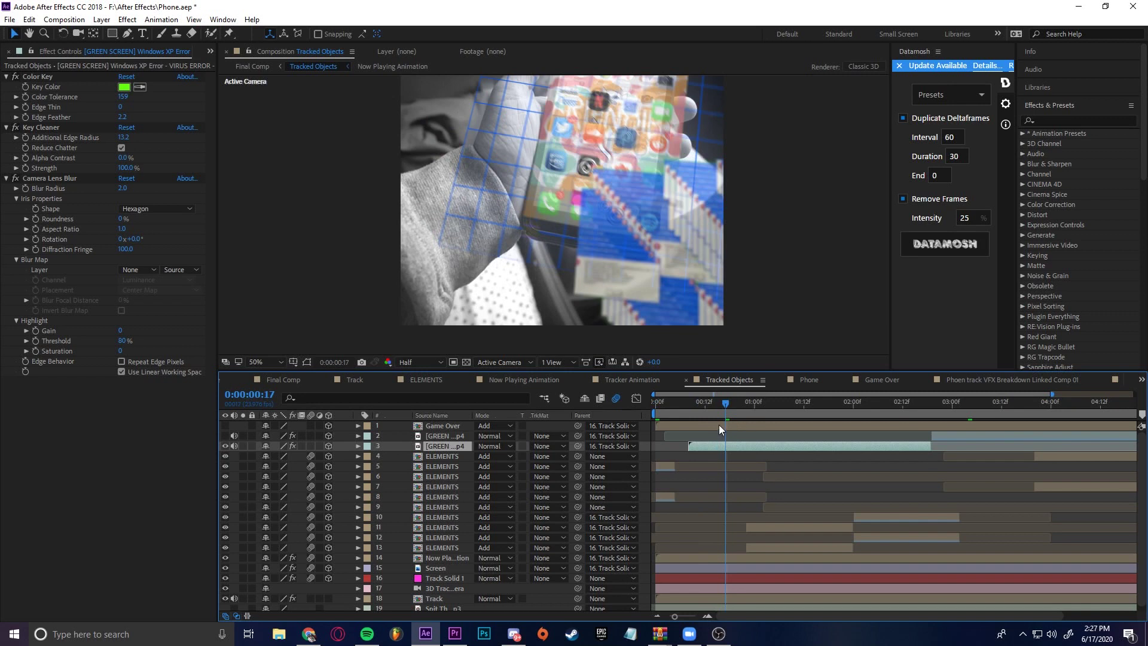
{"action": "key", "text": "space"}
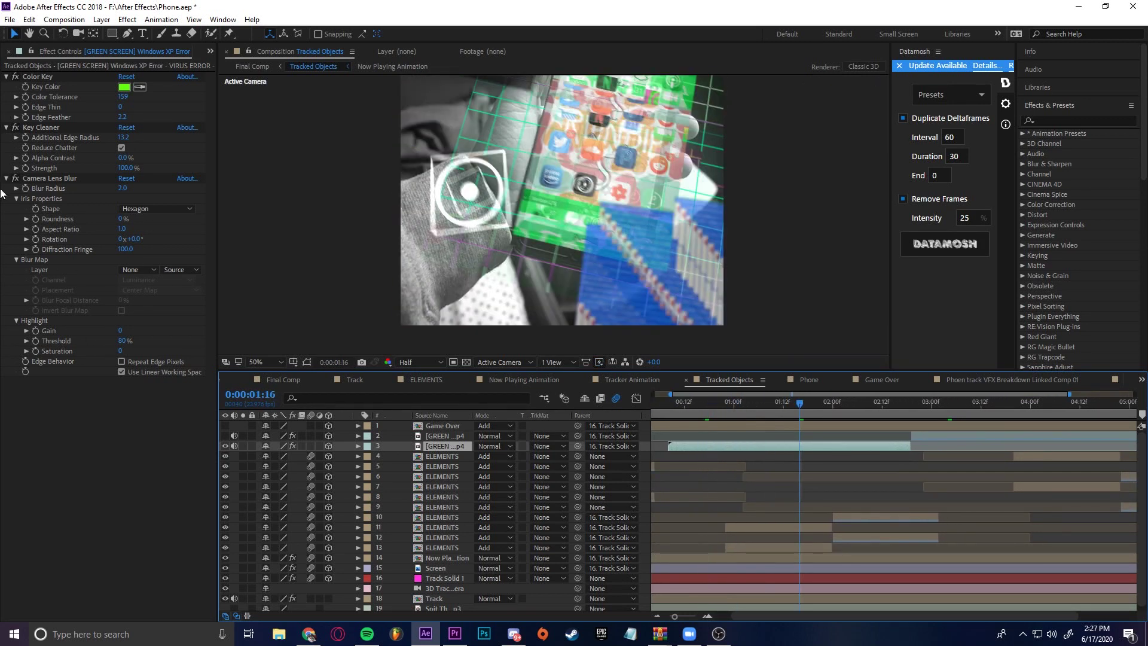
{"action": "left_click", "coordinate": [60, 180]}
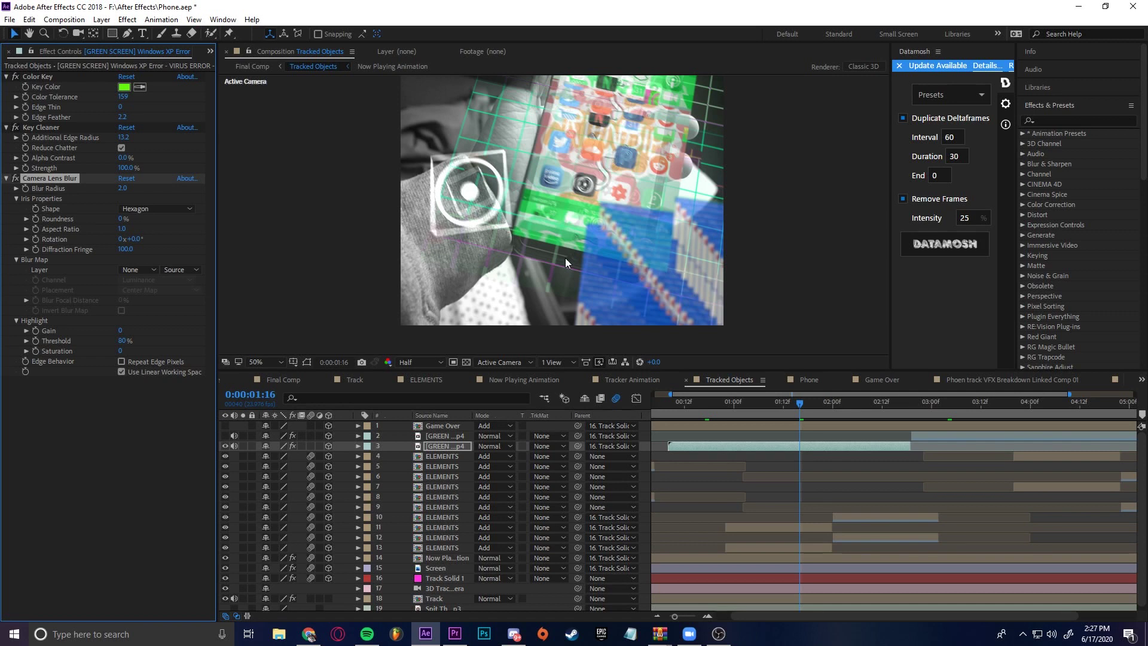
Step: Turn on green-screen footage layer 2, select the Game Over layer, and preview Tracked Objects from the first frame
{"action": "left_click", "coordinate": [225, 436]}
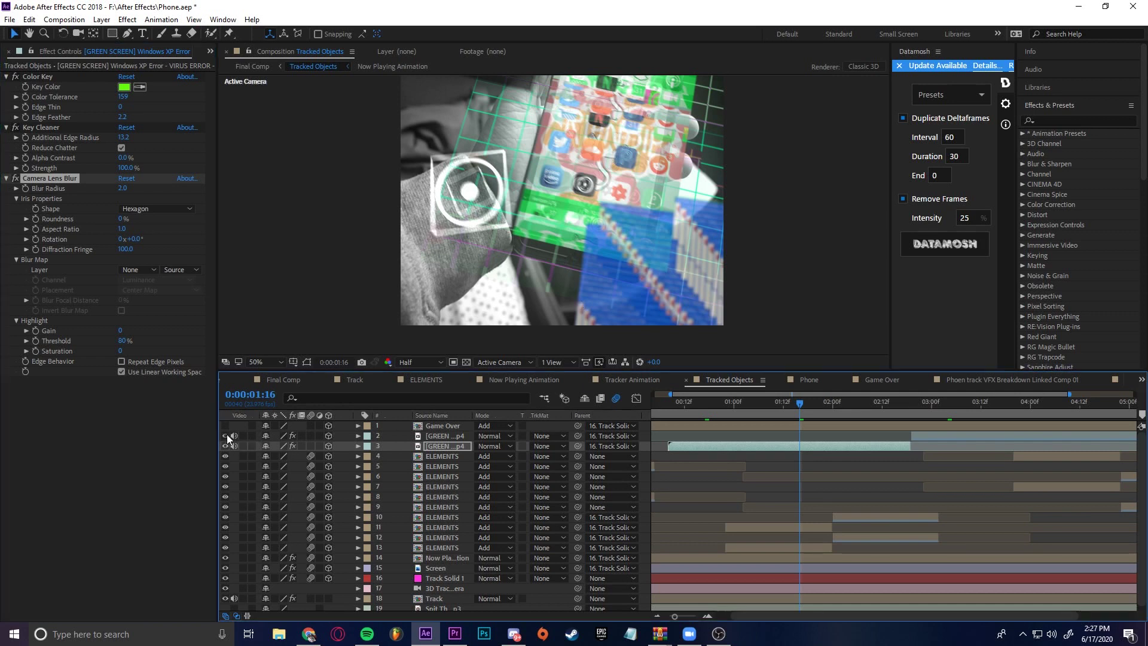
{"action": "left_click", "coordinate": [440, 426]}
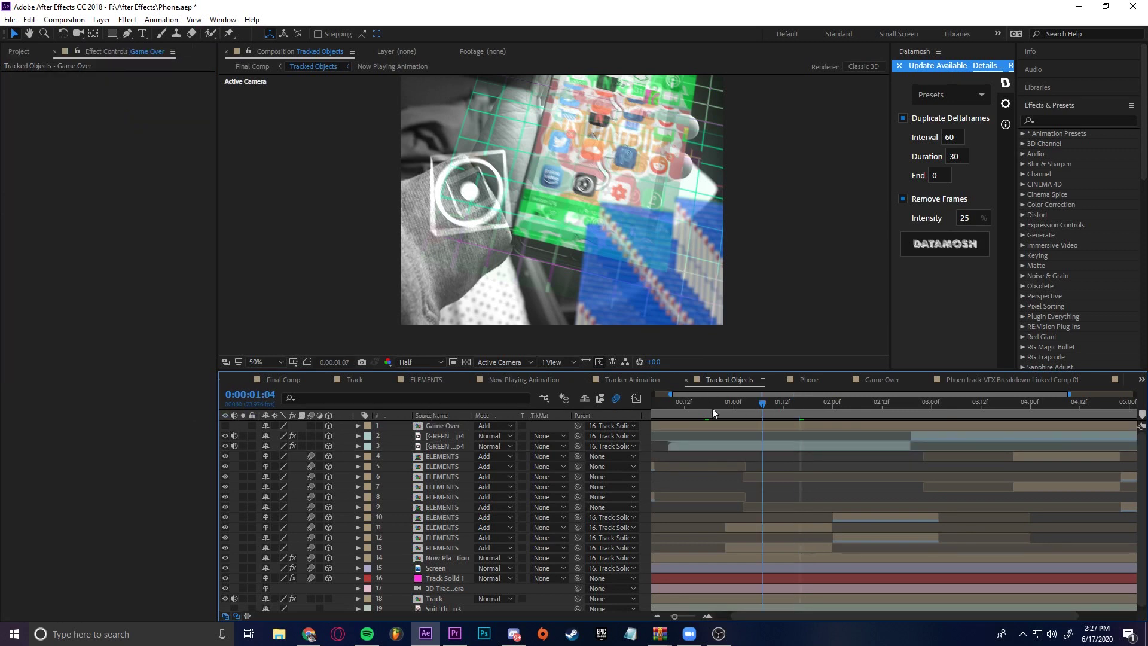
{"action": "key", "text": "Home"}
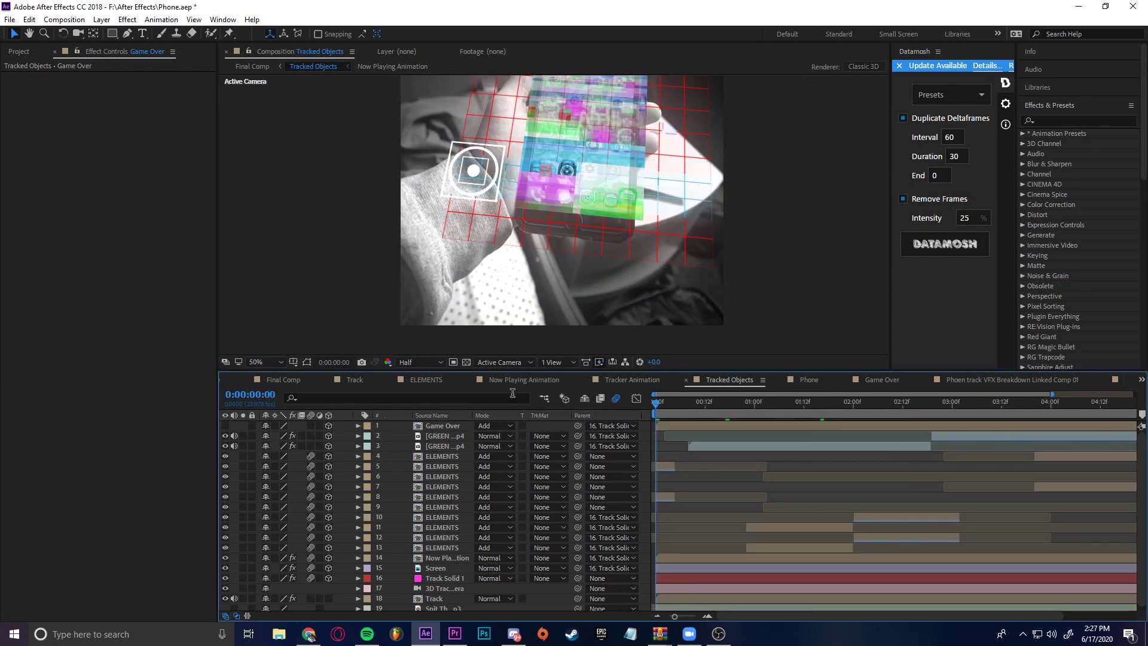
{"action": "key", "text": "space"}
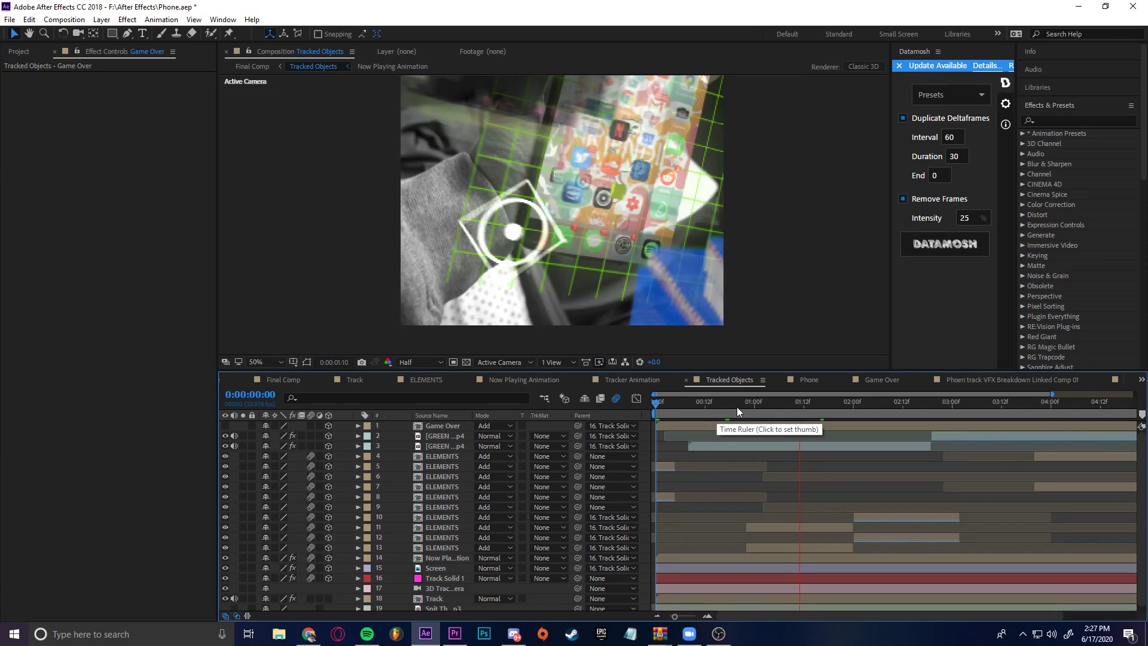
{"action": "key", "text": "space"}
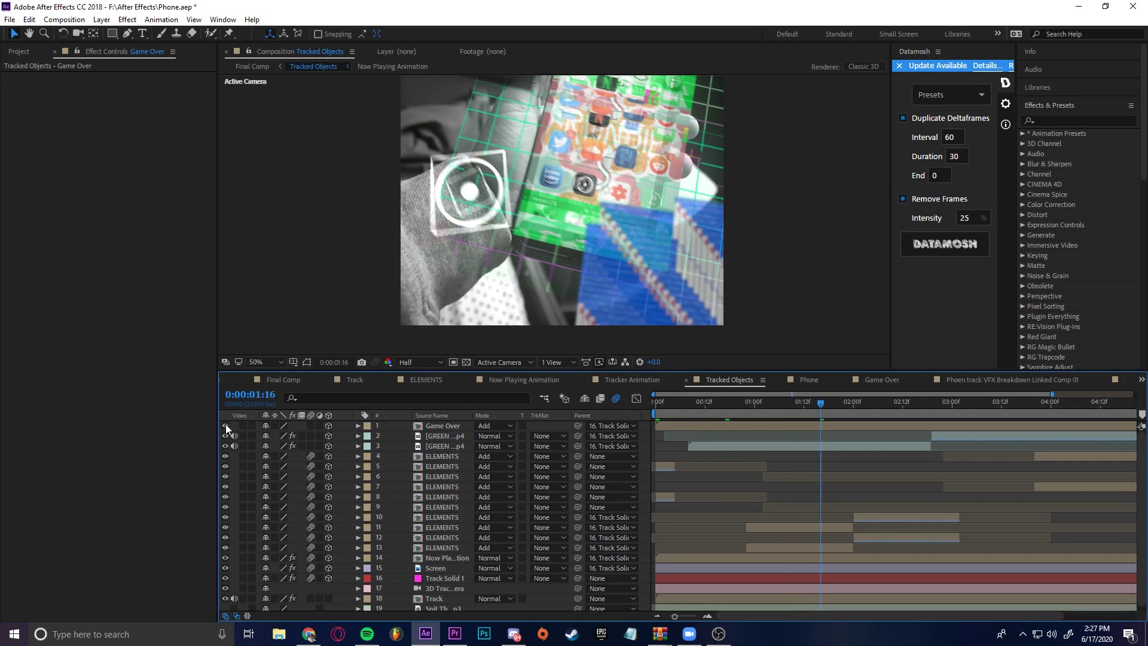
Step: Turn on the Game Over layer, open its composition, and review its staggered text layers at 0:00:02:06
{"action": "left_click", "coordinate": [226, 426]}
{"action": "double_click", "coordinate": [441, 424]}
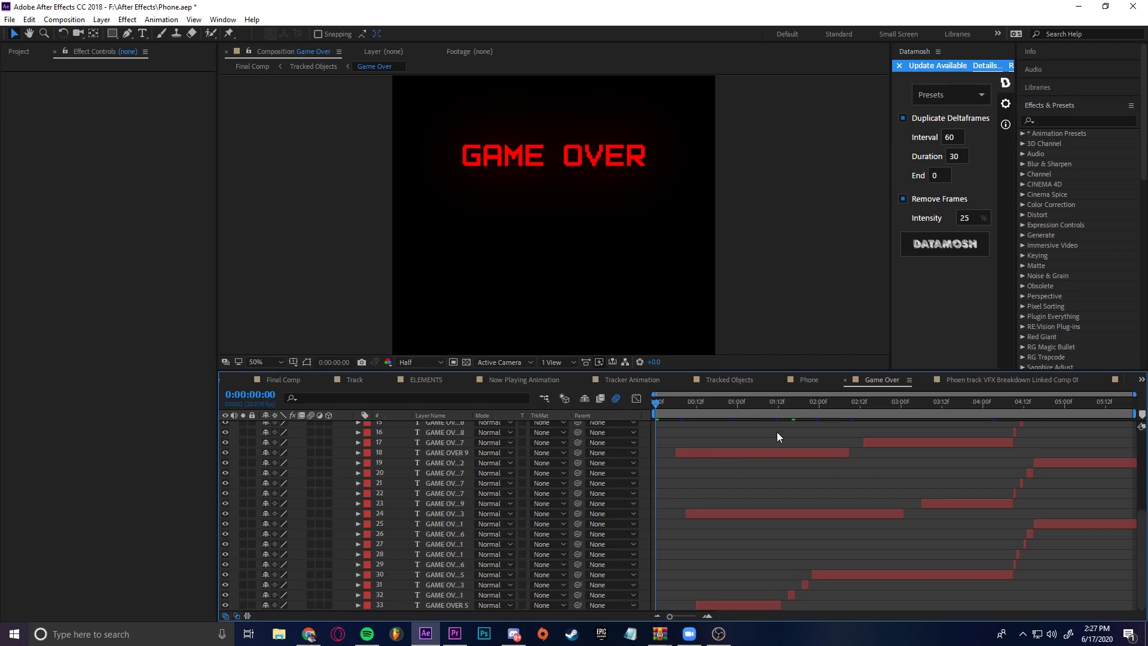
{"action": "left_click_drag", "start_coordinate": [754, 407], "coordinate": [841, 418]}
{"action": "scroll", "coordinate": [851, 507], "scroll_direction": "up", "scroll_amount": 5}
{"action": "scroll", "coordinate": [392, 482], "scroll_direction": "down", "scroll_amount": 5}
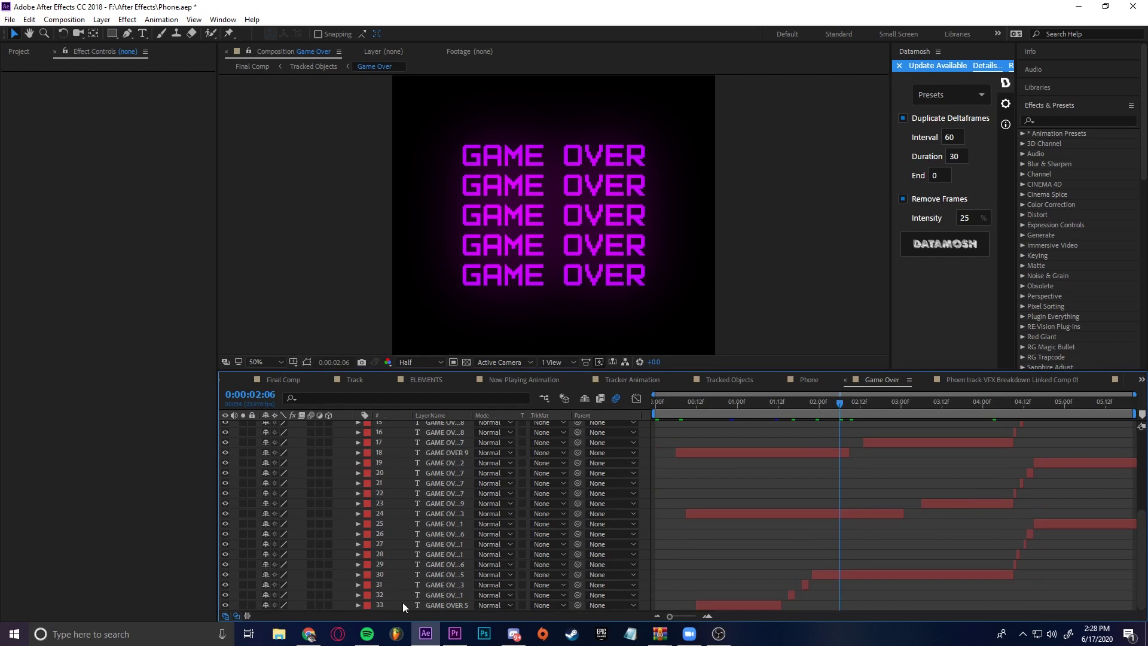
{"action": "scroll", "coordinate": [448, 571], "scroll_direction": "up", "scroll_amount": 7}
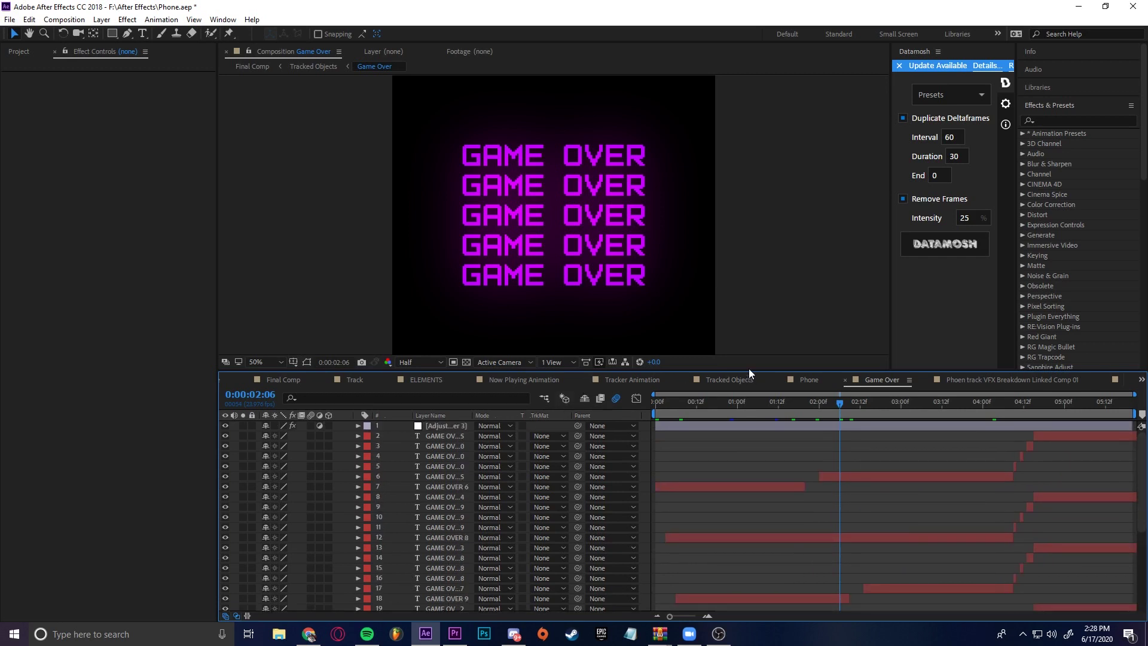
Step: Back in Tracked Objects, parent Game Over to Track Solid 1, keep its Add blending mode, and scrub through the result
{"action": "left_click", "coordinate": [728, 380]}
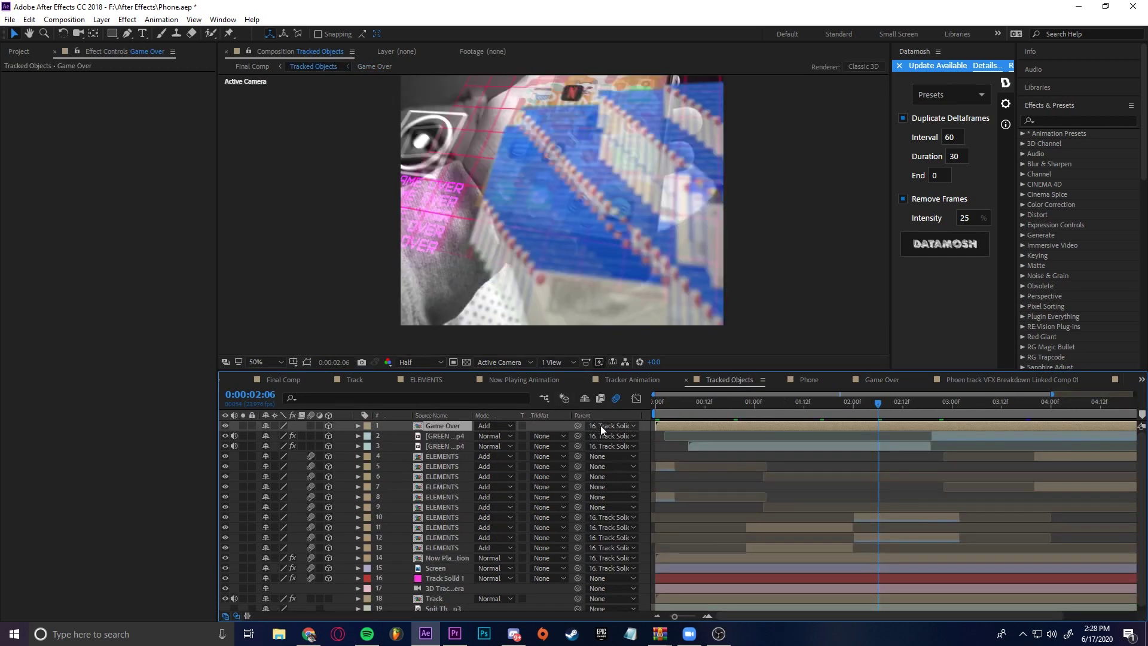
{"action": "left_click_drag", "start_coordinate": [578, 426], "coordinate": [443, 577]}
{"action": "left_click", "coordinate": [511, 426]}
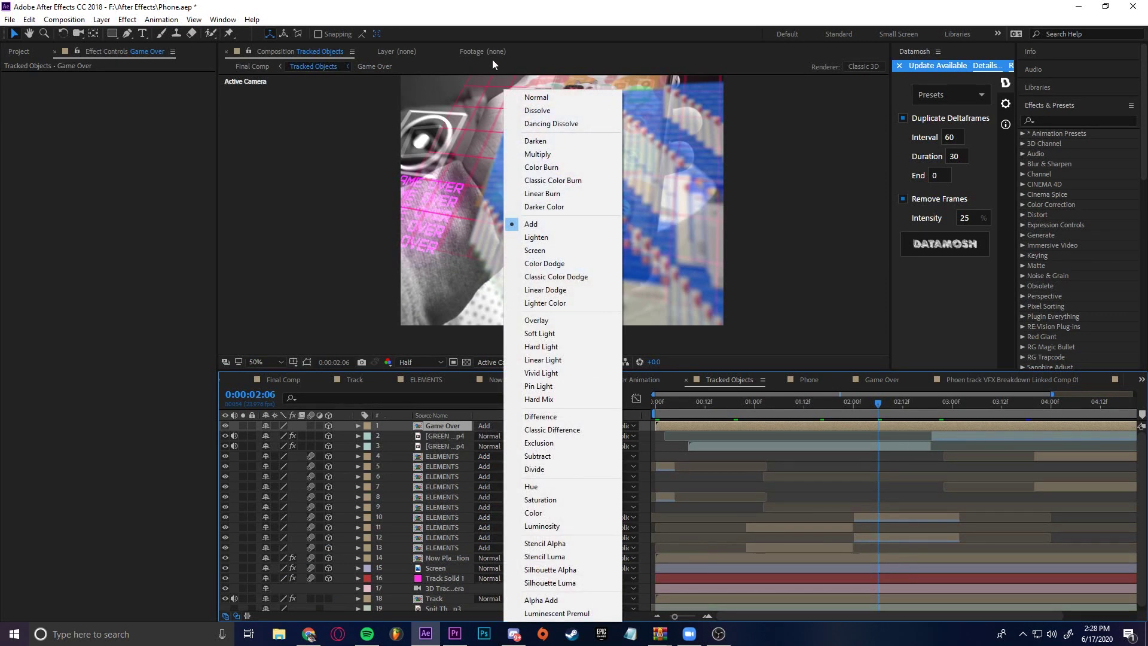
{"action": "left_click", "coordinate": [475, 424]}
{"action": "left_click_drag", "start_coordinate": [782, 409], "coordinate": [677, 420]}
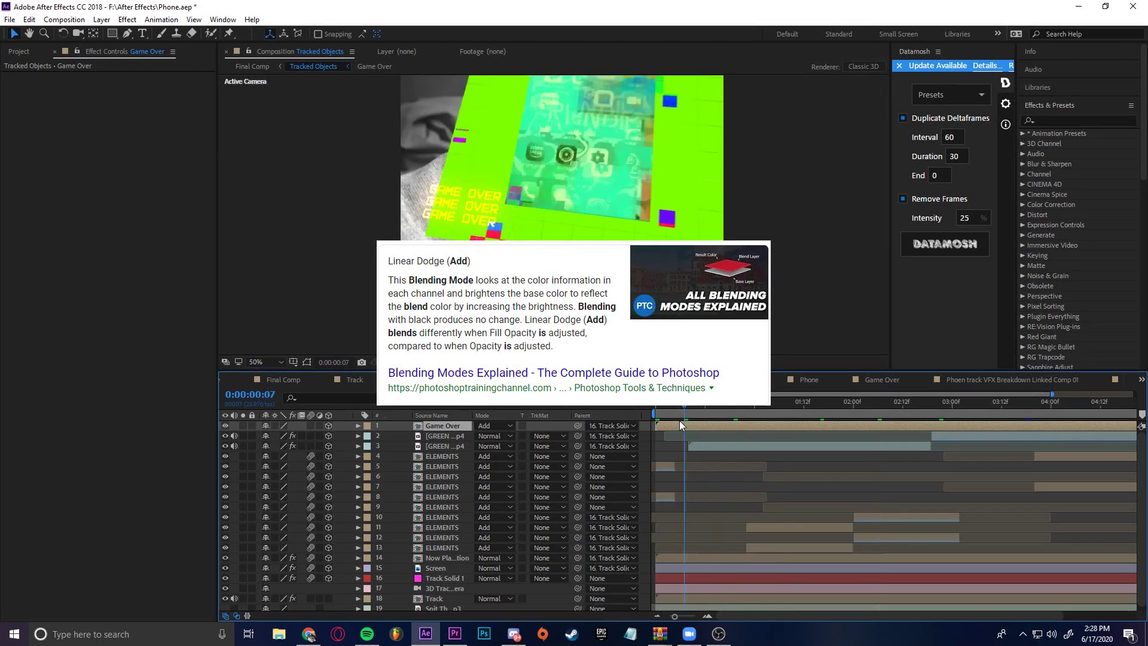
{"action": "left_click_drag", "start_coordinate": [693, 407], "coordinate": [784, 406]}
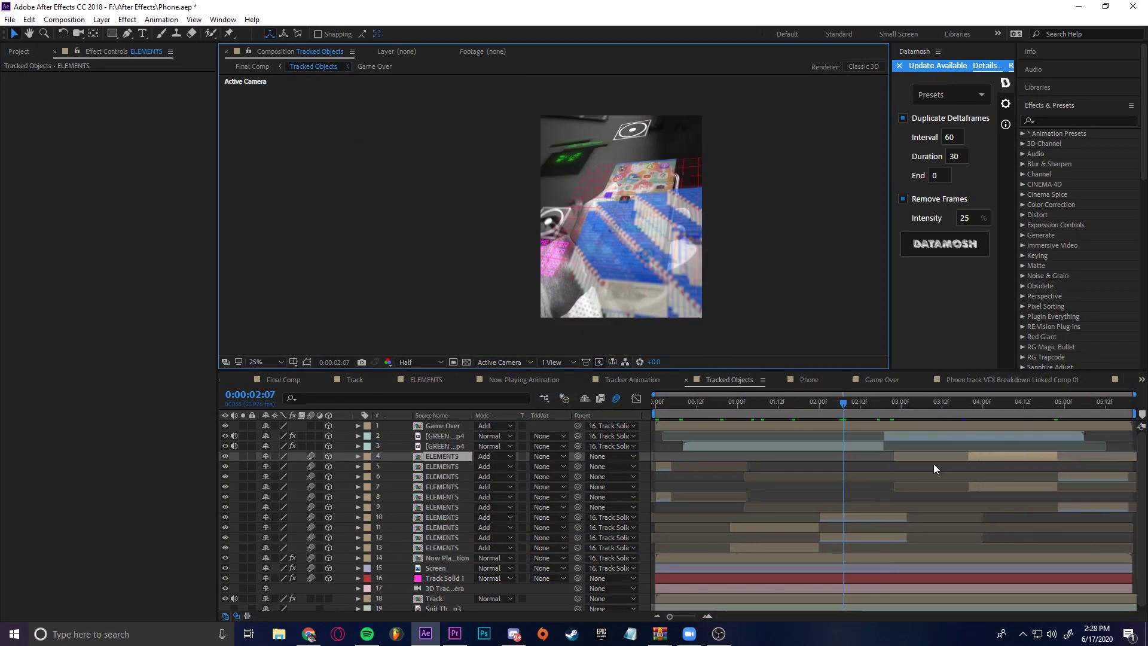
Step: Scrub Tracked Objects to 0:00:05:00 and examine where ELEMENTS layer 4 starts and ends
{"action": "key", "text": "minus"}
{"action": "key", "text": "minus"}
{"action": "left_click", "coordinate": [987, 404]}
{"action": "left_click_drag", "start_coordinate": [987, 405], "coordinate": [1064, 440]}
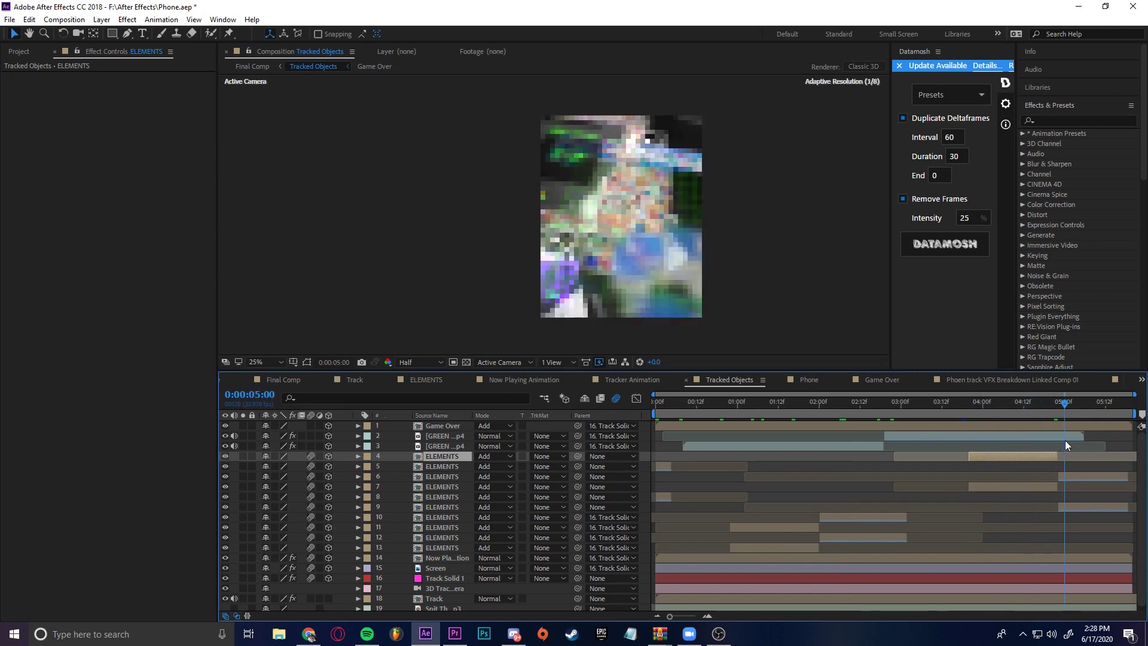
{"action": "left_click", "coordinate": [993, 448]}
{"action": "left_click", "coordinate": [969, 457]}
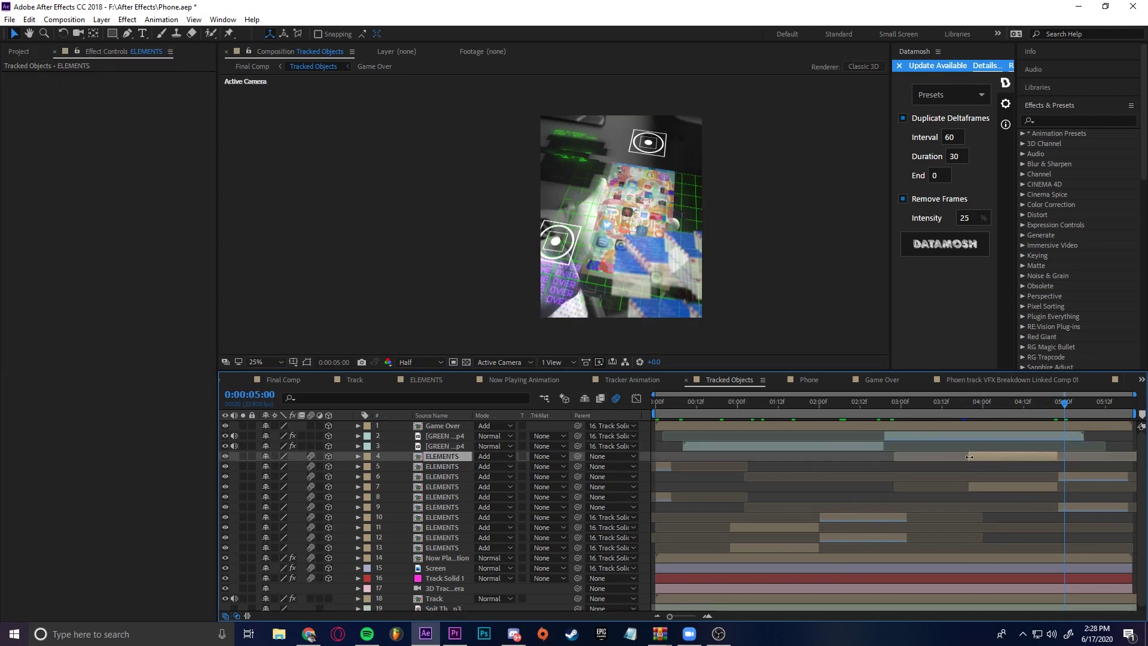
Step: Open the ELEMENTS composition from layer 4, scrub it to 0:00:01:05, and return to Tracked Objects
{"action": "double_click", "coordinate": [450, 458]}
{"action": "left_click_drag", "start_coordinate": [722, 408], "coordinate": [753, 411]}
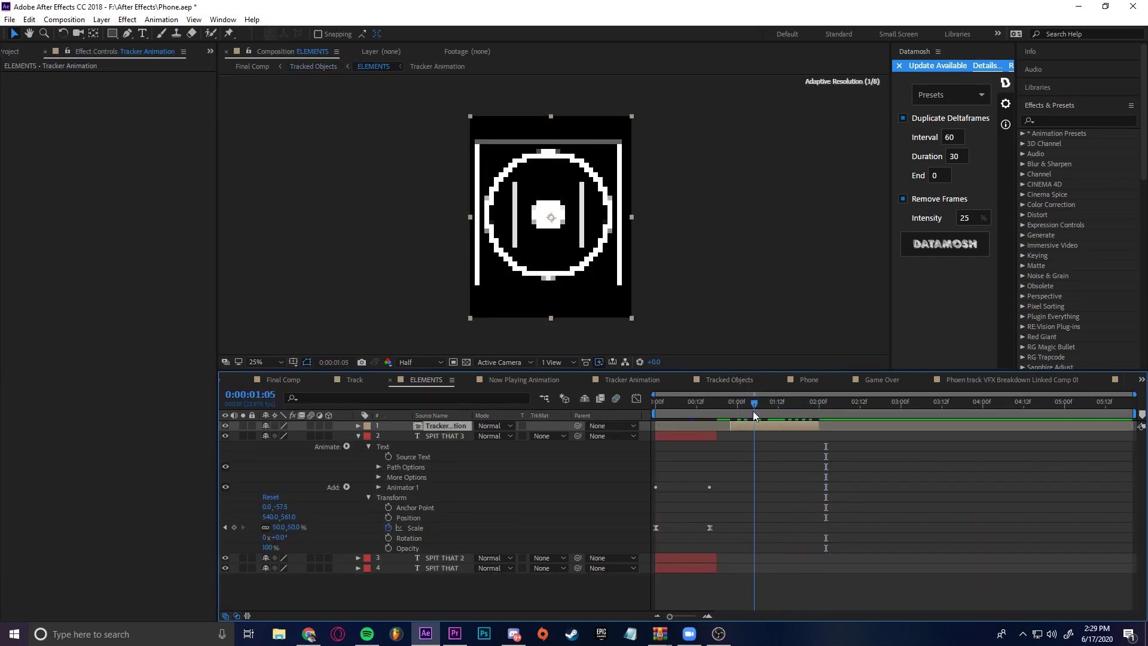
{"action": "left_click", "coordinate": [518, 380]}
{"action": "left_click", "coordinate": [362, 380]}
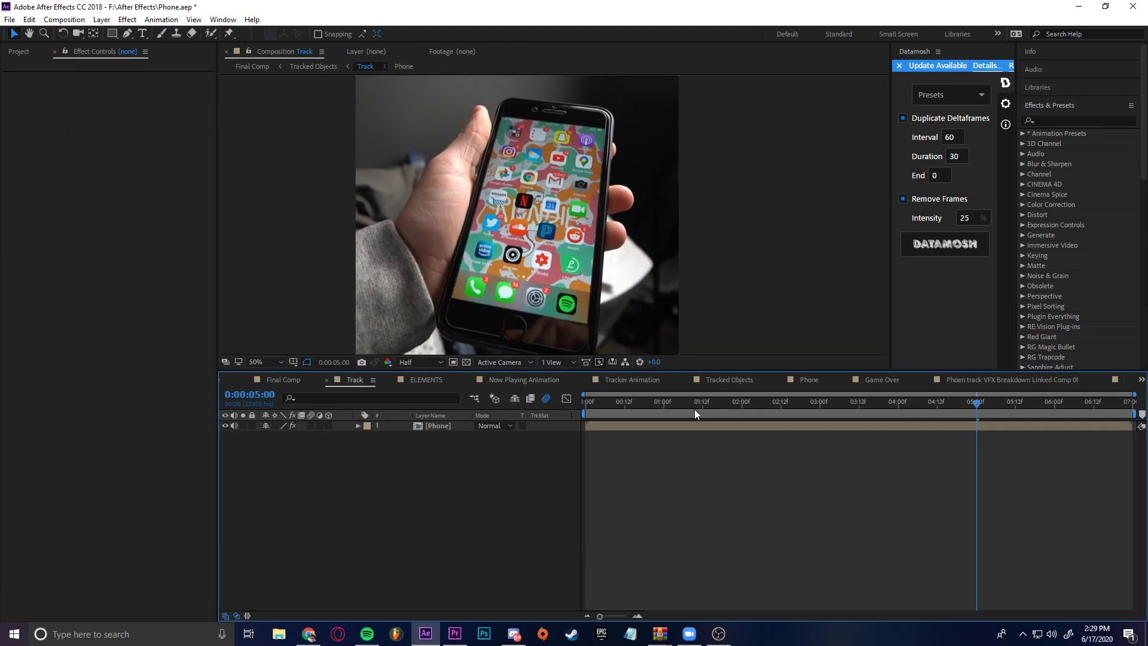
{"action": "left_click", "coordinate": [529, 379]}
{"action": "left_click", "coordinate": [632, 380]}
{"action": "left_click", "coordinate": [731, 380]}
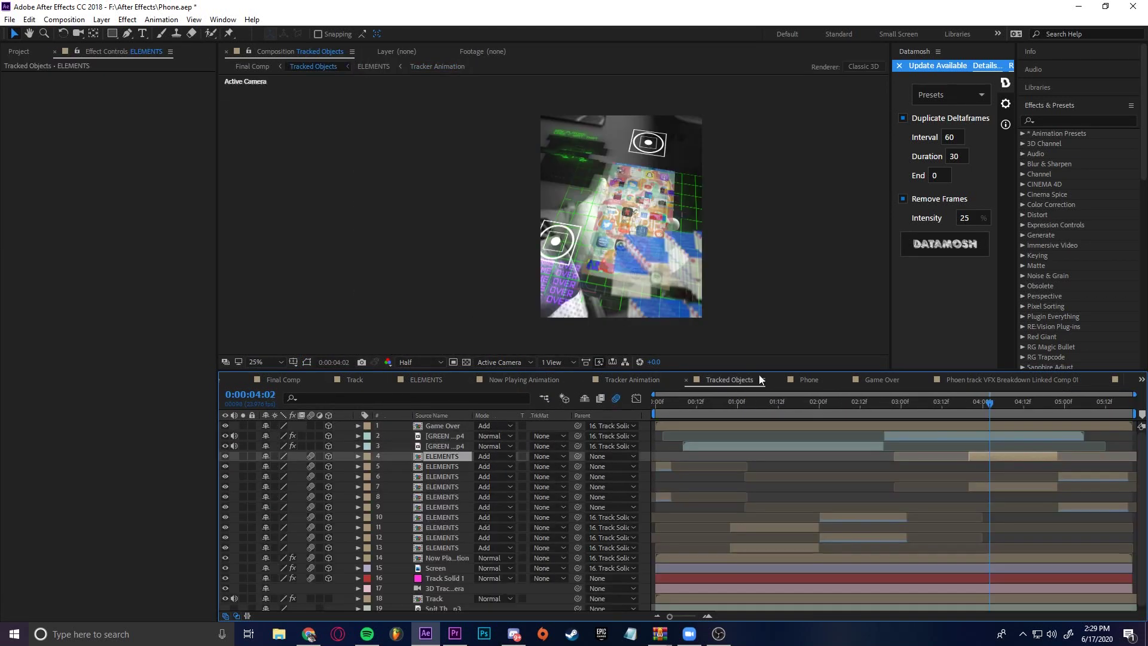
Step: Point out the Time-Reverse Layer command for ELEMENTS layer 4 without applying it
{"action": "right_click", "coordinate": [992, 455]}
{"action": "left_click", "coordinate": [982, 456]}
{"action": "right_click", "coordinate": [982, 456]}
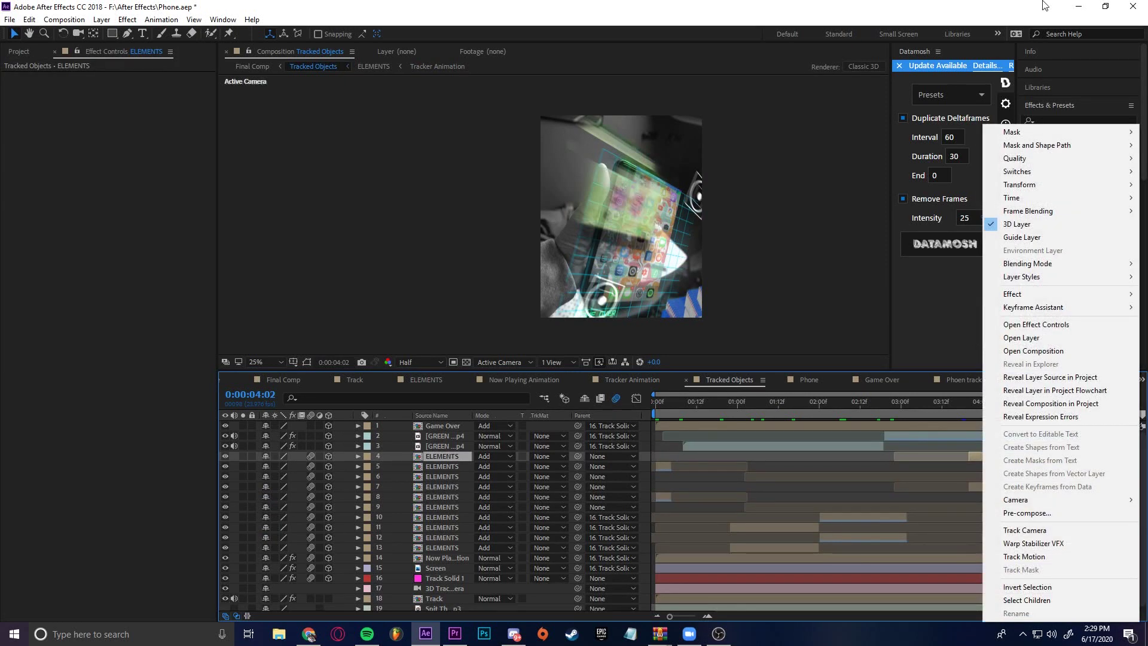
{"action": "mouse_move", "coordinate": [1025, 197]}
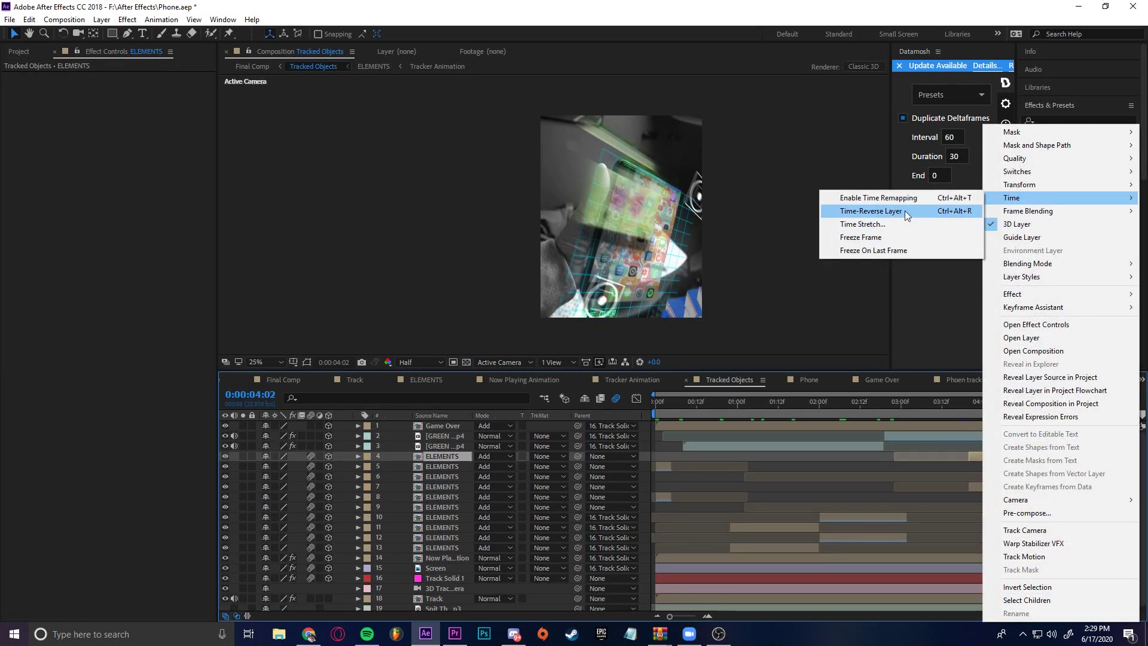
{"action": "left_click", "coordinate": [902, 357]}
Step: Scrub Tracked Objects to 0:00:05:12, and switch to the Final Comp composition
{"action": "left_click_drag", "start_coordinate": [991, 403], "coordinate": [1106, 434]}
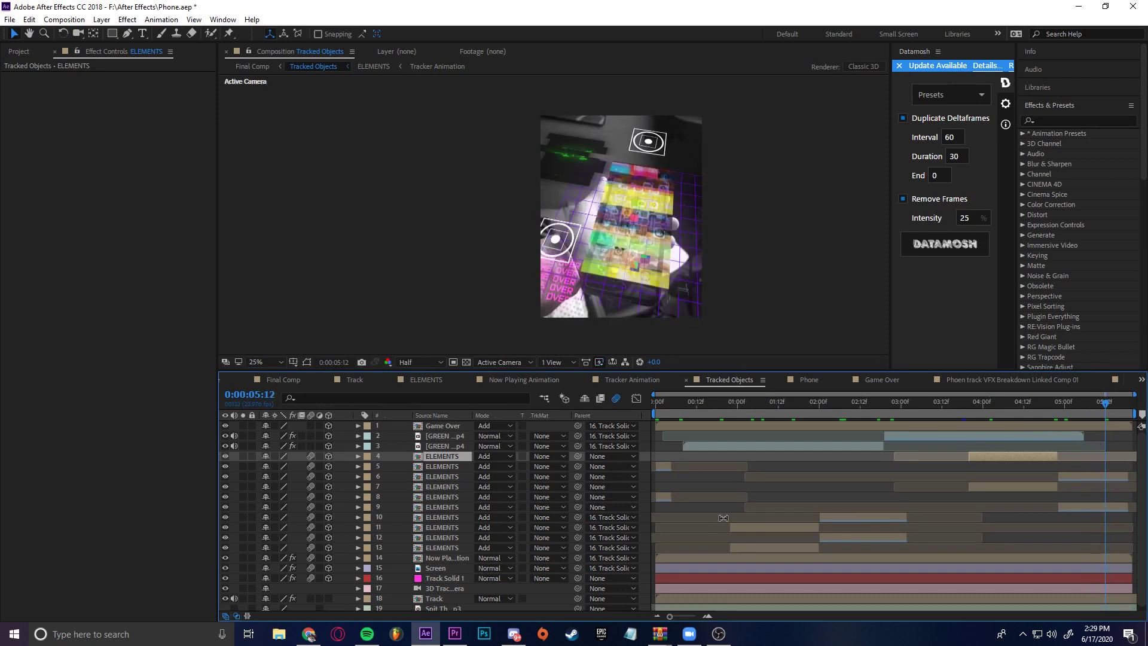
{"action": "left_click", "coordinate": [270, 382]}
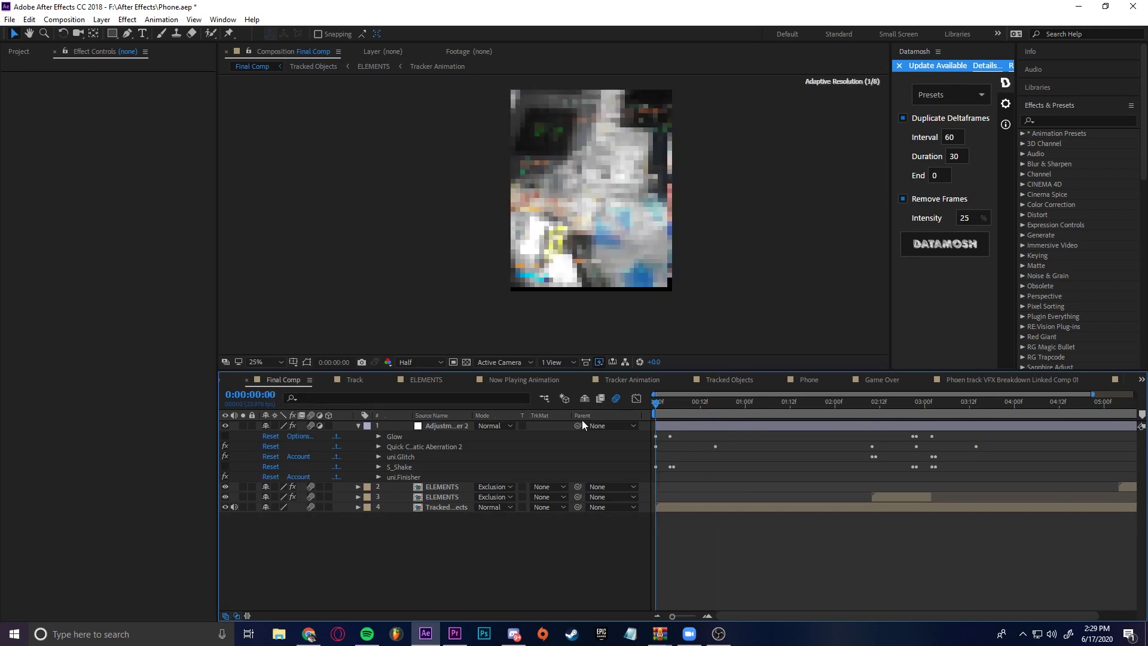
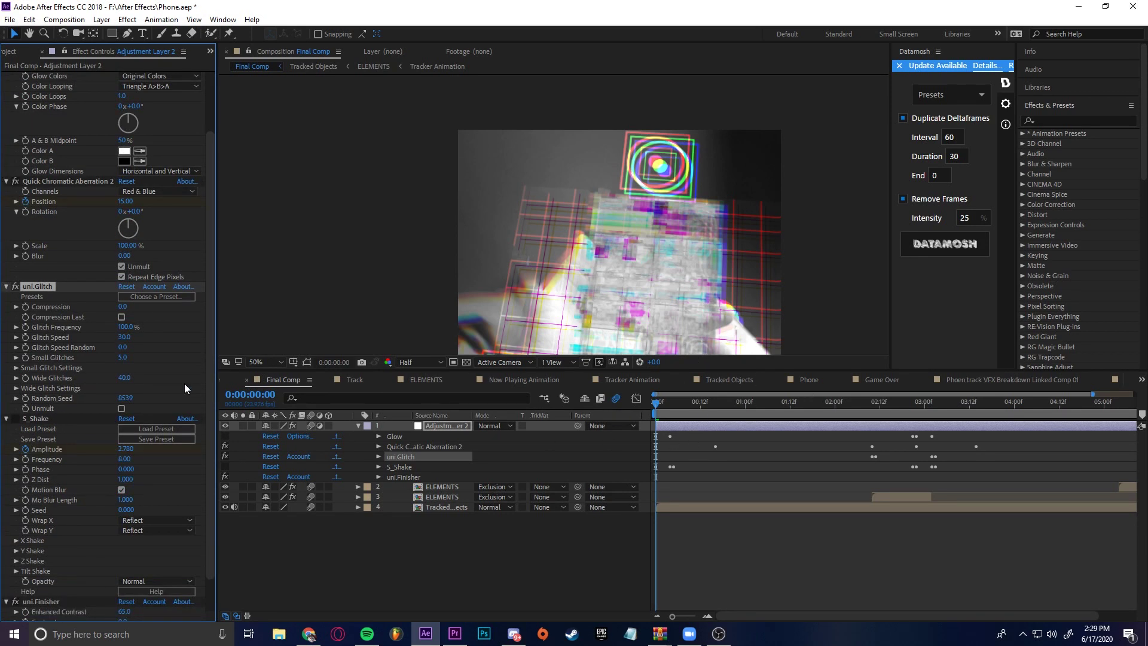
Step: Scrub Final Comp to 0:00:00:18 and examine the S_Shake settings on the adjustment layer
{"action": "left_click_drag", "start_coordinate": [654, 406], "coordinate": [722, 398]}
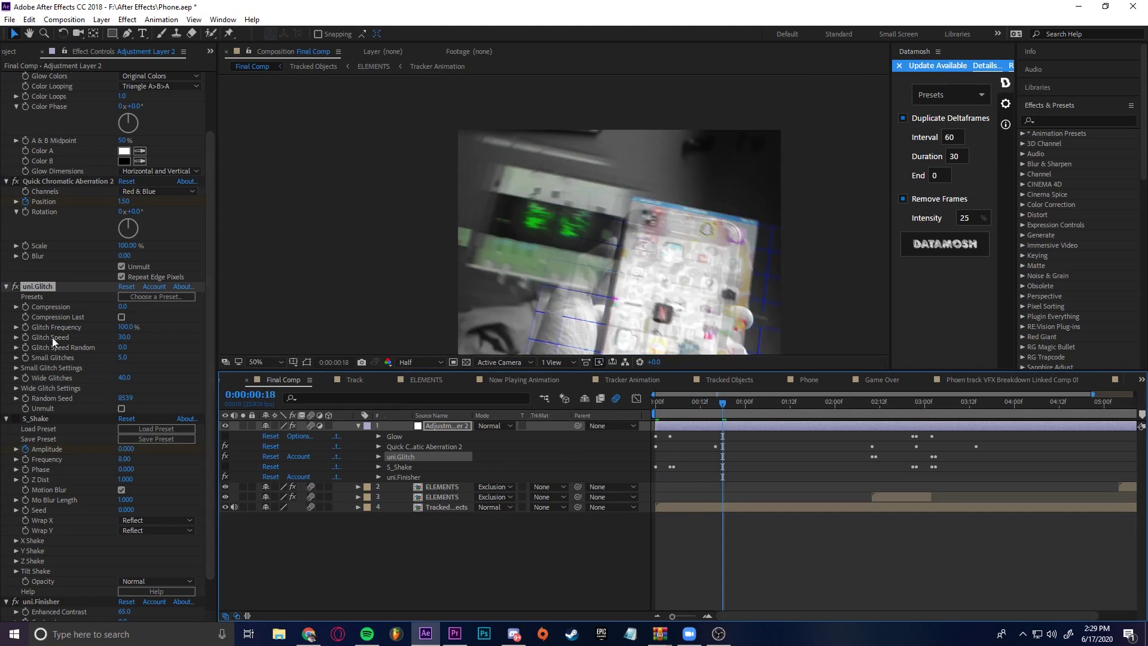
{"action": "left_click", "coordinate": [51, 416]}
{"action": "scroll", "coordinate": [45, 405], "scroll_direction": "down", "scroll_amount": 3}
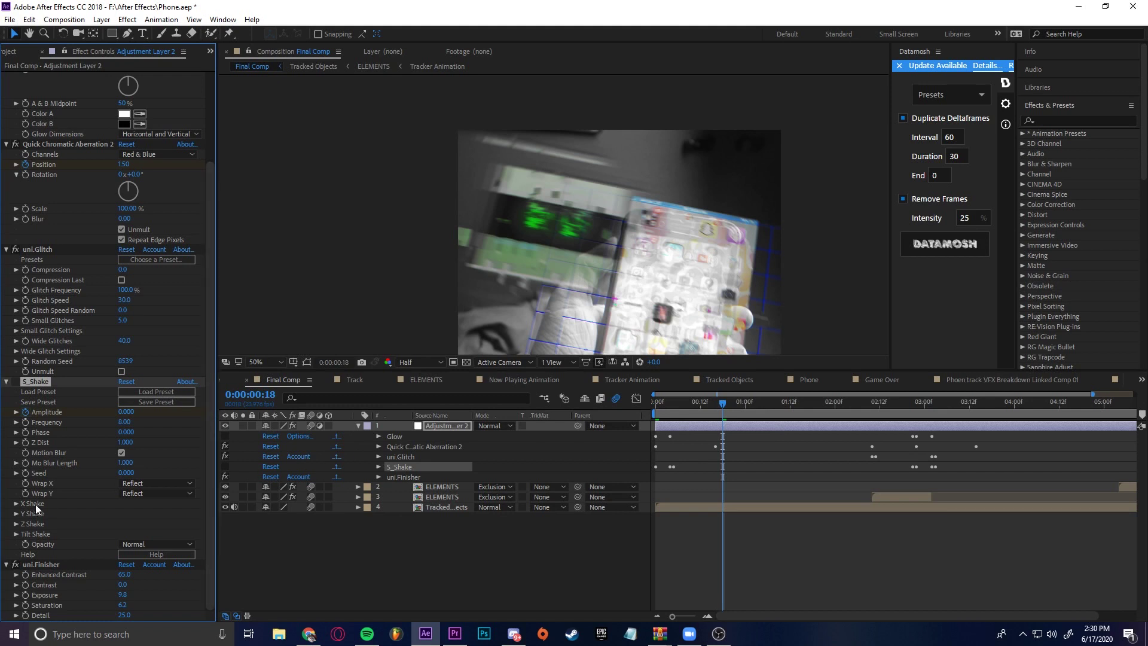
Step: Select the adjustment layer's uni.Finisher effect and toggle it off and on to compare the image
{"action": "left_click", "coordinate": [454, 478]}
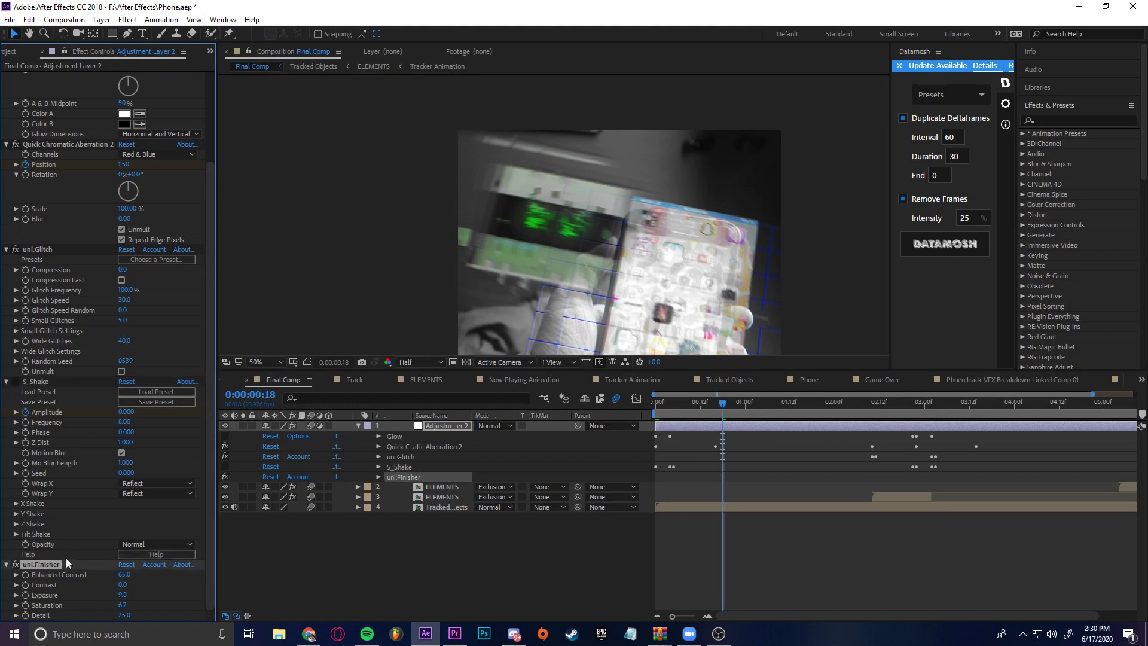
{"action": "left_click", "coordinate": [15, 565]}
{"action": "left_click", "coordinate": [15, 565]}
{"action": "left_click", "coordinate": [15, 566]}
{"action": "left_click", "coordinate": [15, 565]}
Step: Return Final Comp to 0:00:00:00, select Quick Chromatic Aberration 2 and examine its color separation close up and across the whole frame
{"action": "left_click", "coordinate": [656, 401]}
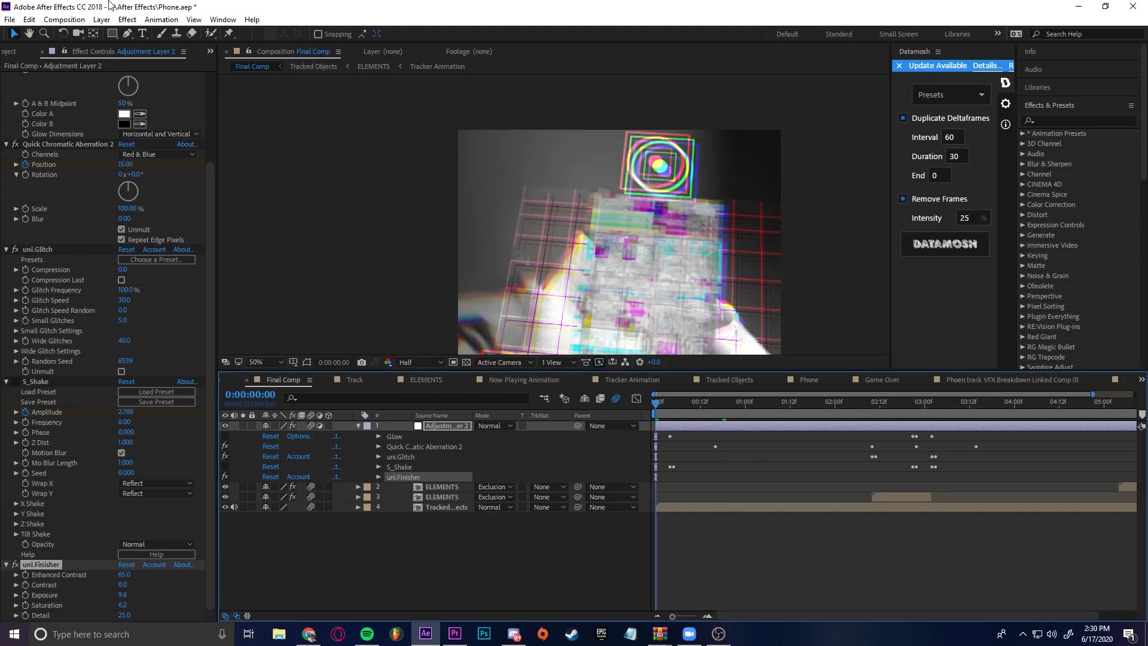
{"action": "left_click_drag", "start_coordinate": [504, 205], "coordinate": [397, 120]}
{"action": "key", "text": "comma"}
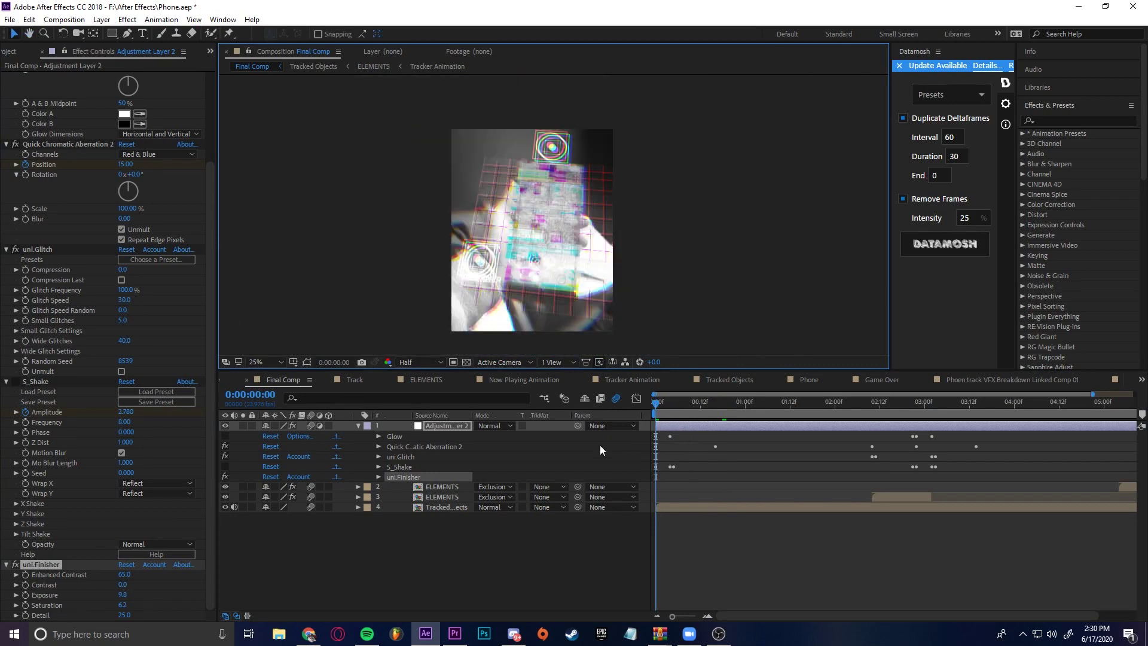
{"action": "key", "text": "slash"}
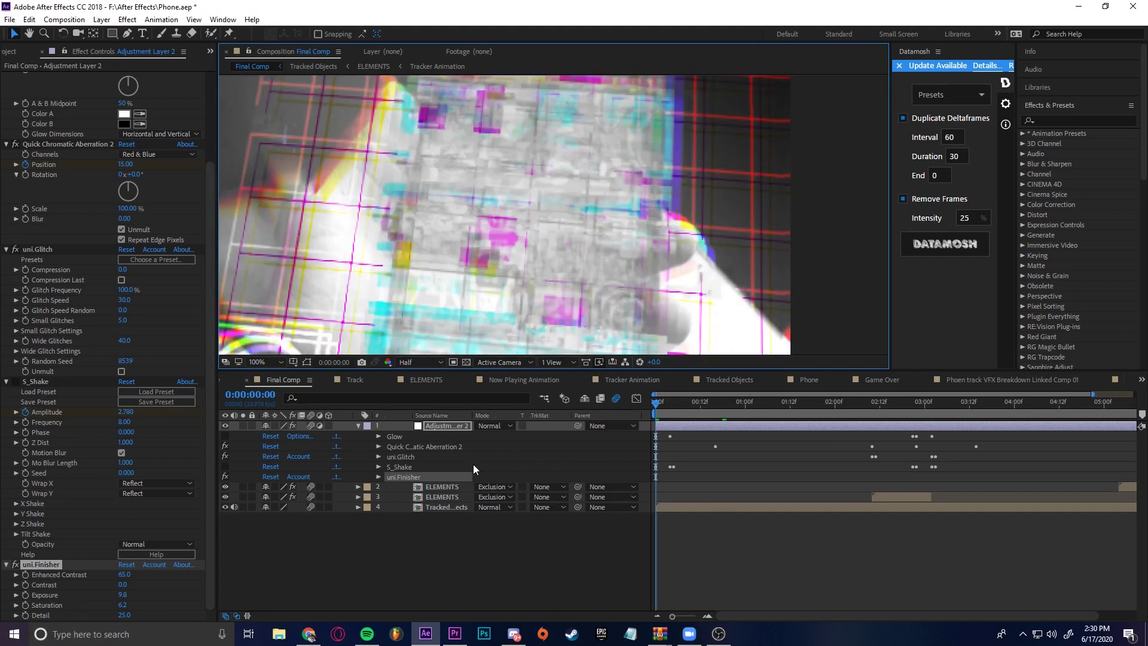
{"action": "left_click", "coordinate": [407, 446]}
{"action": "scroll", "coordinate": [571, 240], "scroll_direction": "up", "scroll_amount": 5}
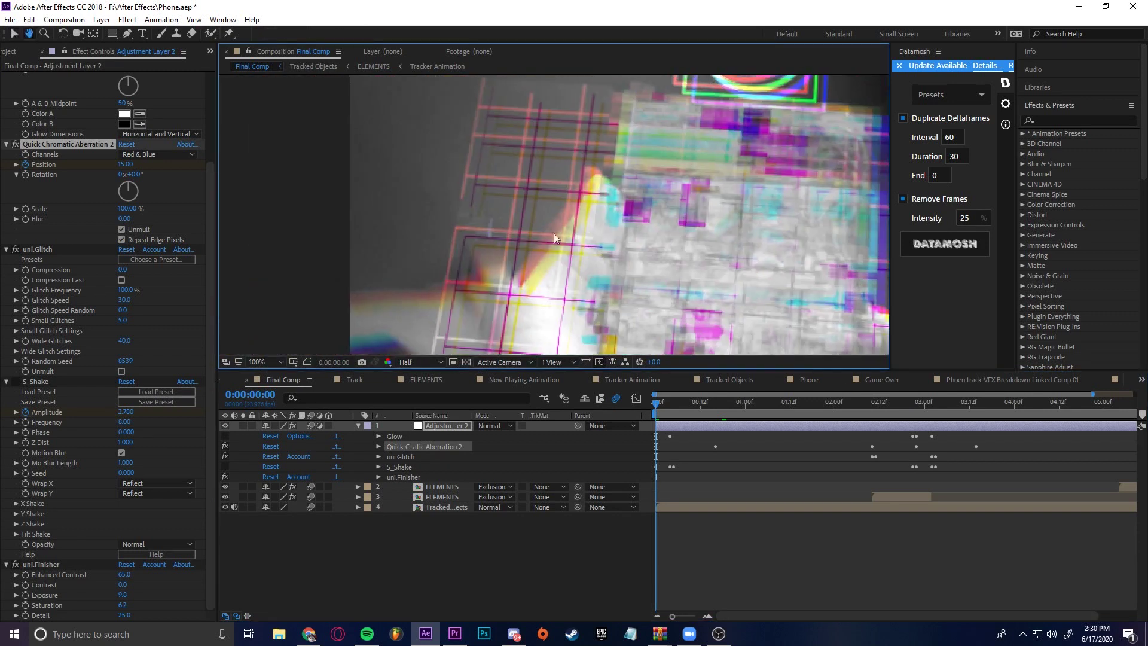
{"action": "scroll", "coordinate": [464, 233], "scroll_direction": "down", "scroll_amount": 4}
{"action": "scroll", "coordinate": [616, 170], "scroll_direction": "up", "scroll_amount": 3}
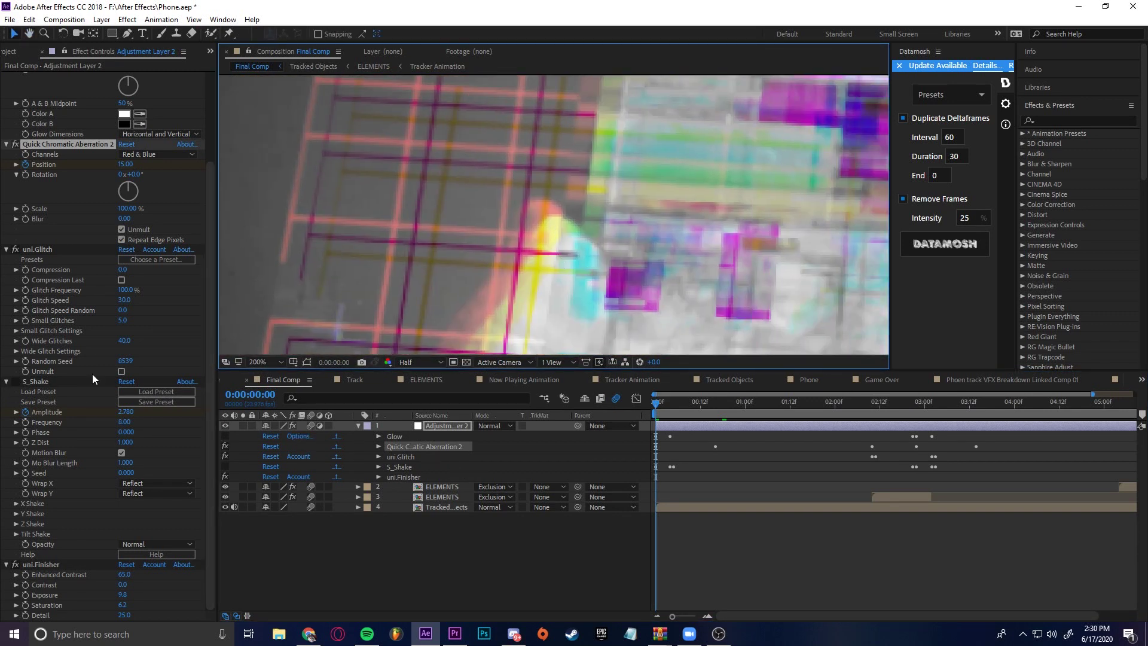
{"action": "scroll", "coordinate": [407, 223], "scroll_direction": "down", "scroll_amount": 1}
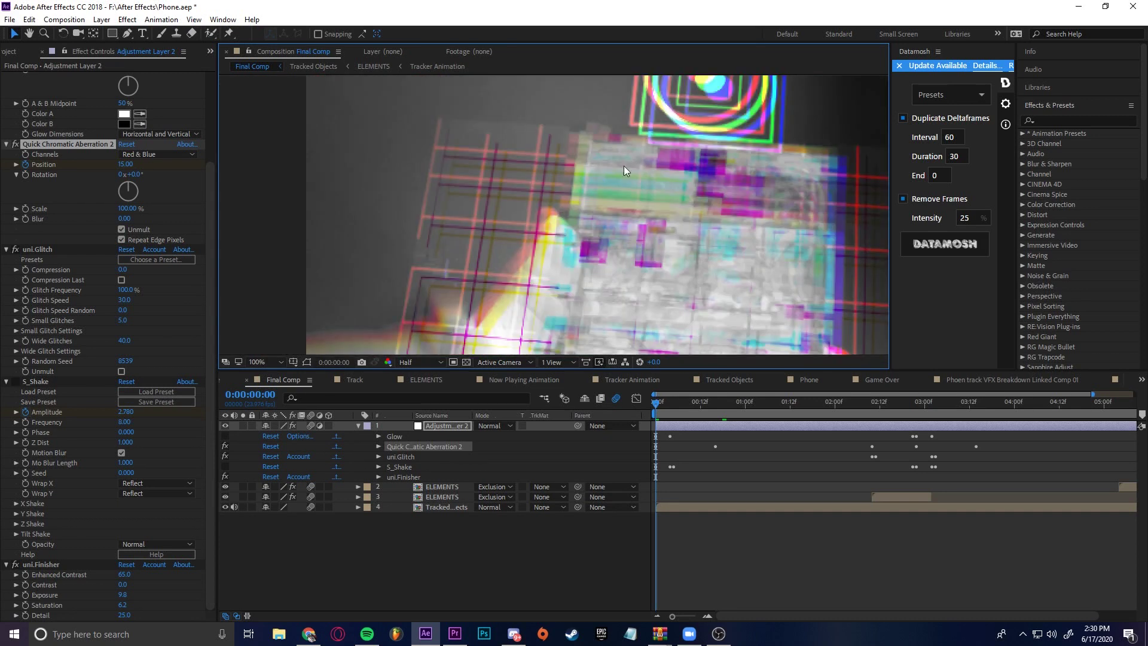
{"action": "scroll", "coordinate": [422, 288], "scroll_direction": "down", "scroll_amount": 4}
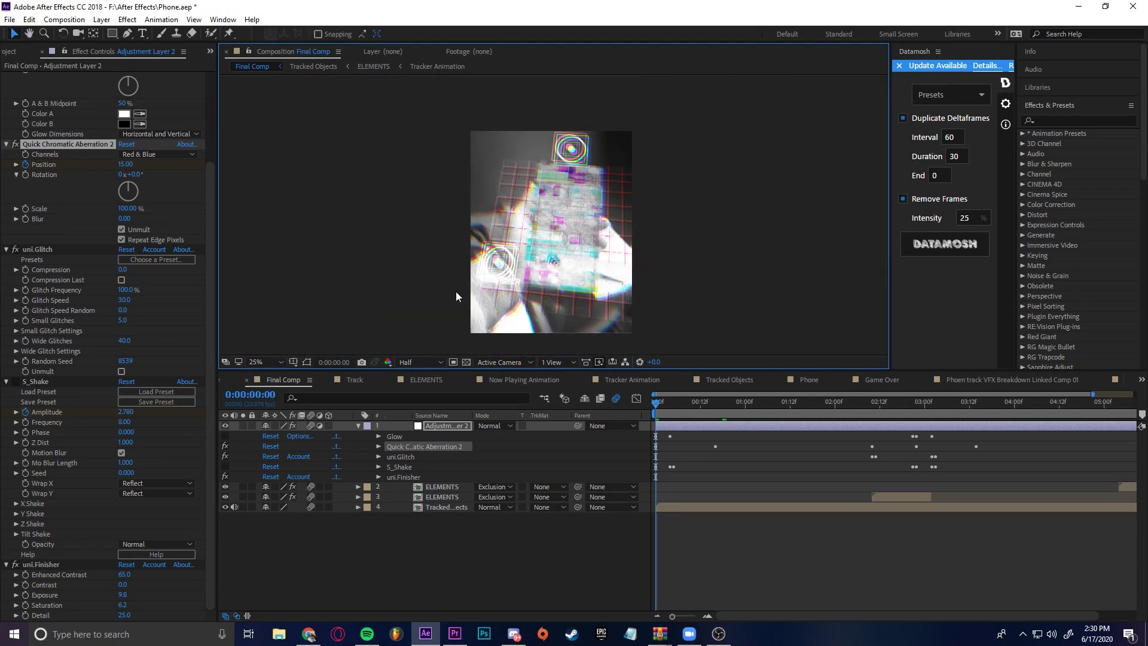
{"action": "scroll", "coordinate": [553, 241], "scroll_direction": "up", "scroll_amount": 4}
{"action": "scroll", "coordinate": [497, 216], "scroll_direction": "down", "scroll_amount": 3}
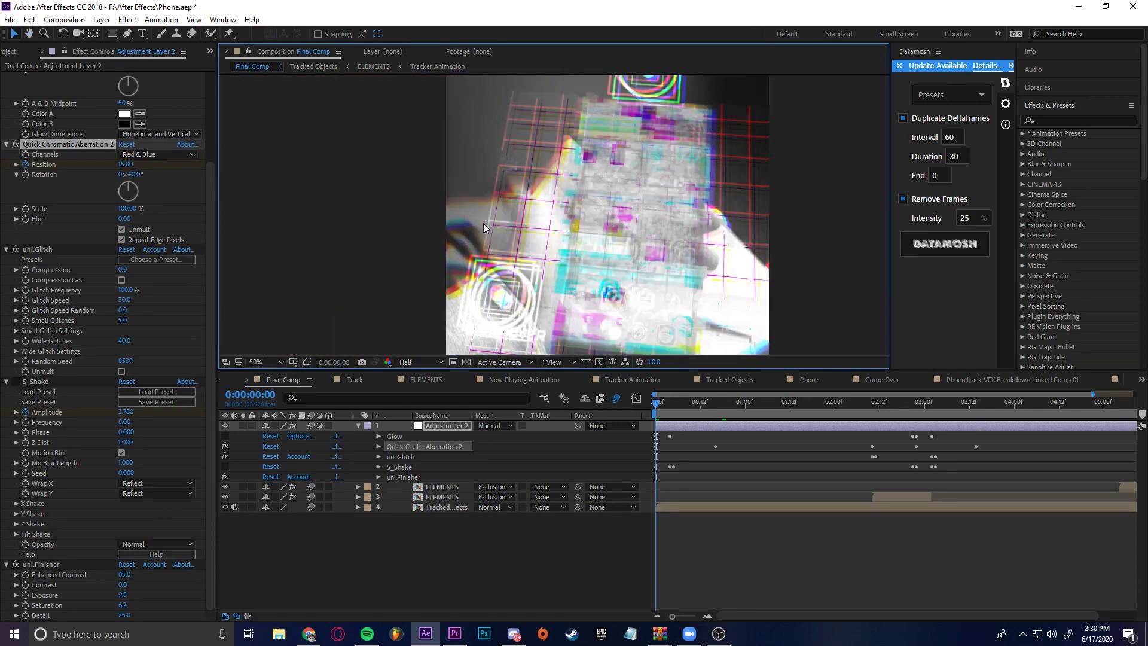
Step: Go to 0:00:00:08 and inspect the chromatic aberration along the grid lines and in the full frame
{"action": "left_click_drag", "start_coordinate": [657, 405], "coordinate": [482, 456]}
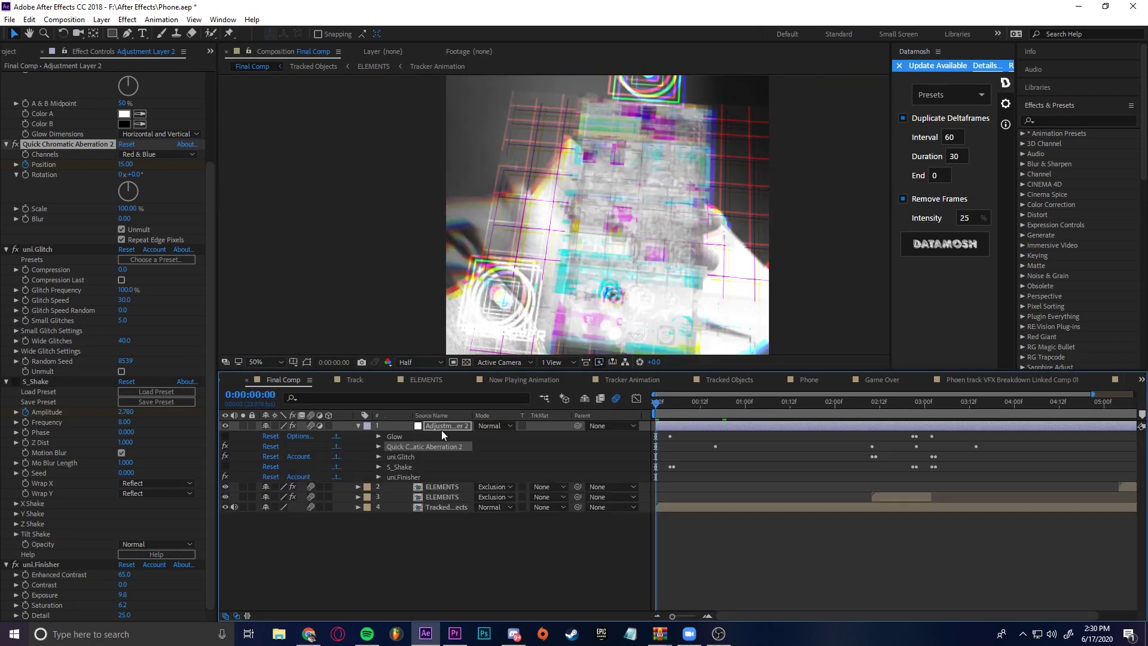
{"action": "left_click", "coordinate": [685, 403]}
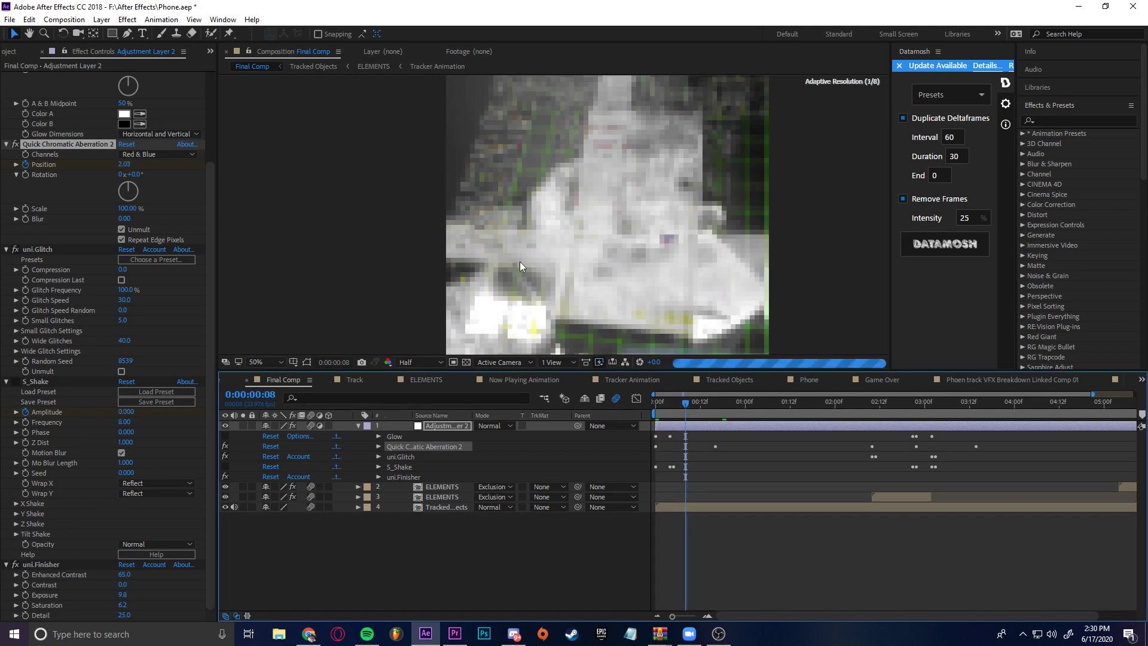
{"action": "scroll", "coordinate": [494, 257], "scroll_direction": "up", "scroll_amount": 4}
{"action": "scroll", "coordinate": [669, 274], "scroll_direction": "down", "scroll_amount": 3}
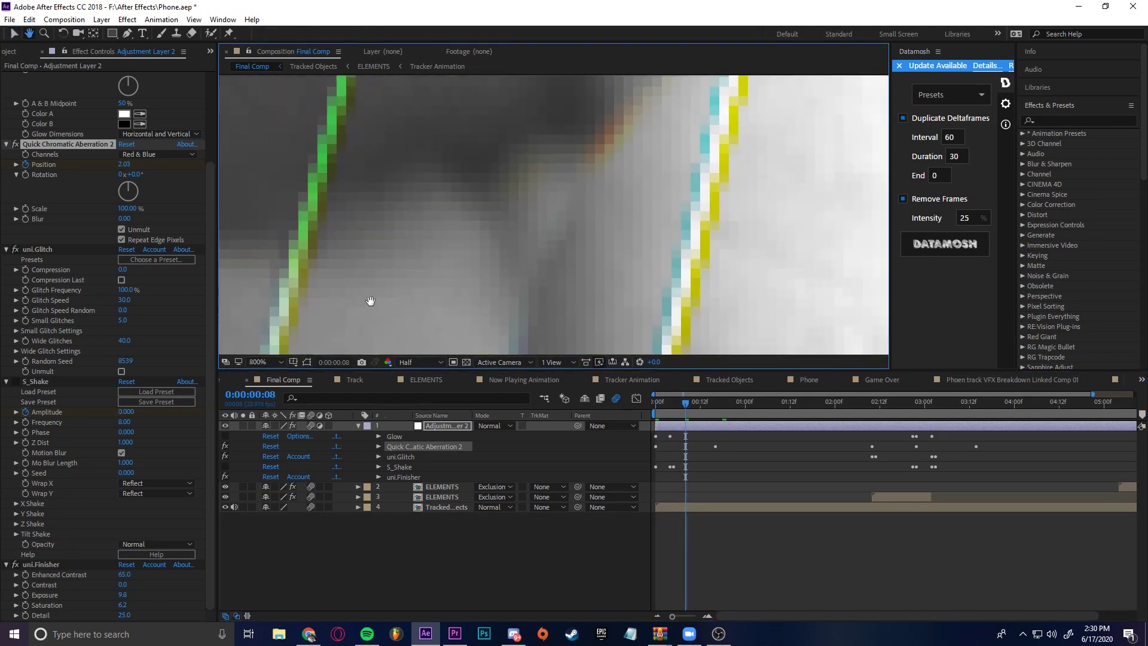
{"action": "scroll", "coordinate": [629, 181], "scroll_direction": "up", "scroll_amount": 2}
{"action": "scroll", "coordinate": [613, 178], "scroll_direction": "down", "scroll_amount": 6}
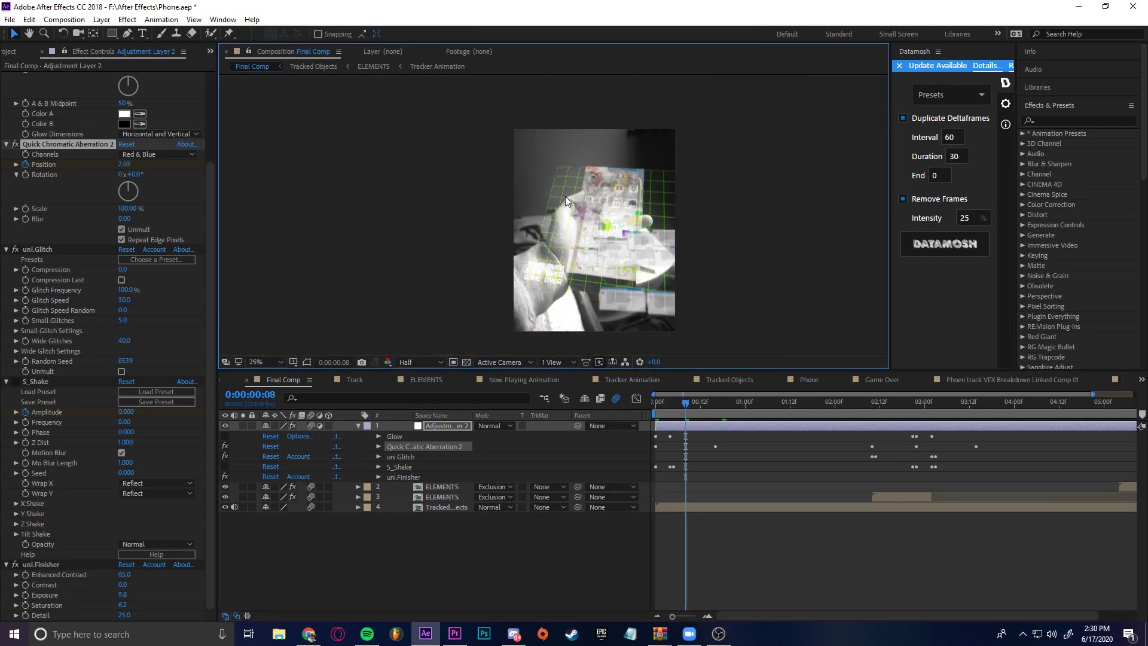
Step: Scrub Final Comp to 0:00:02:10, check the effects on both ELEMENTS layers, and open the ELEMENTS composition from layer 3
{"action": "left_click_drag", "start_coordinate": [690, 412], "coordinate": [873, 419]}
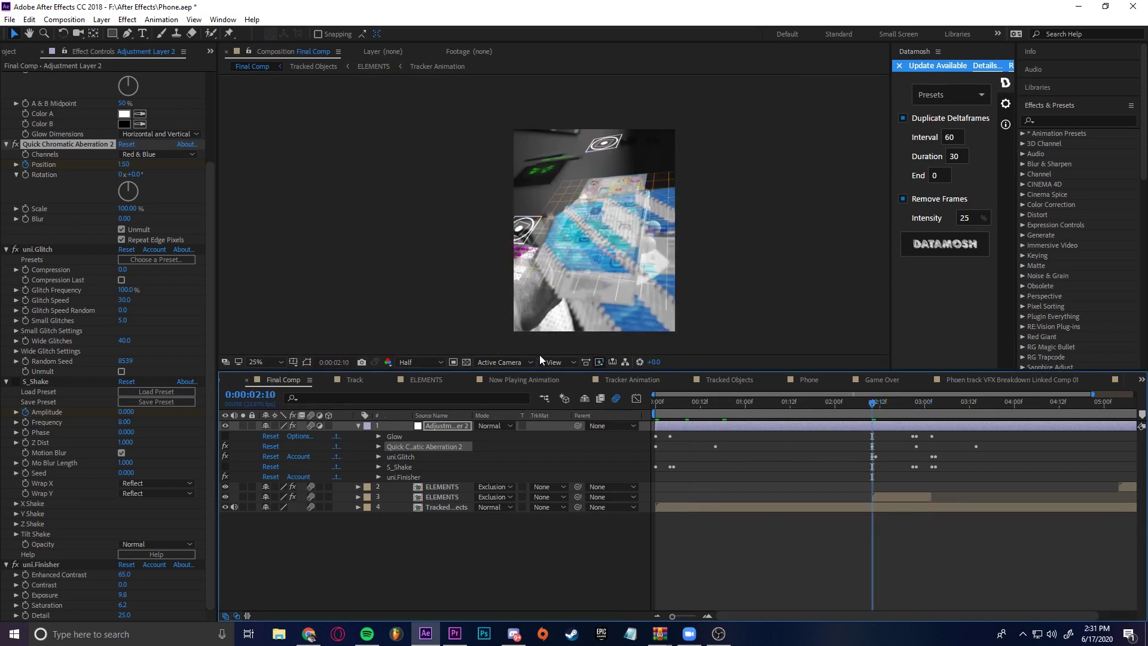
{"action": "left_click", "coordinate": [455, 488]}
{"action": "left_click", "coordinate": [453, 498]}
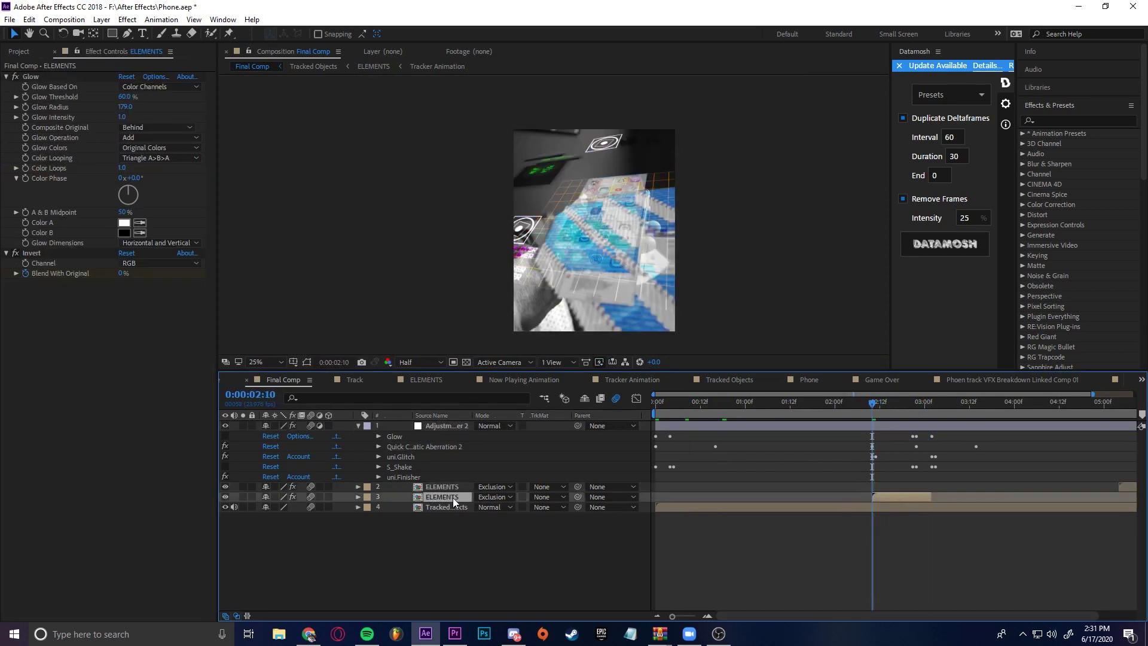
{"action": "left_click", "coordinate": [446, 488]}
{"action": "double_click", "coordinate": [442, 494]}
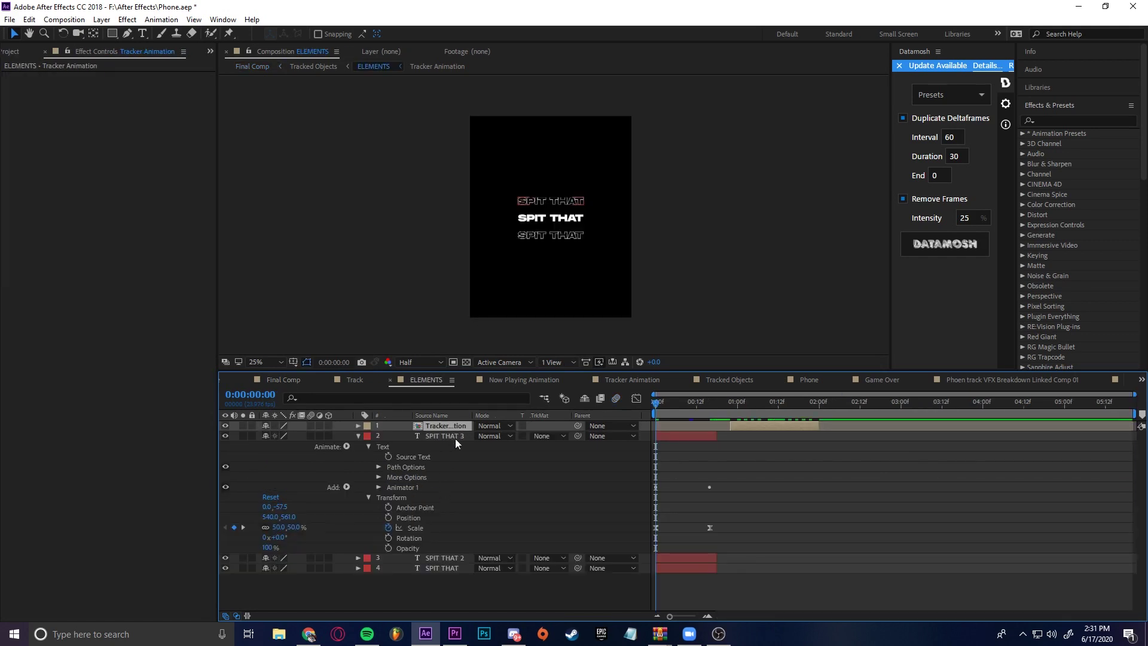
Step: Inspect the SPIT THAT text, select the SPIT THAT 3 layer and point out the Tracking text animator without adding it
{"action": "scroll", "coordinate": [484, 218], "scroll_direction": "up", "scroll_amount": 6}
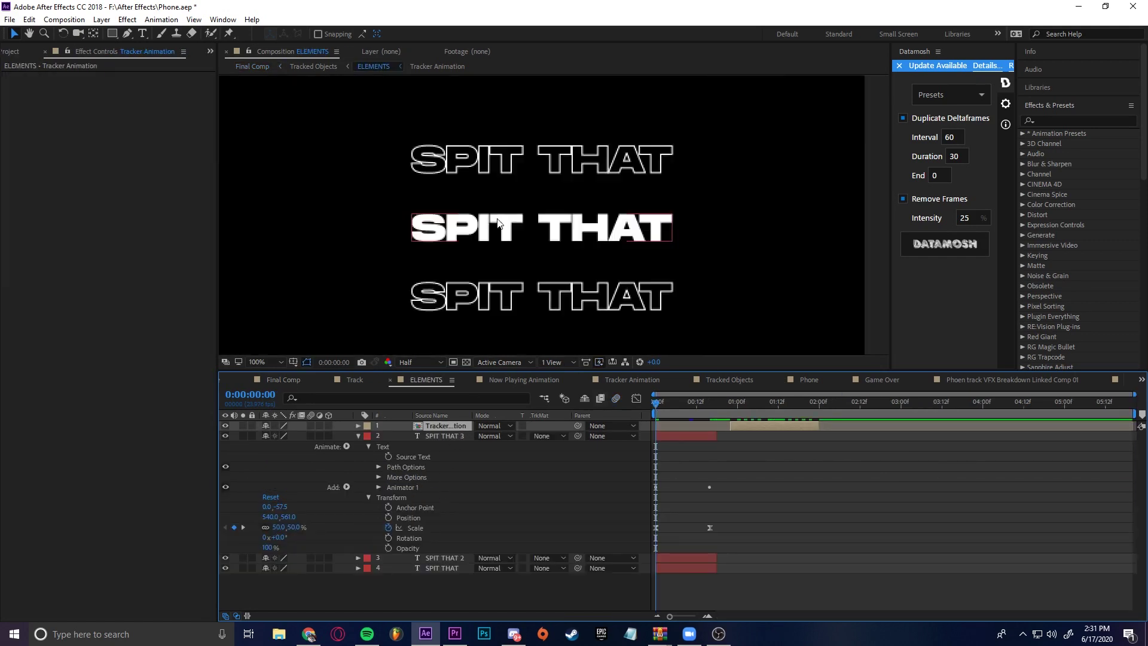
{"action": "scroll", "coordinate": [484, 218], "scroll_direction": "down", "scroll_amount": 4}
{"action": "key", "text": "space"}
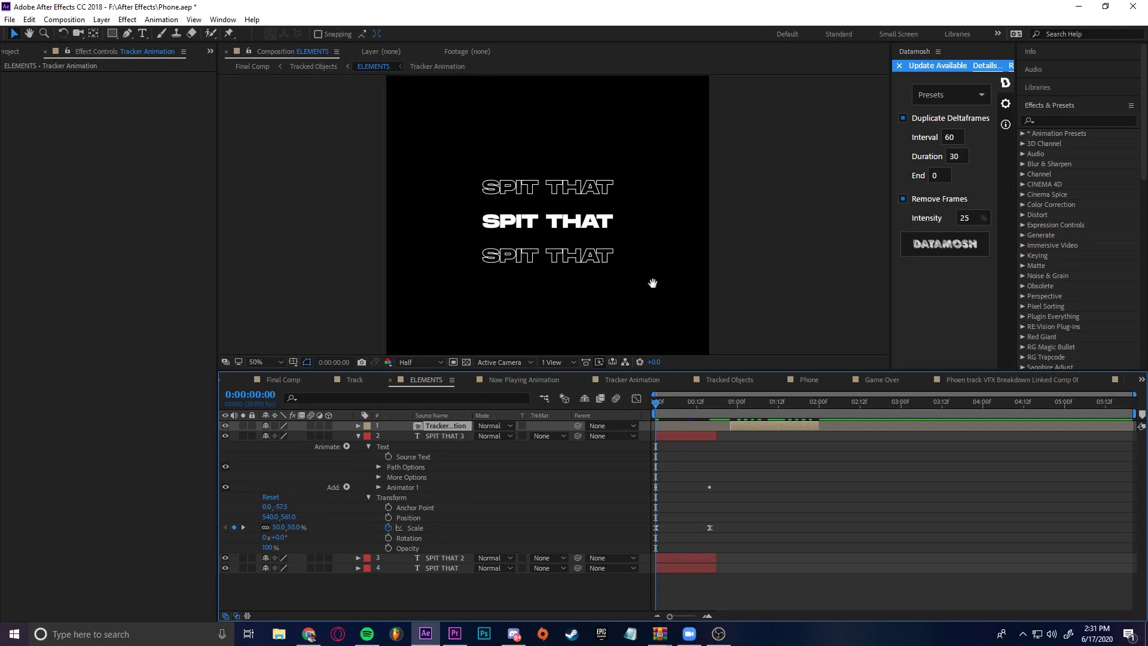
{"action": "left_click", "coordinate": [434, 437]}
{"action": "left_click", "coordinate": [436, 436]}
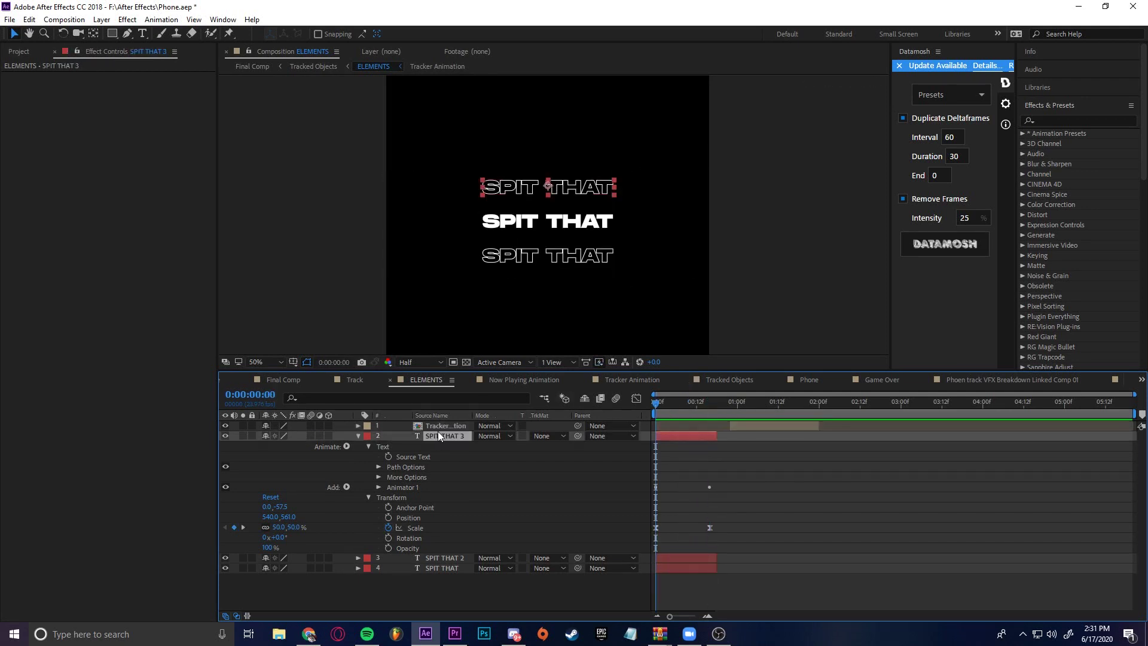
{"action": "left_click", "coordinate": [346, 446]}
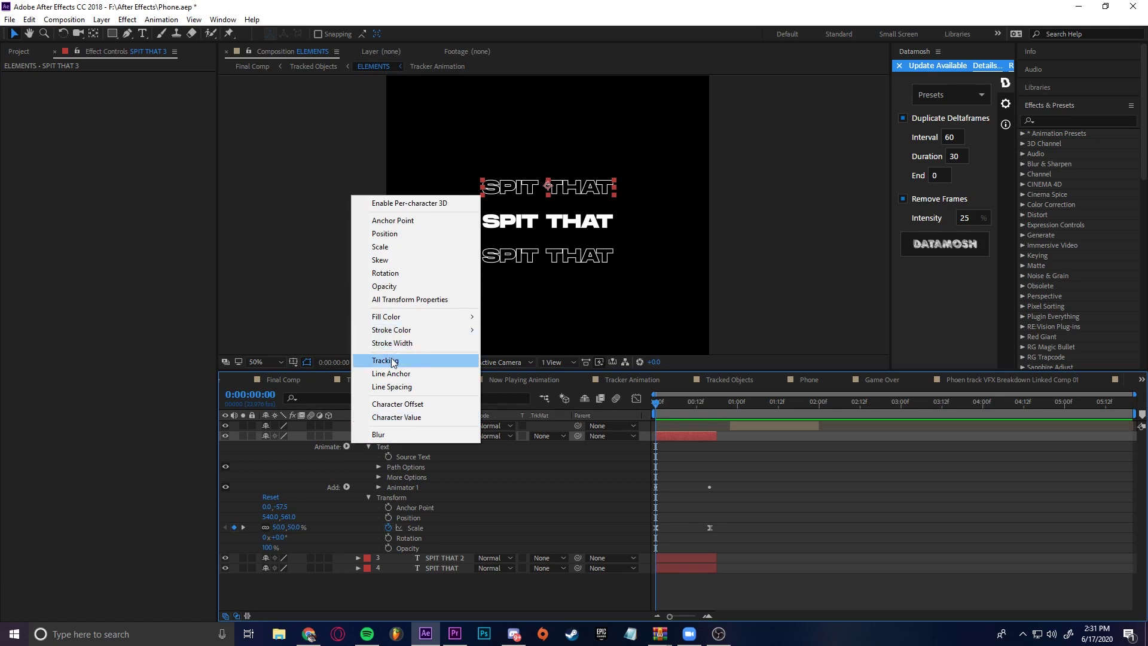
{"action": "left_click", "coordinate": [365, 480]}
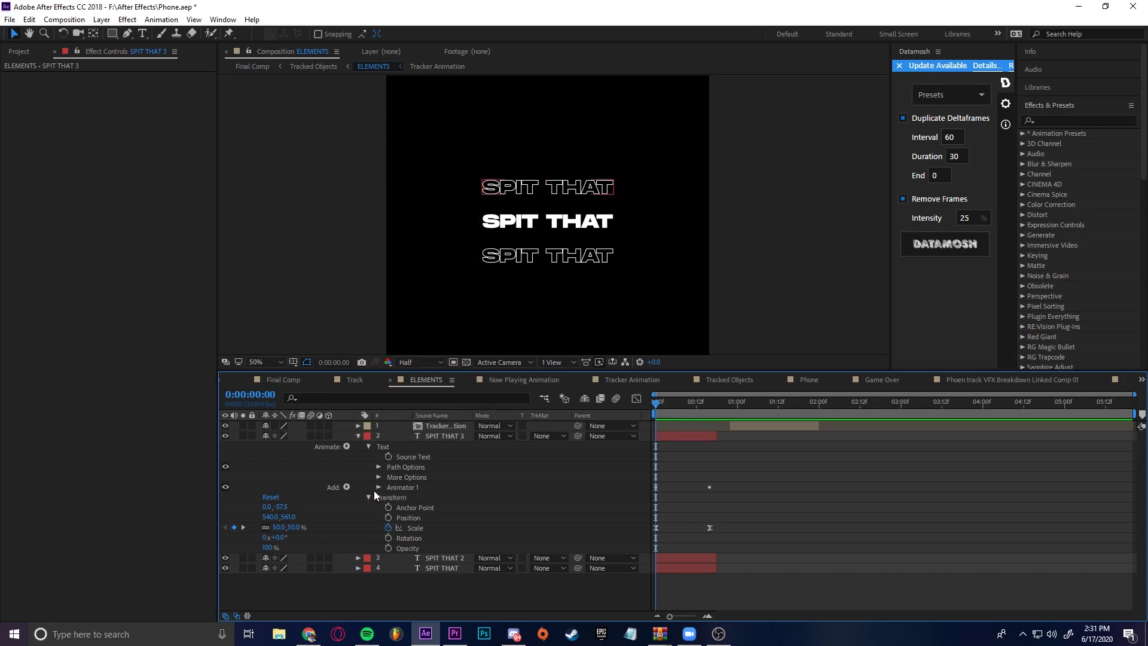
Step: Expand Animator 1 of SPIT THAT 3 and scrub ELEMENTS to 0:00:00:10 to examine the tracking and scale animation
{"action": "left_click", "coordinate": [379, 487]}
{"action": "left_click", "coordinate": [424, 507]}
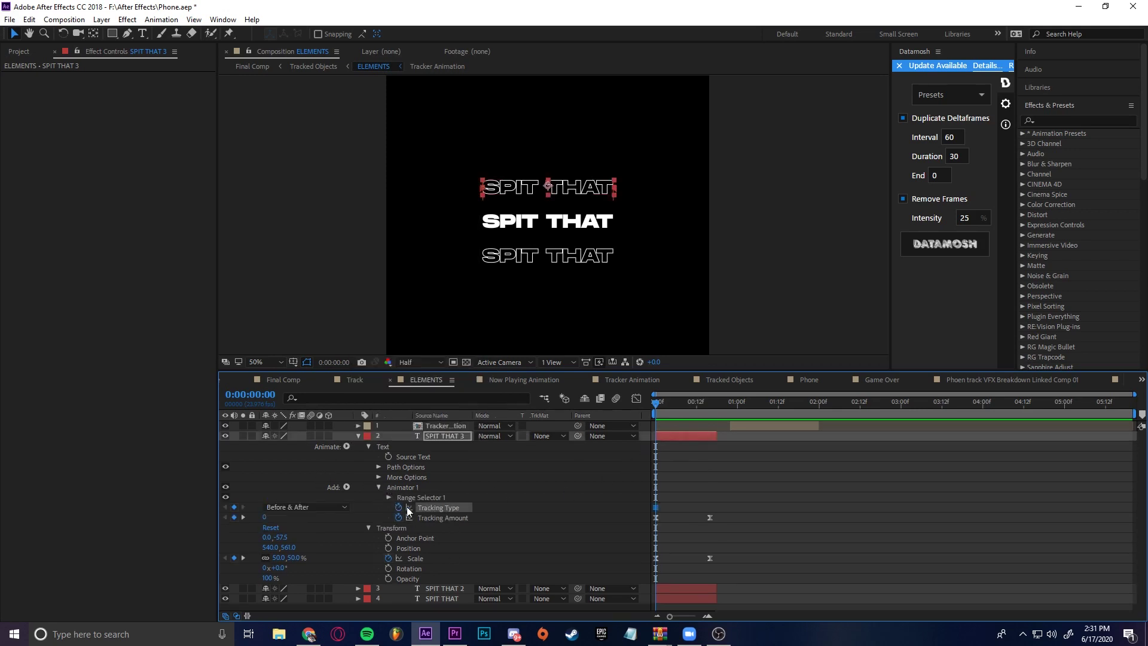
{"action": "key", "text": "ctrl+Up"}
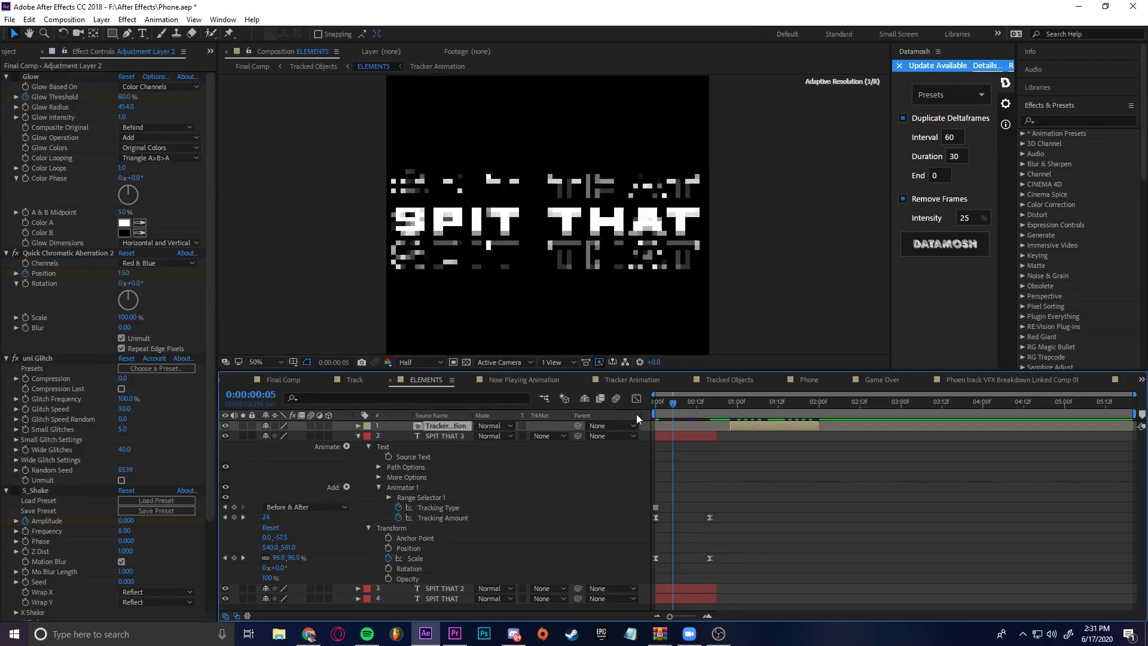
{"action": "left_click", "coordinate": [657, 406]}
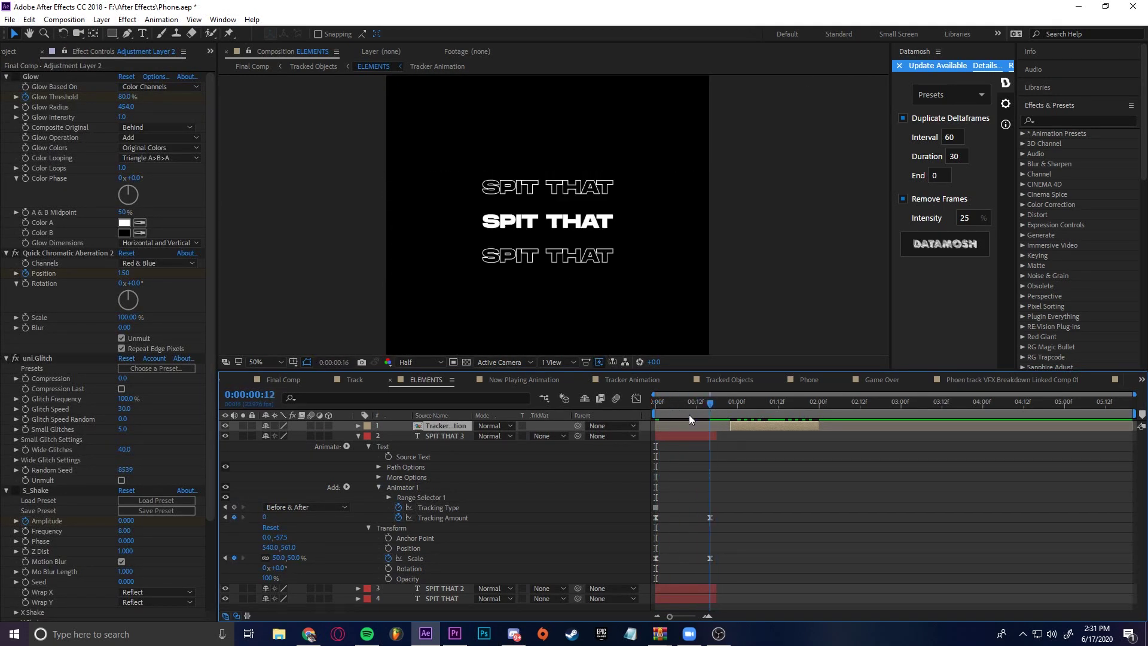
{"action": "left_click_drag", "start_coordinate": [657, 406], "coordinate": [691, 411]}
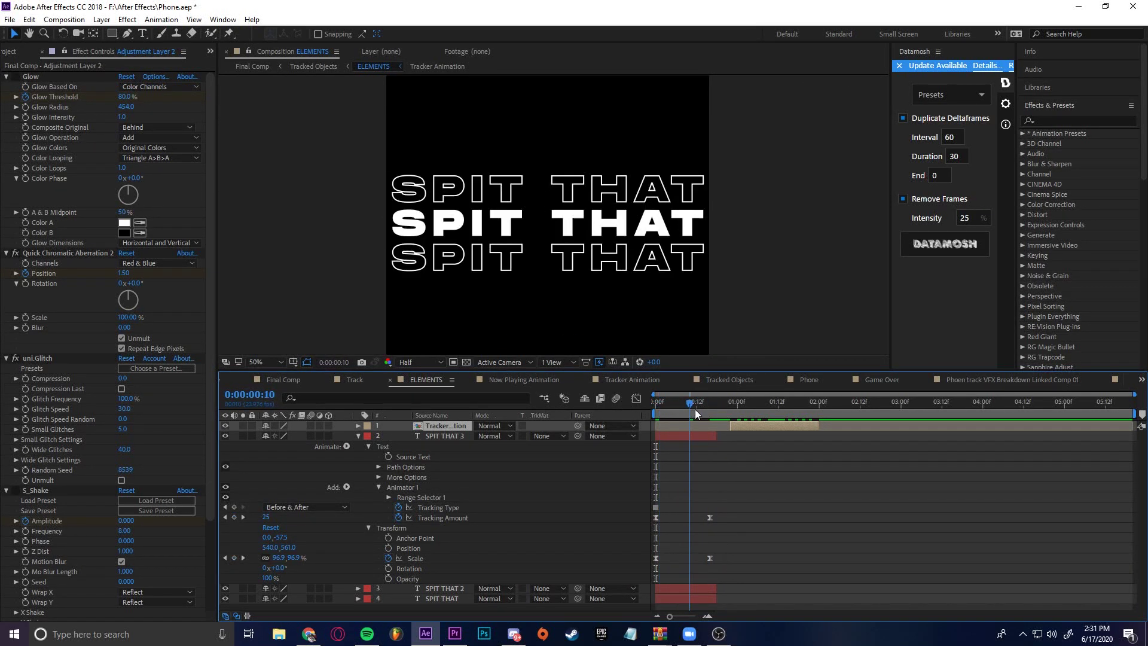
Step: Return to Final Comp, select ELEMENTS layer 2 and examine how its Exclusion-blended text looks over the footage
{"action": "left_click", "coordinate": [299, 381]}
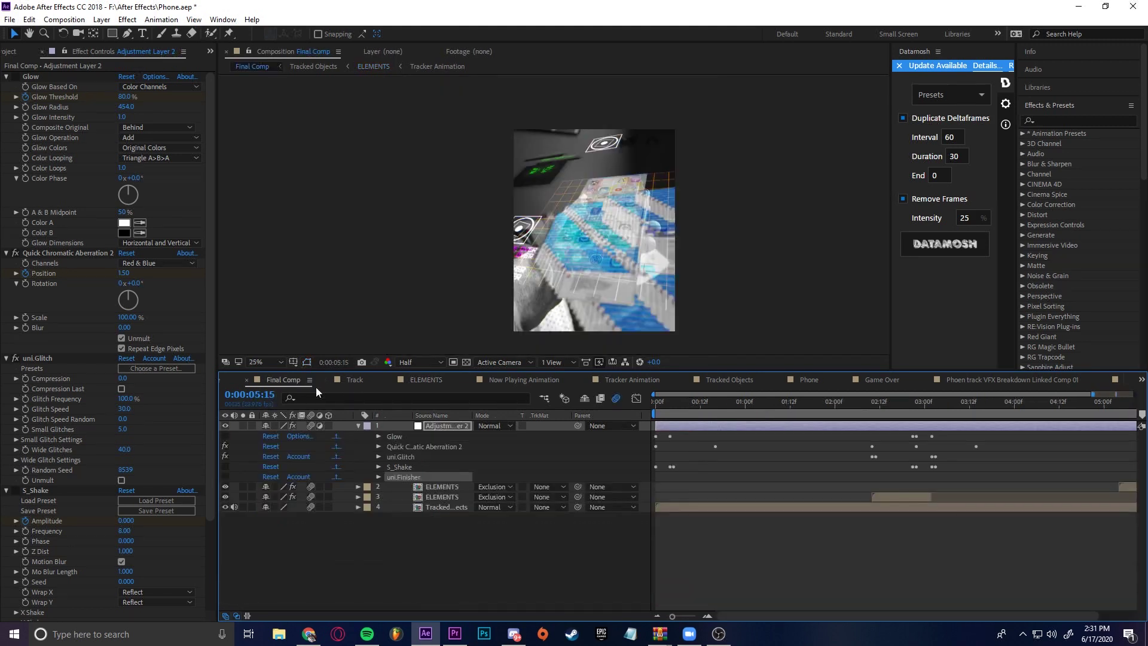
{"action": "left_click", "coordinate": [441, 488]}
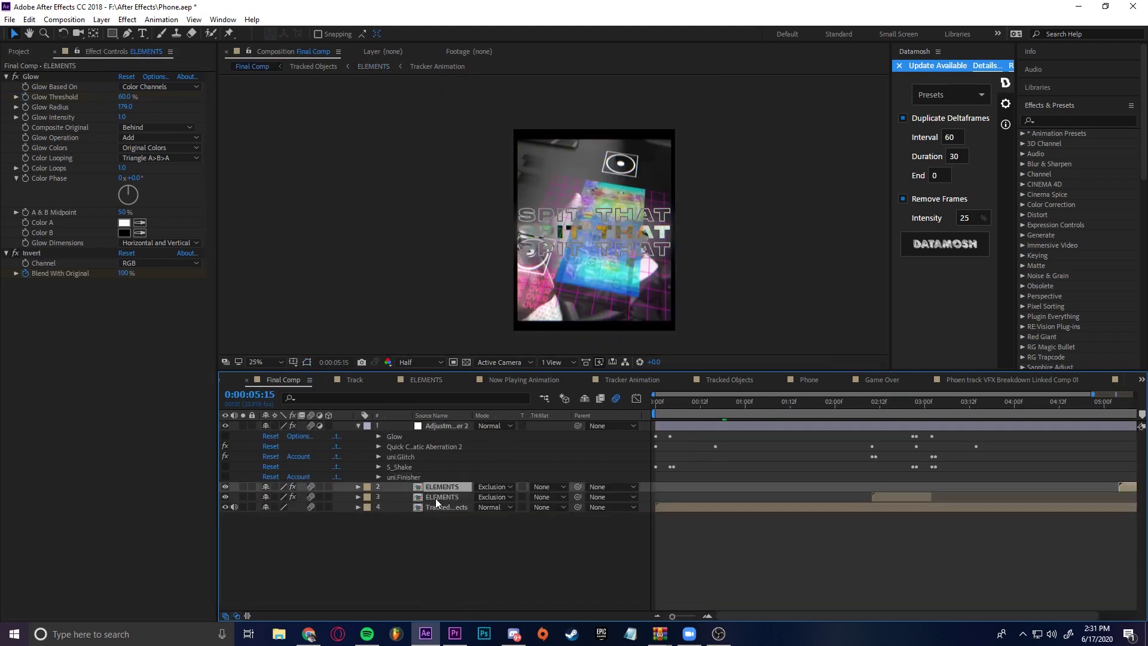
{"action": "scroll", "coordinate": [533, 215], "scroll_direction": "up", "scroll_amount": 9}
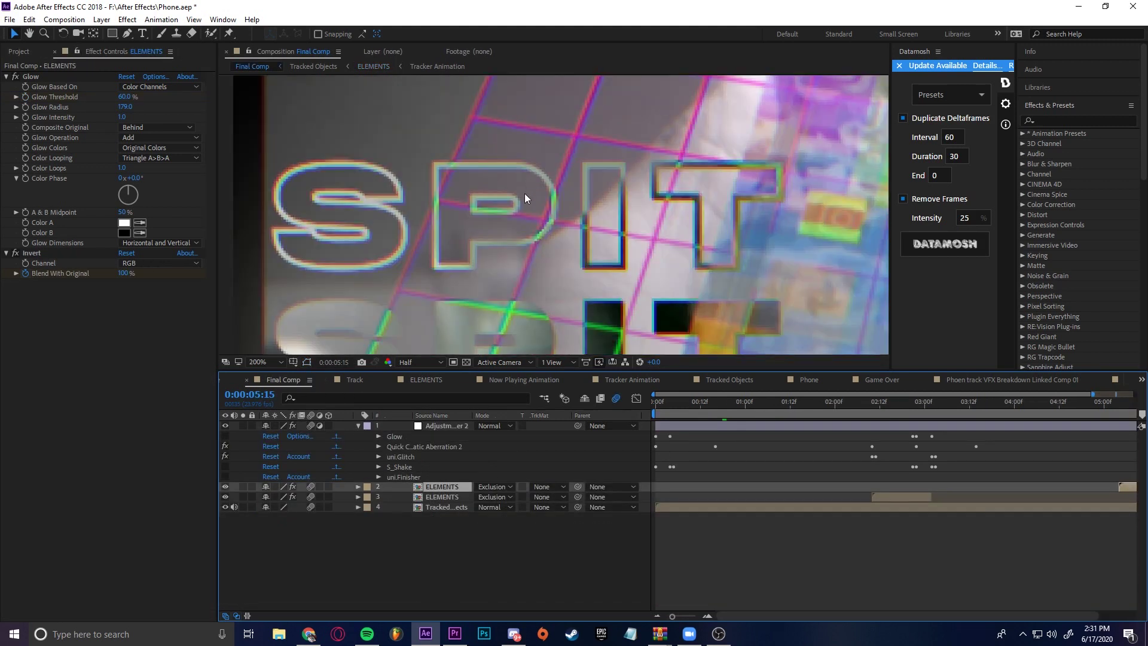
{"action": "scroll", "coordinate": [632, 258], "scroll_direction": "down", "scroll_amount": 6}
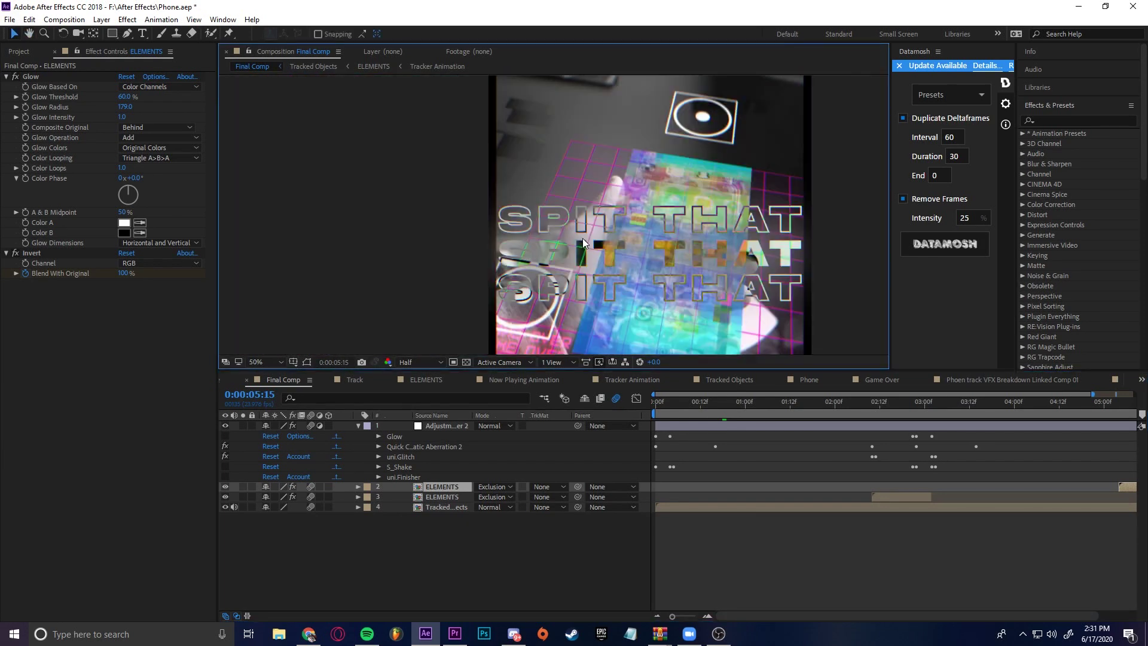
{"action": "scroll", "coordinate": [616, 265], "scroll_direction": "down", "scroll_amount": 2}
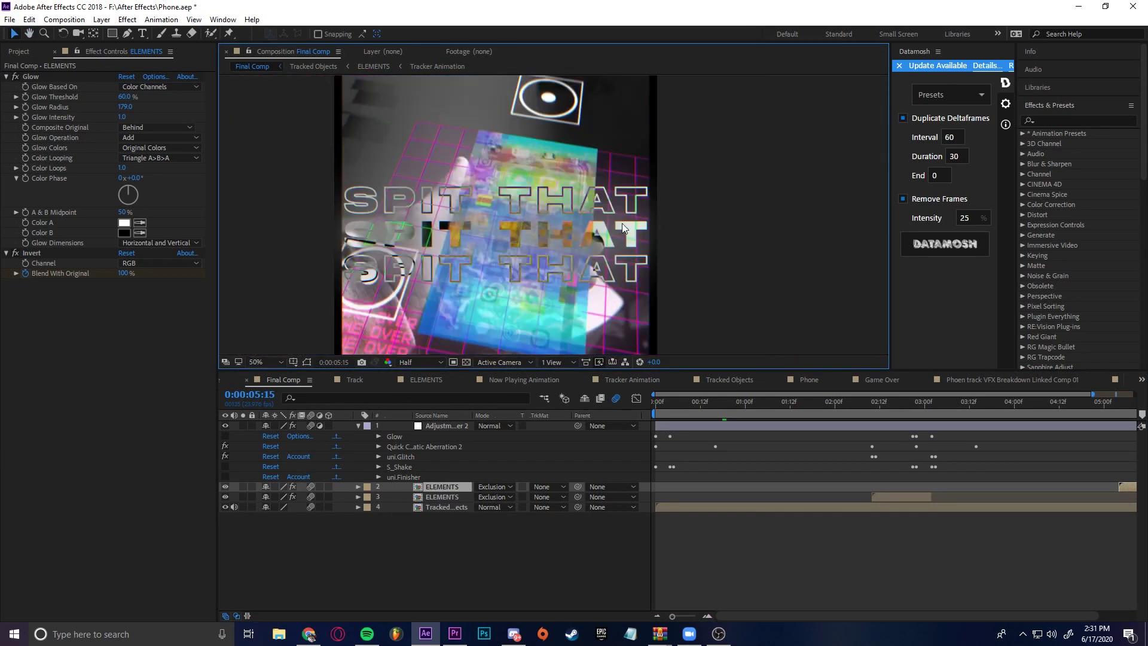
Step: Scrub Final Comp to 0:00:02:15 and step back three frames to 0:00:02:12 to examine the glitched text entrance
{"action": "left_click_drag", "start_coordinate": [685, 414], "coordinate": [891, 432]}
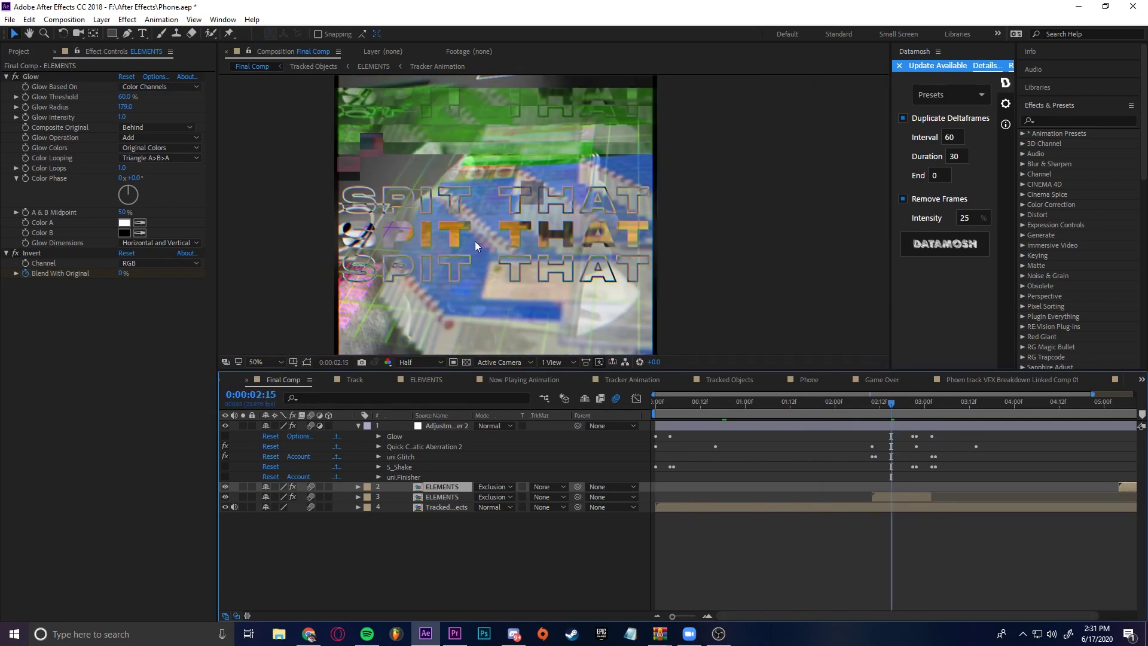
{"action": "key", "text": "Page_Up"}
{"action": "key", "text": "Page_Up"}
{"action": "key", "text": "Page_Up"}
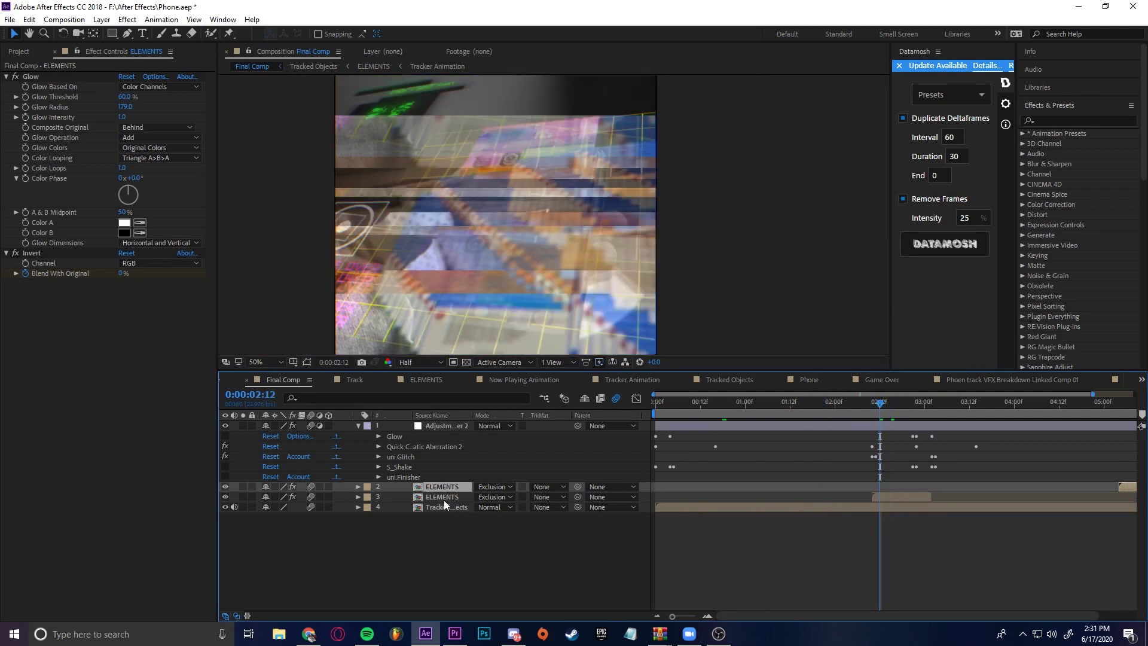
Step: Select the Tracked Objects layer in Final Comp and expand its Transform properties to show the Scale keyframes
{"action": "left_click", "coordinate": [448, 507]}
{"action": "left_click", "coordinate": [447, 496]}
{"action": "left_click_drag", "start_coordinate": [453, 507], "coordinate": [427, 506]}
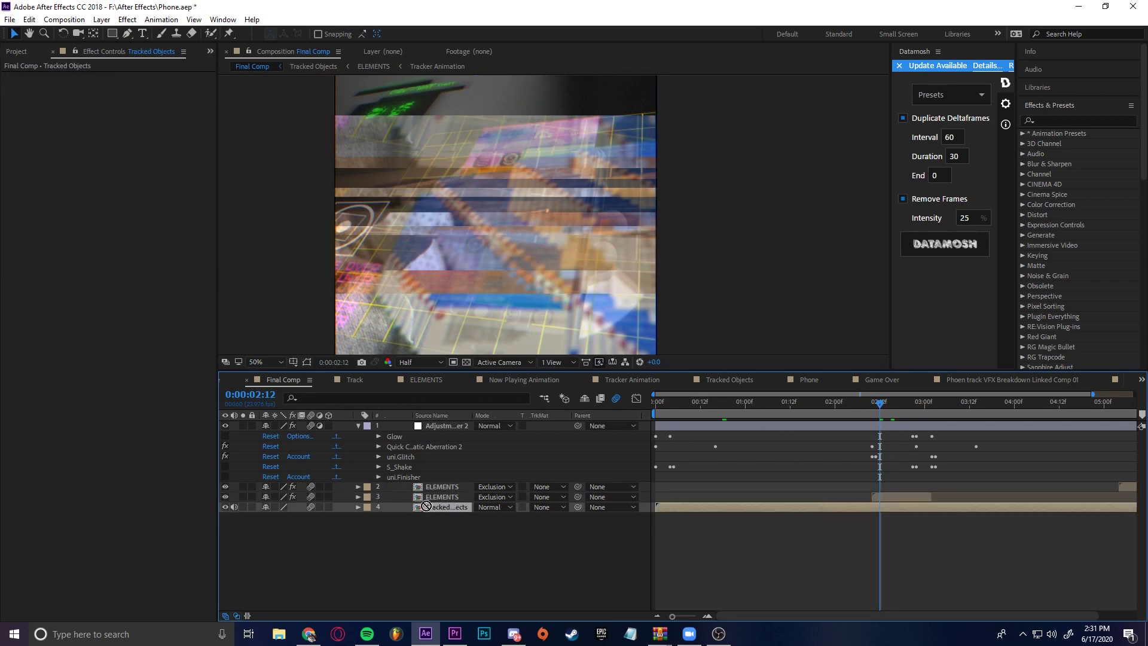
{"action": "key", "text": "s"}
{"action": "left_click", "coordinate": [358, 508]}
{"action": "left_click", "coordinate": [358, 508]}
Step: Scrub Final Comp between 0:00:00:00 and 0:00:00:04 to examine the scale animation of the Tracked Objects layer
{"action": "left_click_drag", "start_coordinate": [725, 404], "coordinate": [497, 418]}
{"action": "scroll", "coordinate": [489, 256], "scroll_direction": "up", "scroll_amount": 4}
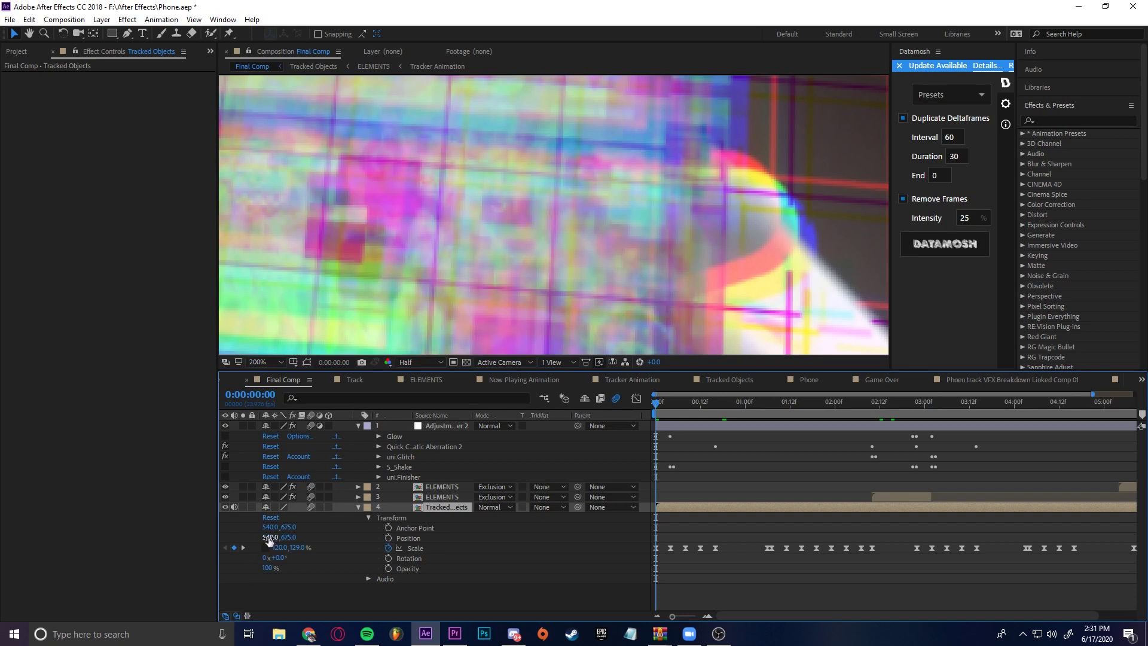
{"action": "scroll", "coordinate": [399, 292], "scroll_direction": "down", "scroll_amount": 4}
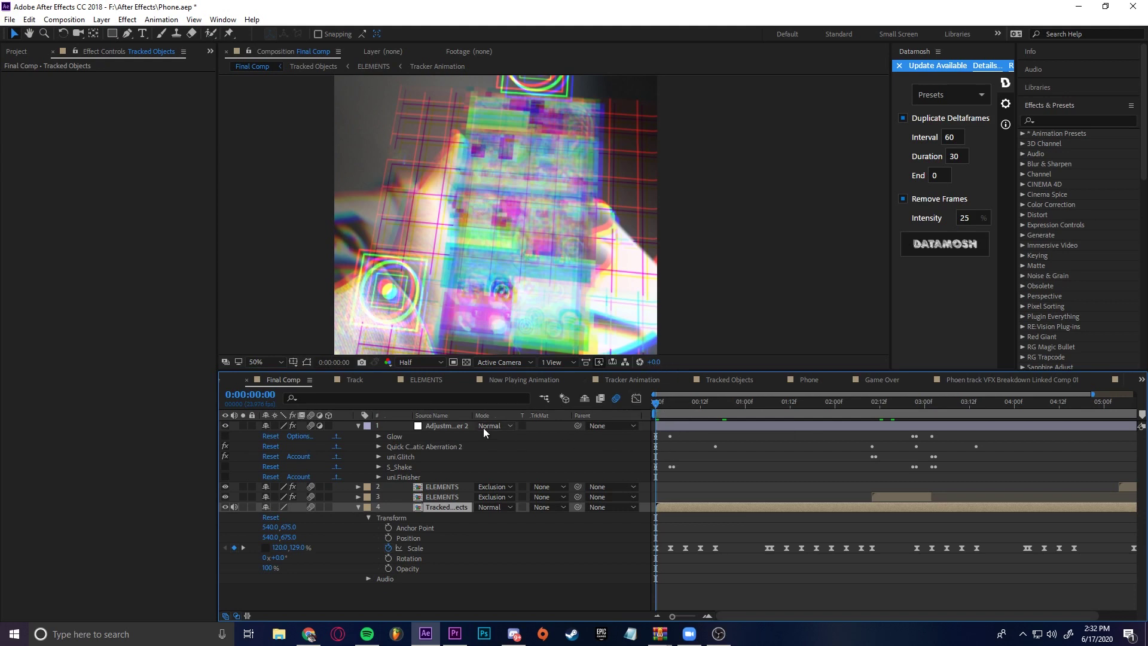
{"action": "left_click_drag", "start_coordinate": [661, 408], "coordinate": [666, 399]}
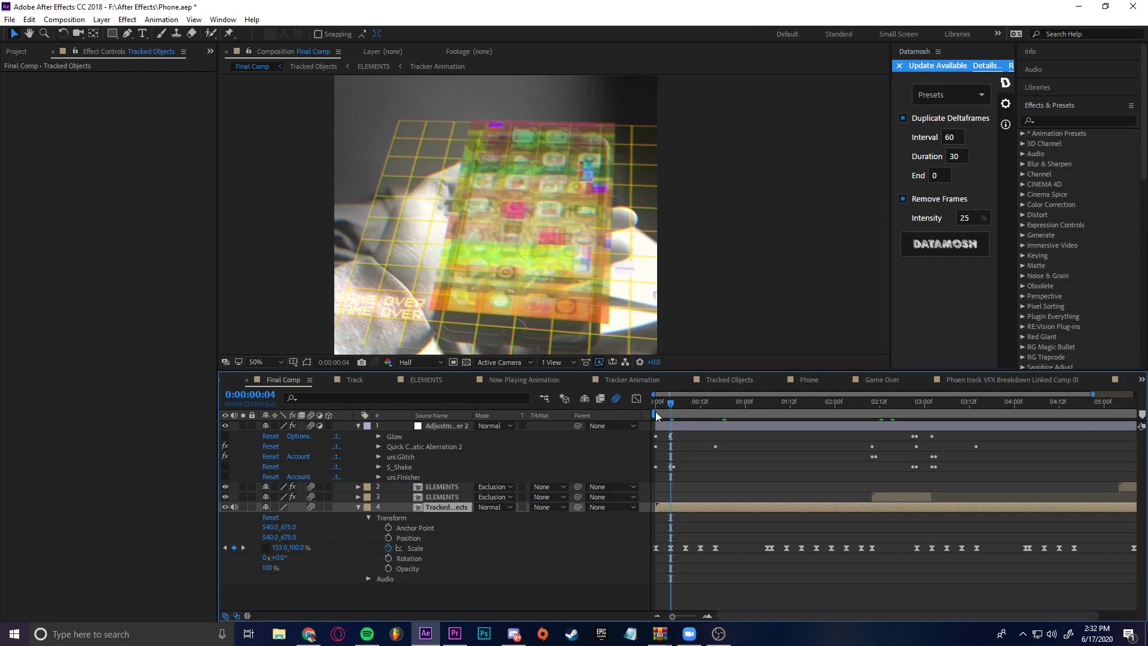
{"action": "left_click", "coordinate": [656, 412]}
{"action": "mouse_move", "coordinate": [656, 408]}
{"action": "left_mouse_down"}
{"action": "mouse_move", "coordinate": [697, 408]}
{"action": "mouse_move", "coordinate": [664, 406]}
{"action": "left_mouse_up"}
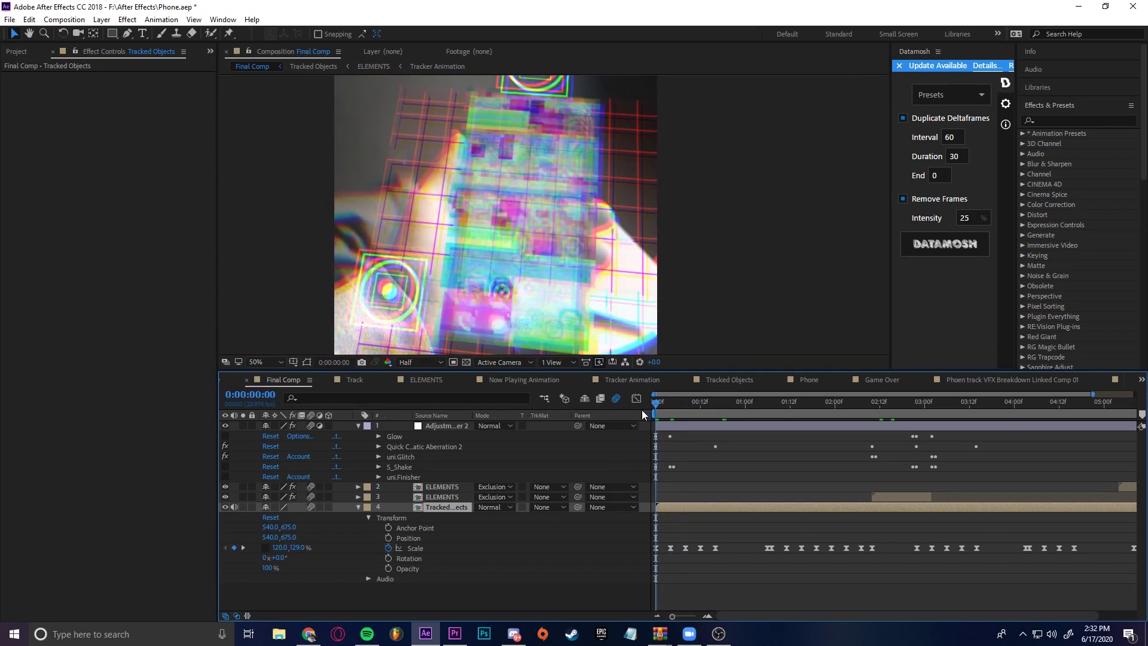
Step: Preview Final Comp at 25% magnification from the start, and play it again from 0:00:02:20
{"action": "key", "text": "comma"}
{"action": "key", "text": "space"}
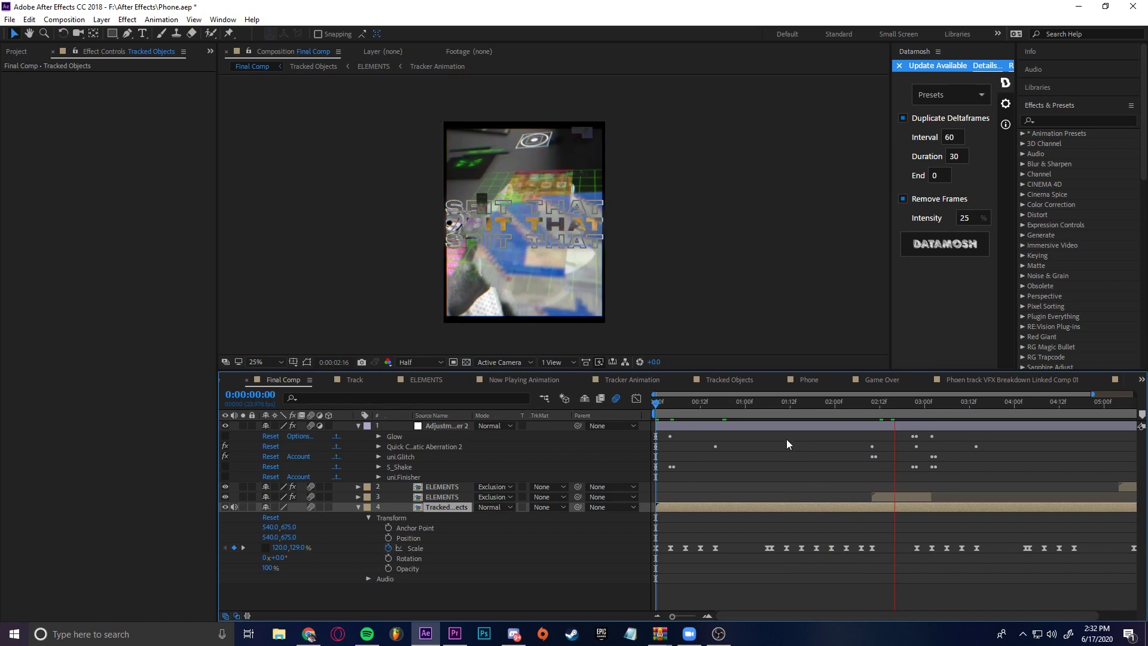
{"action": "key", "text": "space"}
{"action": "mouse_move", "coordinate": [905, 403]}
{"action": "left_mouse_down"}
{"action": "mouse_move", "coordinate": [852, 410]}
{"action": "mouse_move", "coordinate": [937, 409]}
{"action": "mouse_move", "coordinate": [909, 413]}
{"action": "left_mouse_up"}
{"action": "key", "text": "space"}
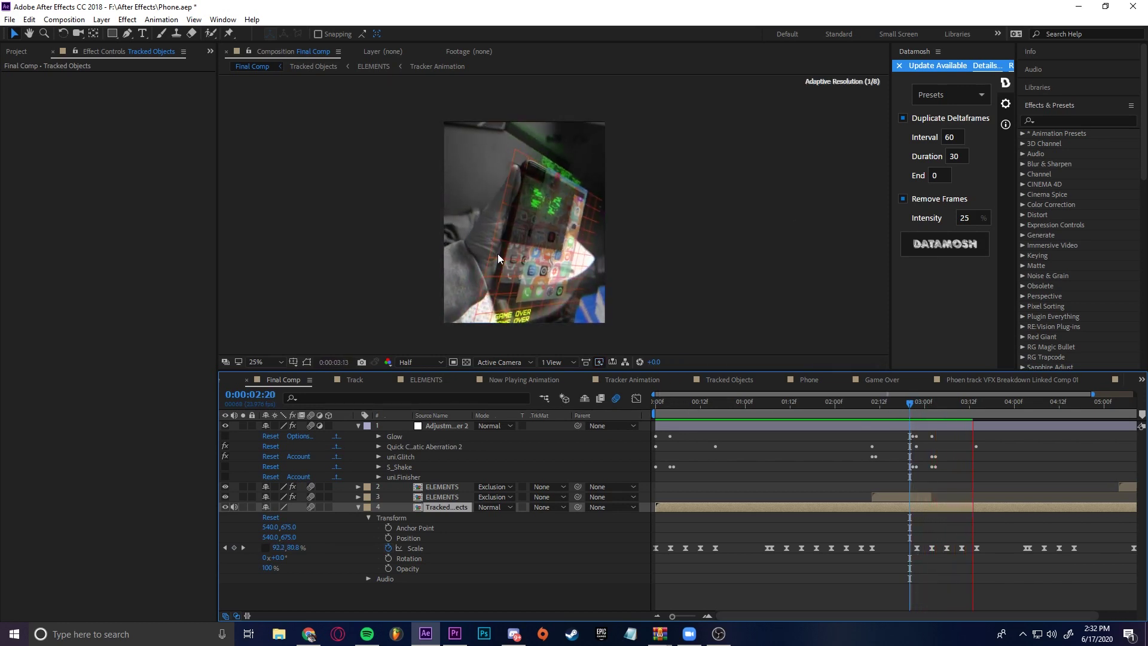
{"action": "key", "text": "space"}
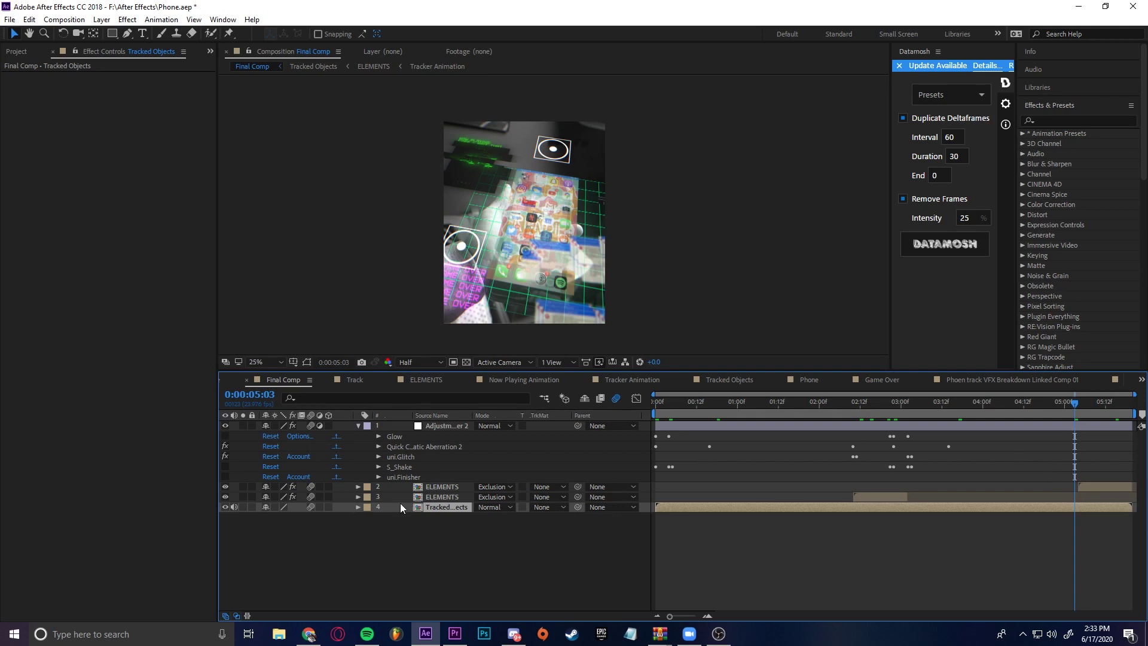
Step: Select the uni.Glitch and Quick Chromatic Aberration 2 effects on Adjustment Layer 2 in turn to examine their settings
{"action": "left_click", "coordinate": [401, 458]}
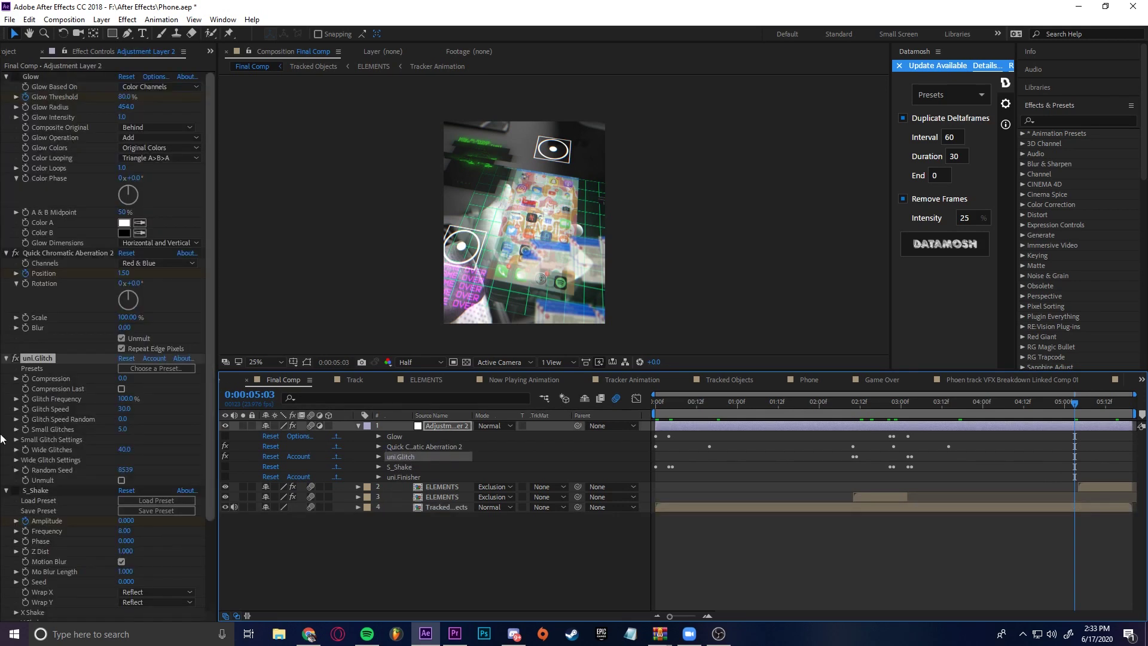
{"action": "left_click", "coordinate": [440, 447]}
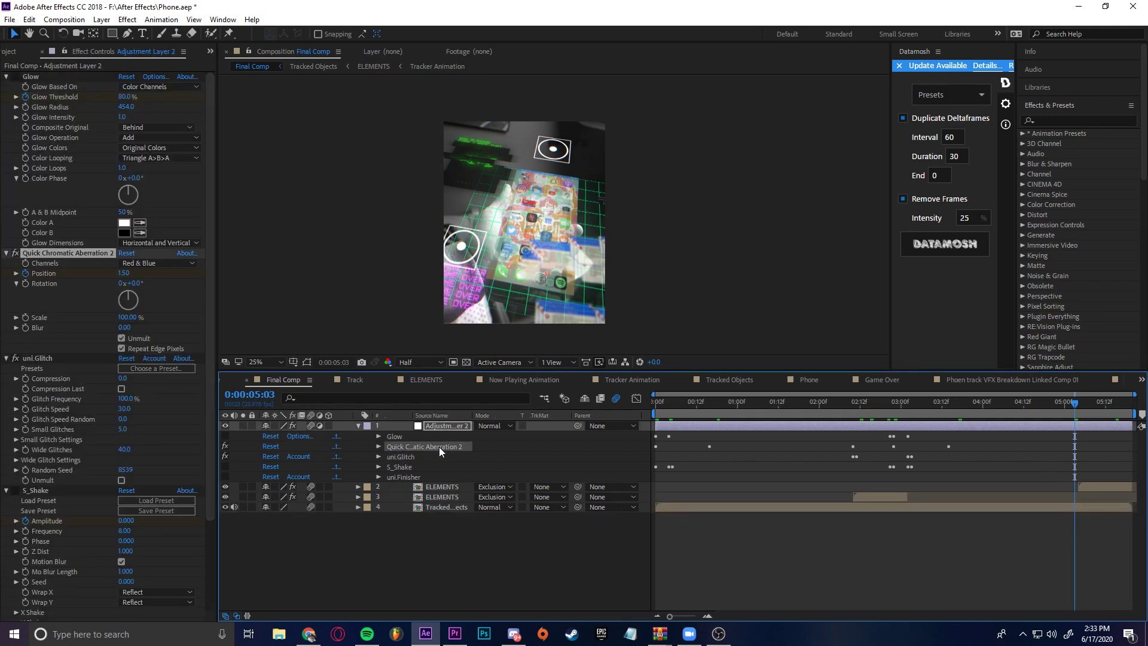